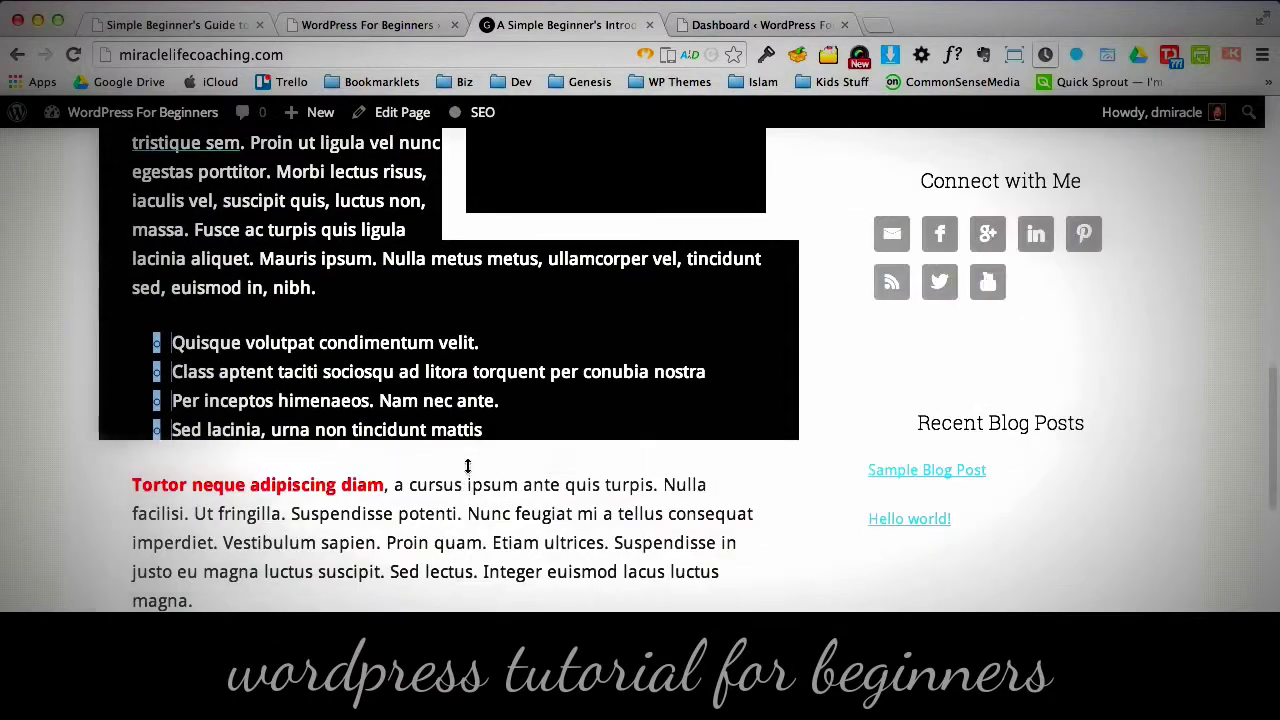
# - Browse the live site's Home, About, Services, Contact and Blog pages
pyautogui.click(1272, 150)
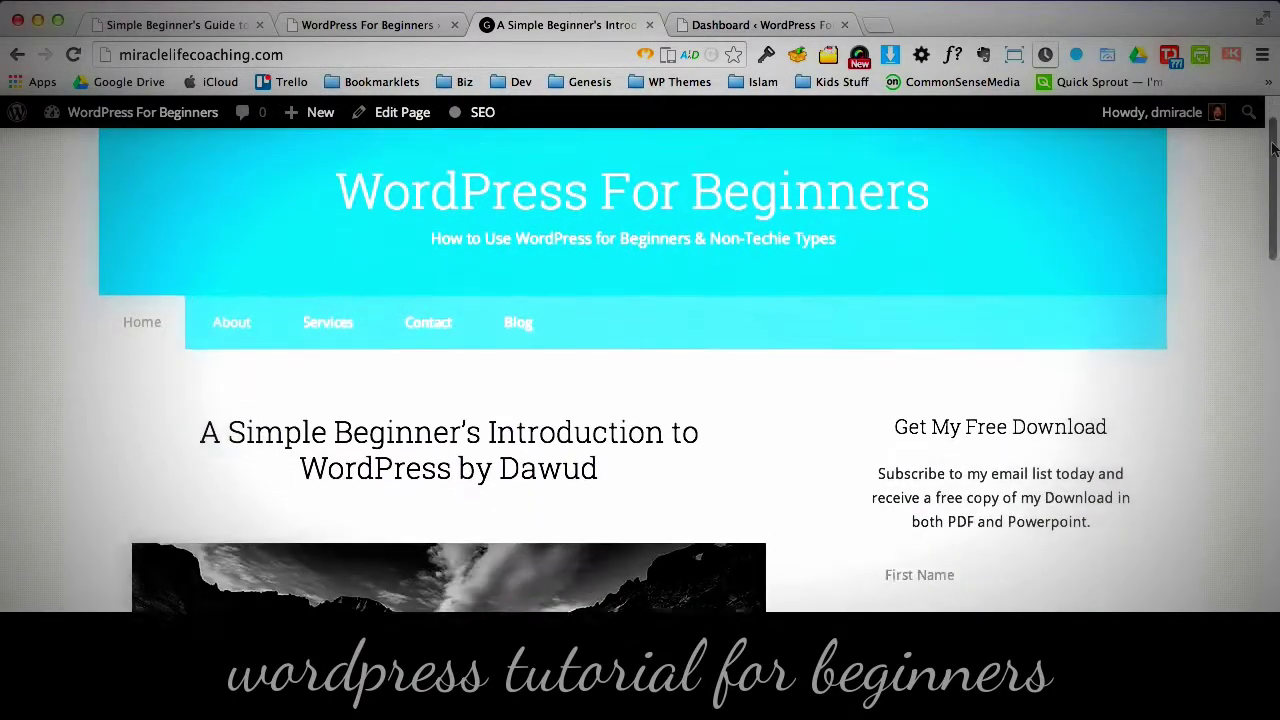
pyautogui.moveTo(1272, 150)
pyautogui.mouseDown()
pyautogui.moveTo(1270, 210)
pyautogui.moveTo(1266, 140)
pyautogui.mouseUp()
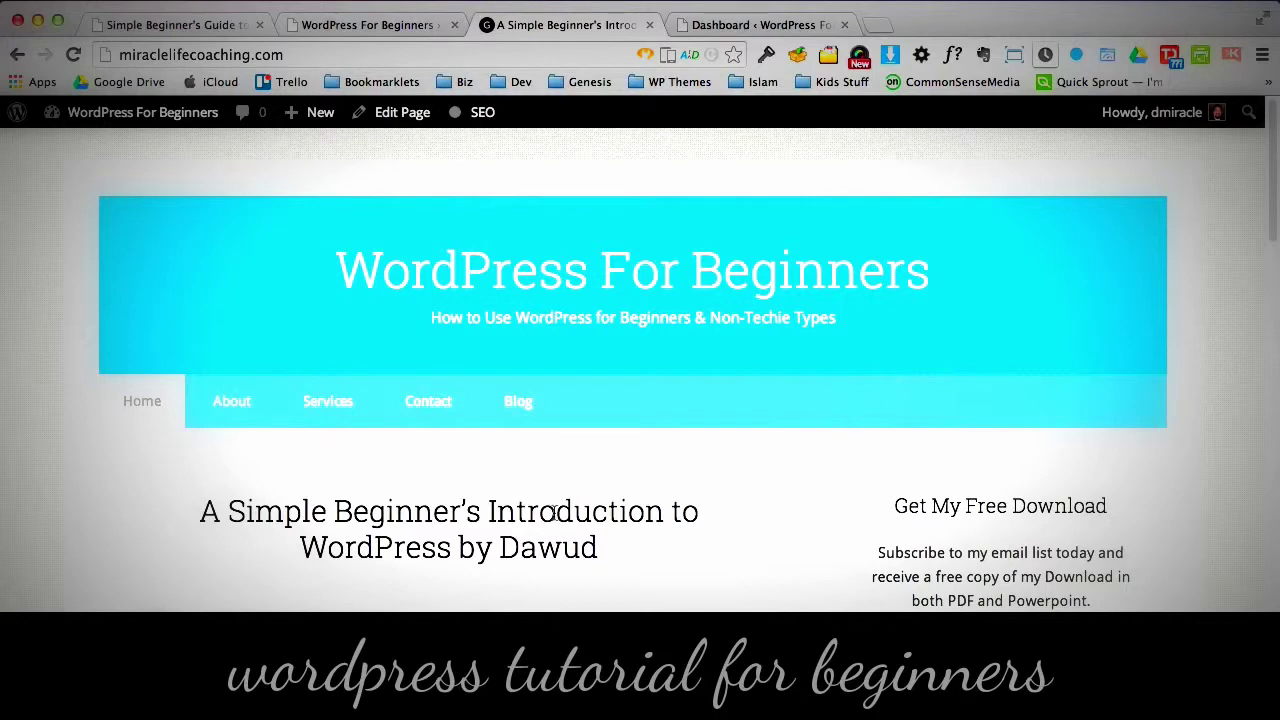
pyautogui.click(227, 405)
pyautogui.click(145, 405)
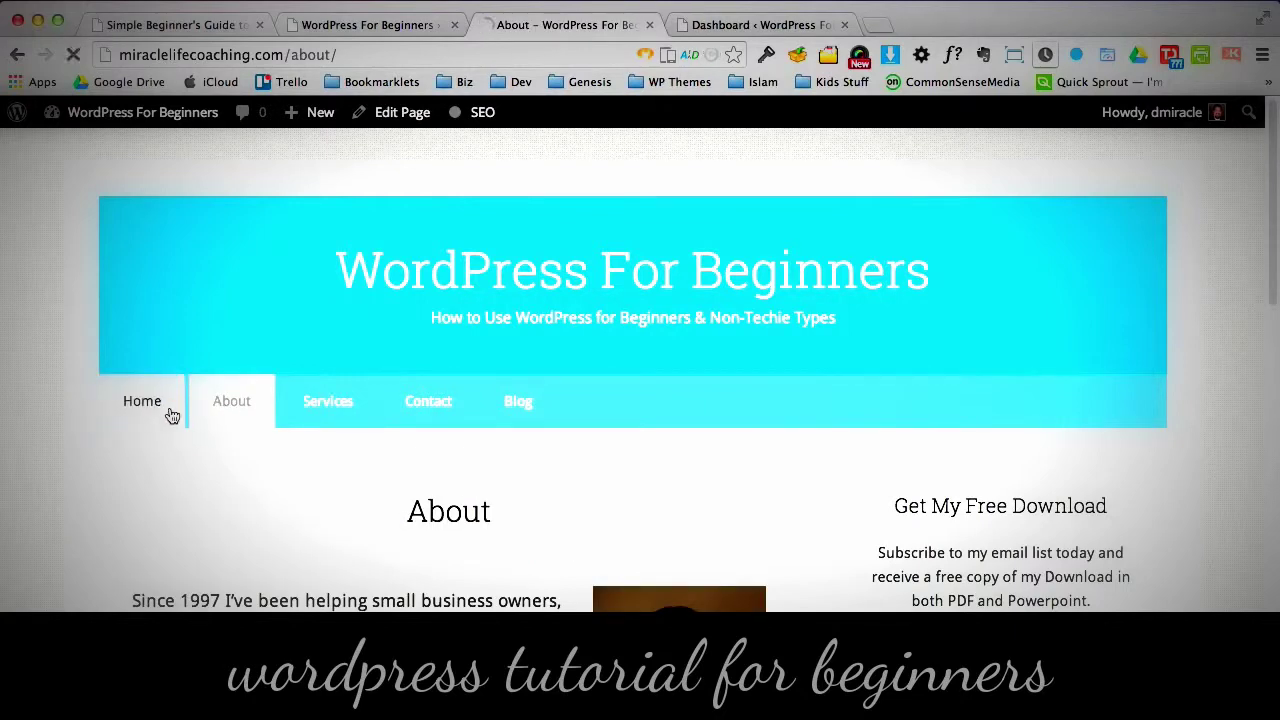
pyautogui.click(224, 405)
pyautogui.click(326, 405)
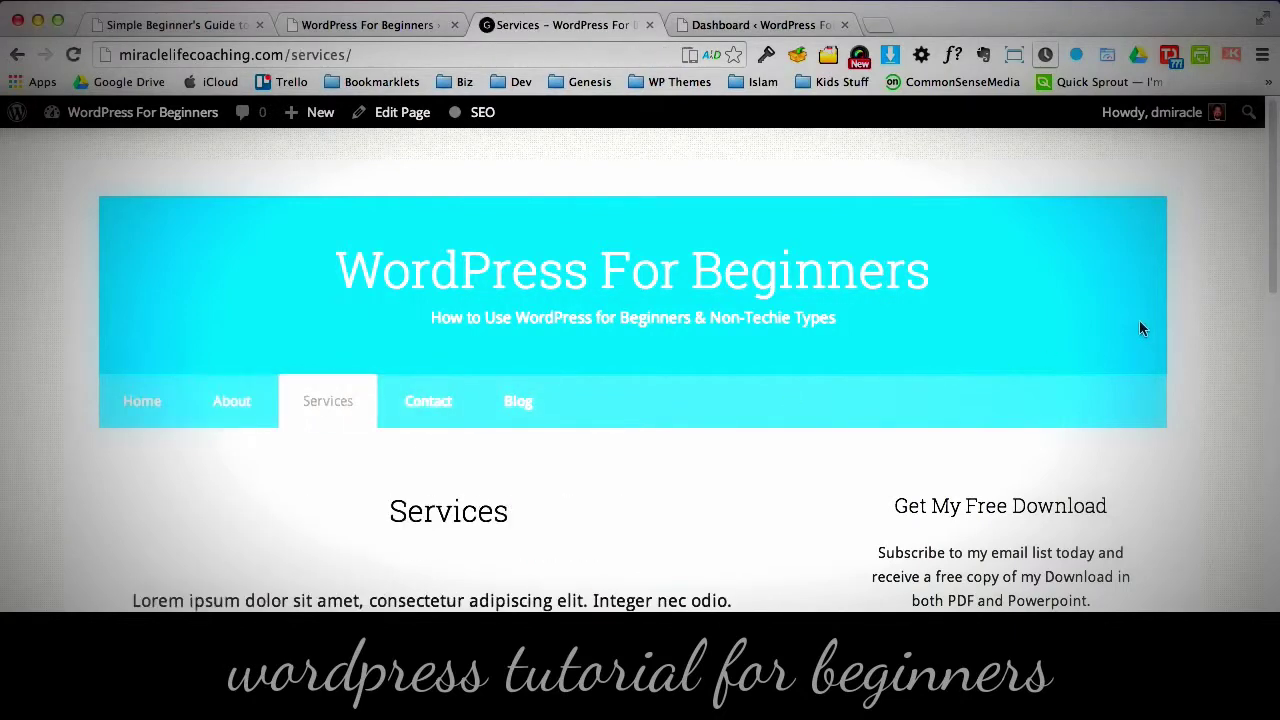
pyautogui.click(455, 412)
pyautogui.click(526, 403)
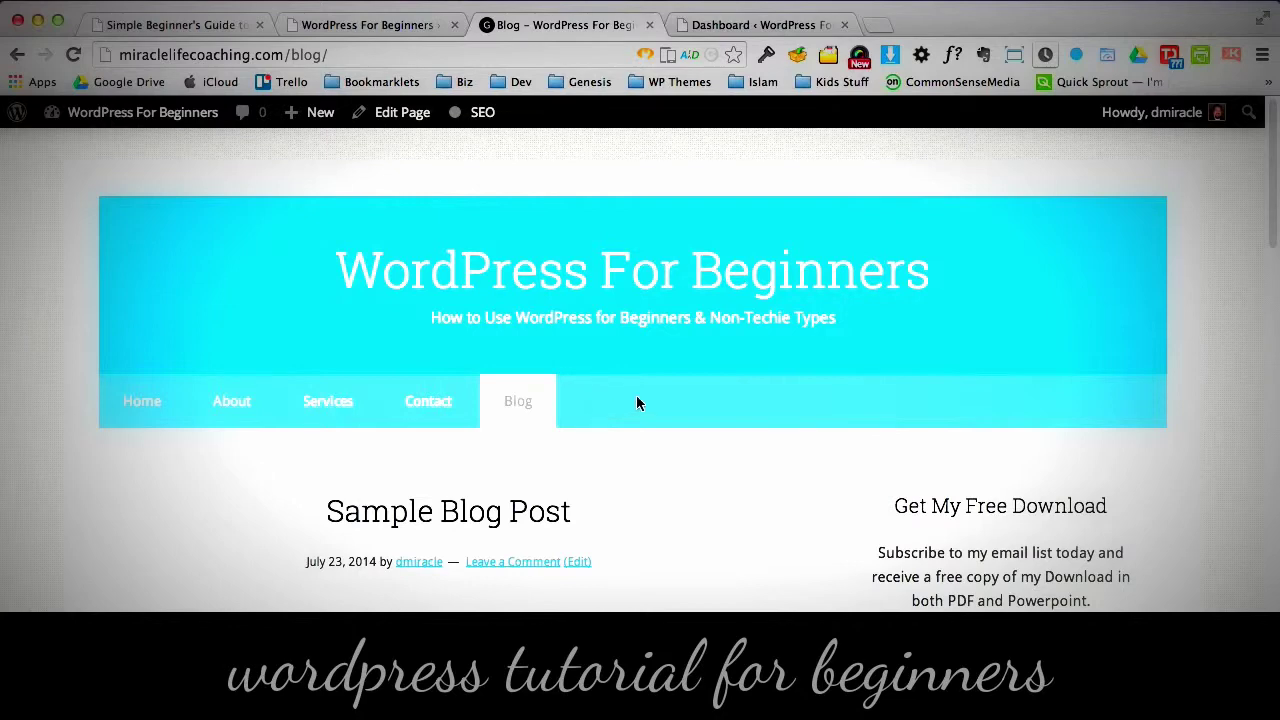
# - Fill in the account username and password on the site's WordPress login page
pyautogui.click(369, 27)
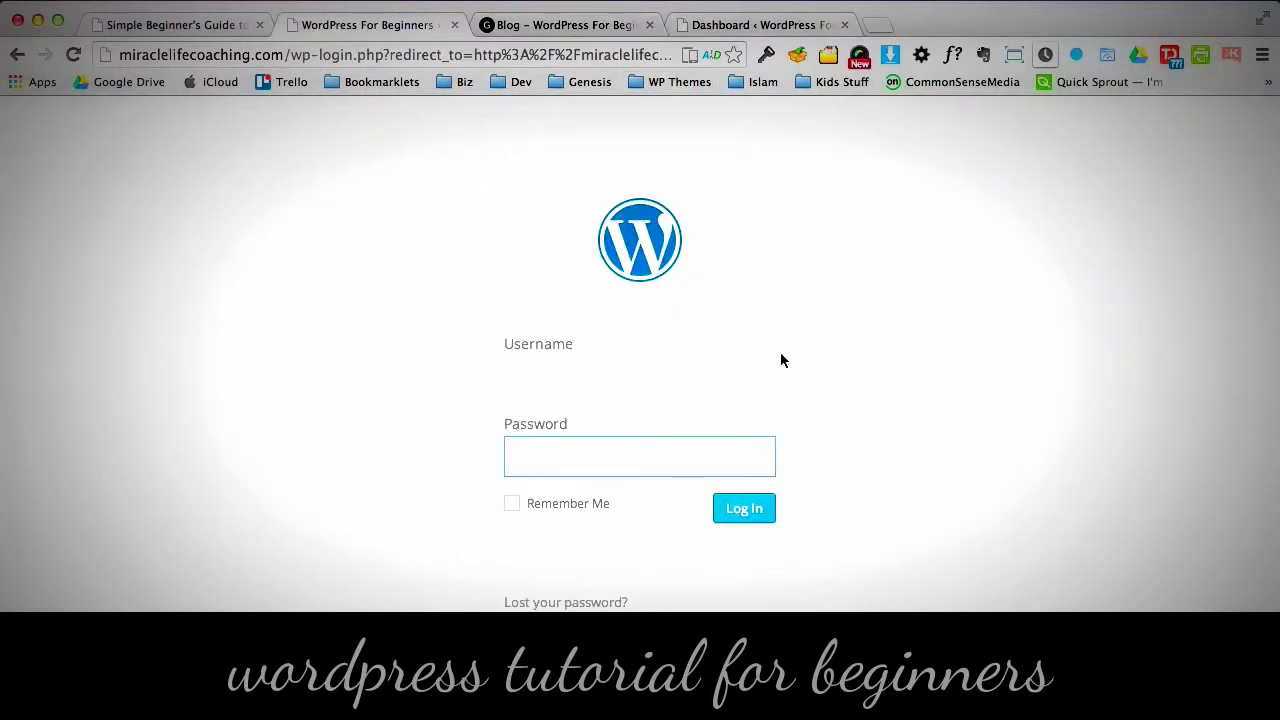
pyautogui.click(622, 387)
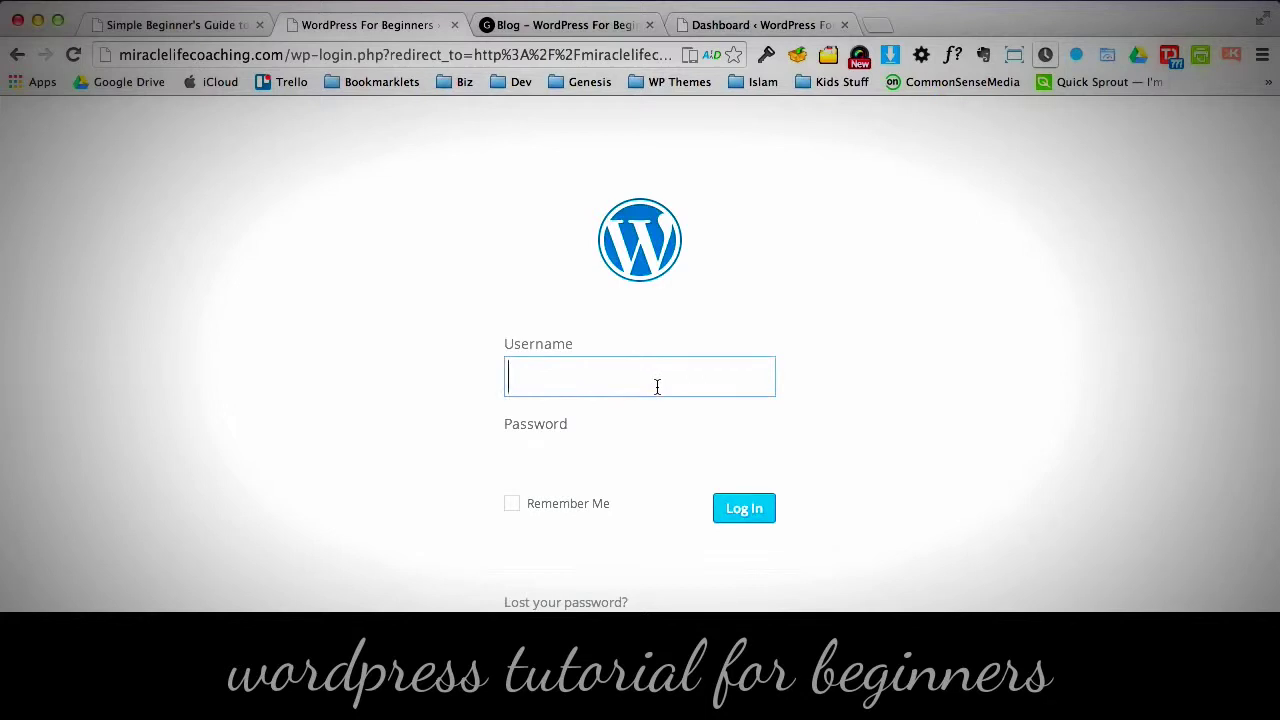
pyautogui.write('username')
pyautogui.press('Tab')
pyautogui.write('••••')
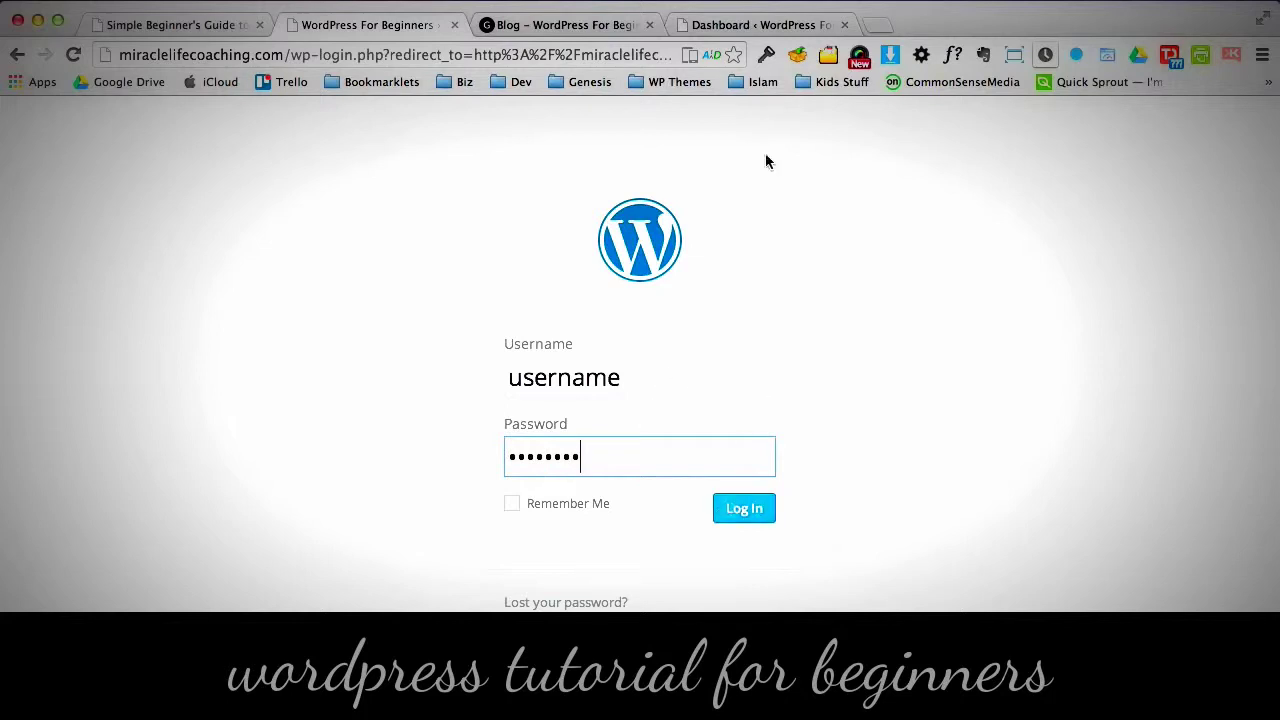
# - Compare the WordPress admin Dashboard with the live site's home page, alternating between the two
pyautogui.click(773, 26)
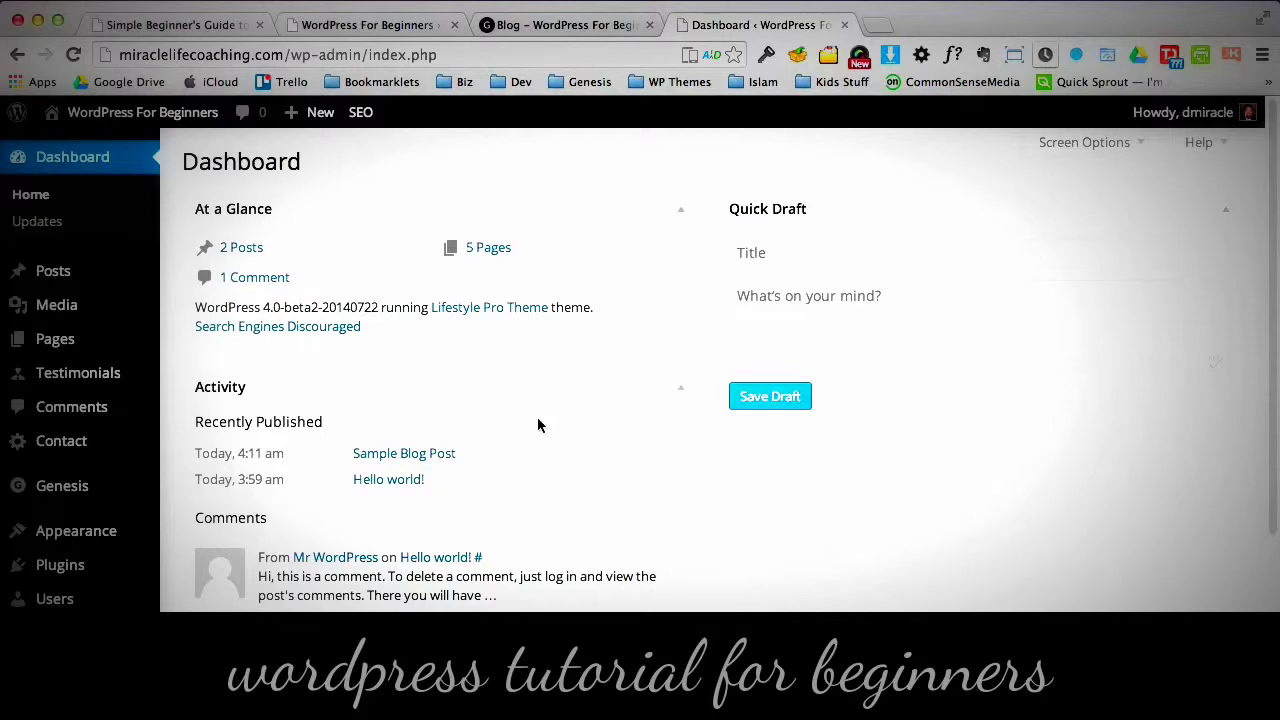
pyautogui.click(558, 30)
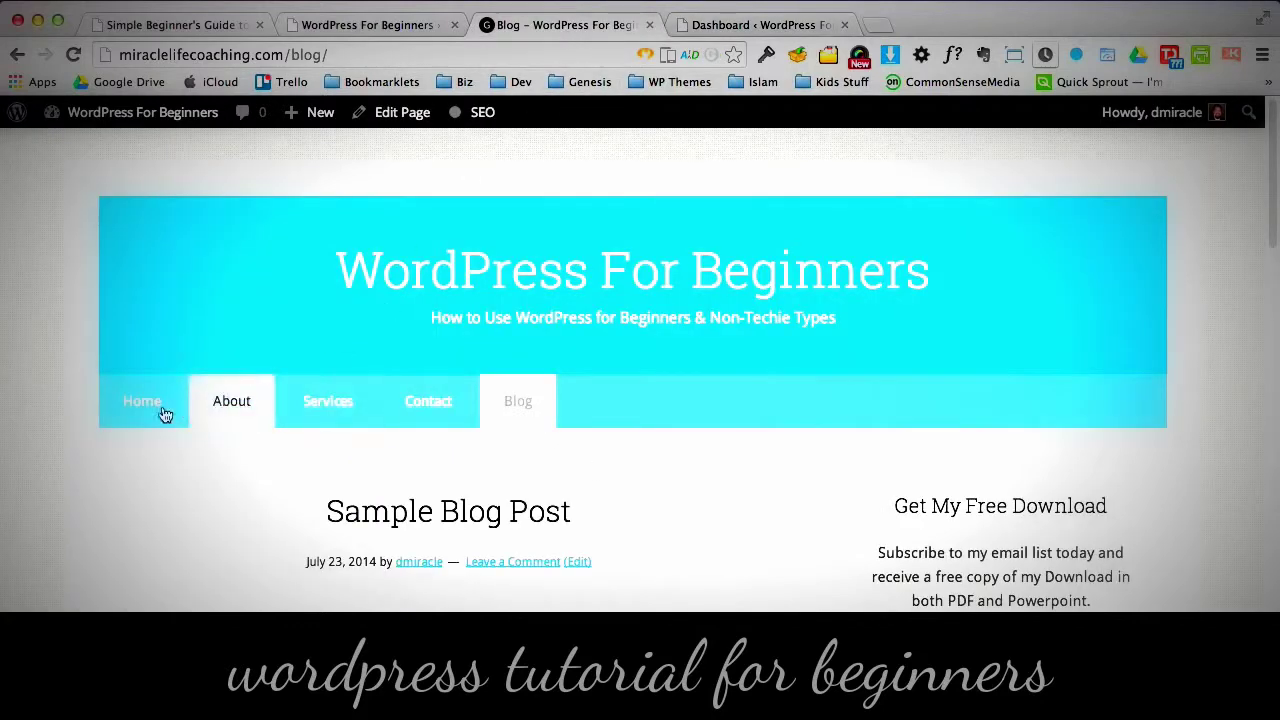
pyautogui.click(160, 412)
pyautogui.click(750, 27)
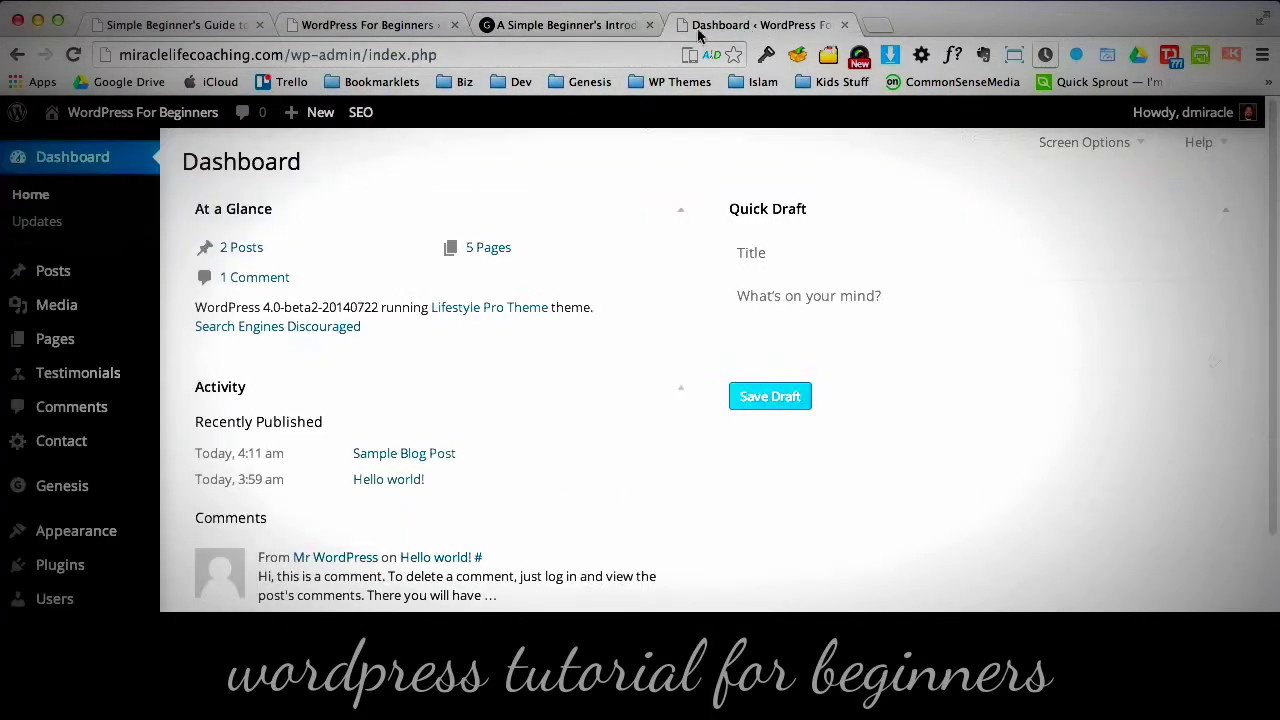
pyautogui.click(583, 30)
pyautogui.click(727, 27)
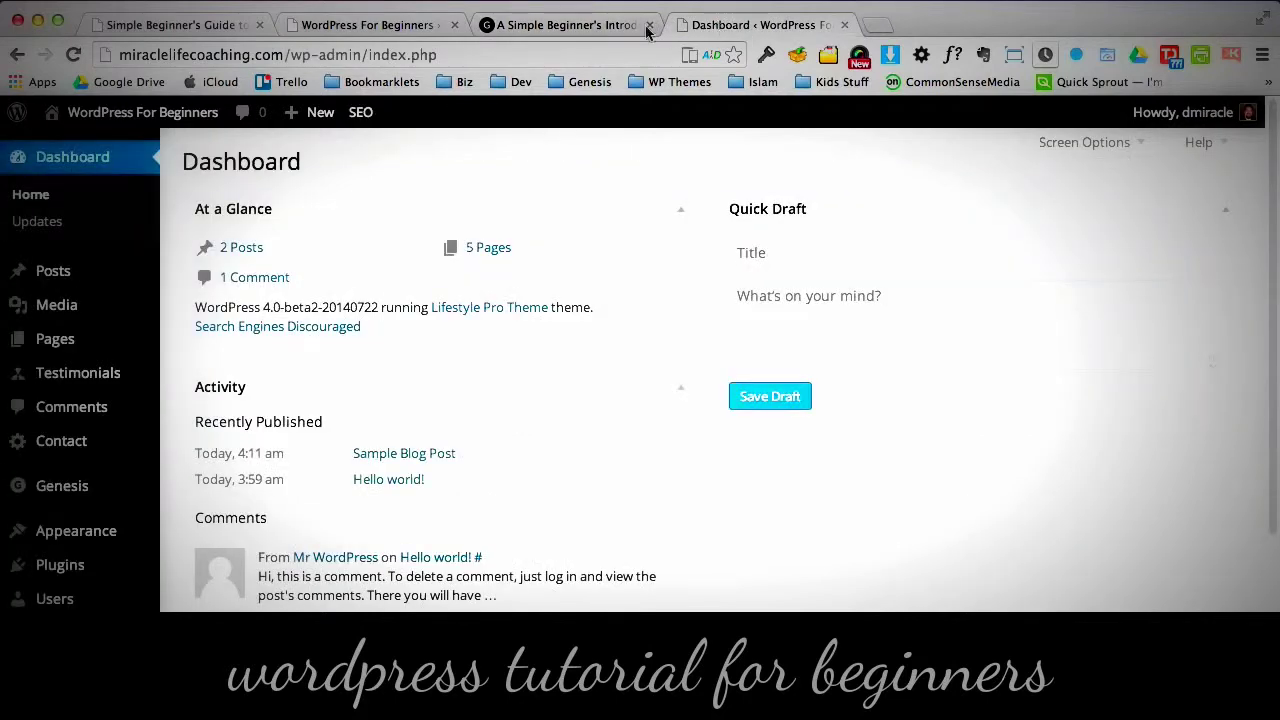
pyautogui.click(578, 28)
pyautogui.click(705, 27)
pyautogui.click(585, 27)
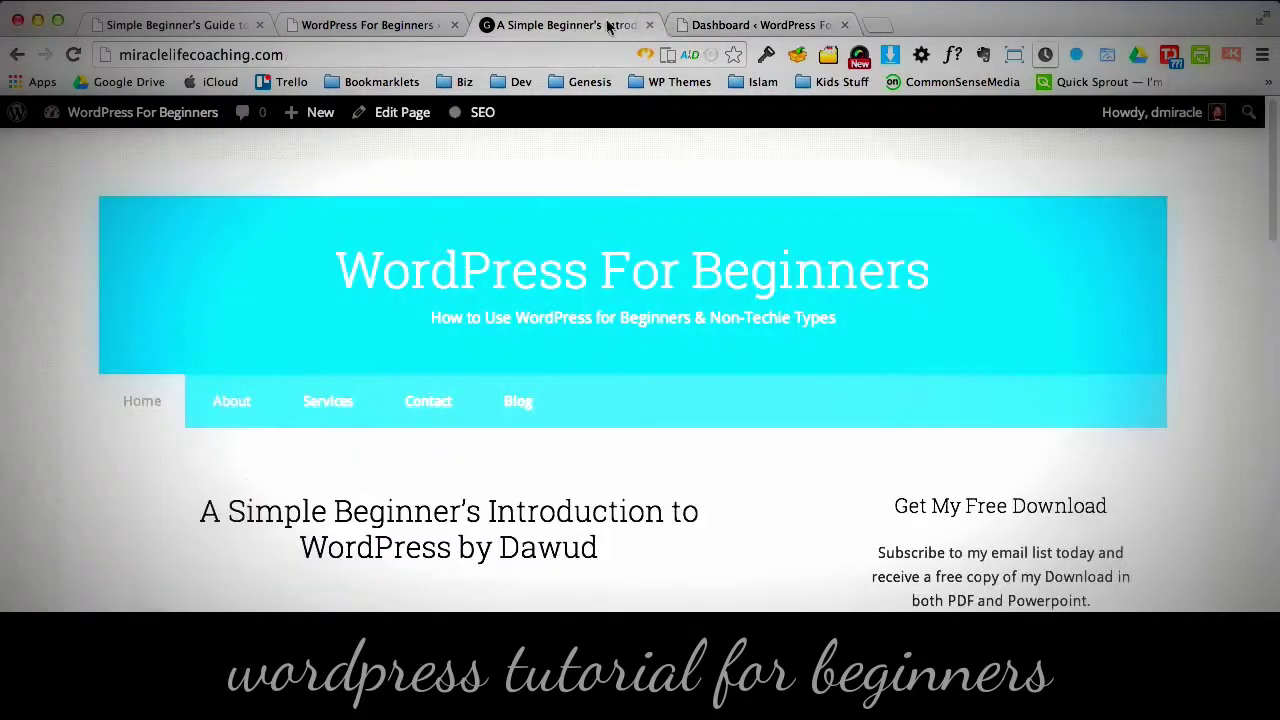
pyautogui.click(737, 27)
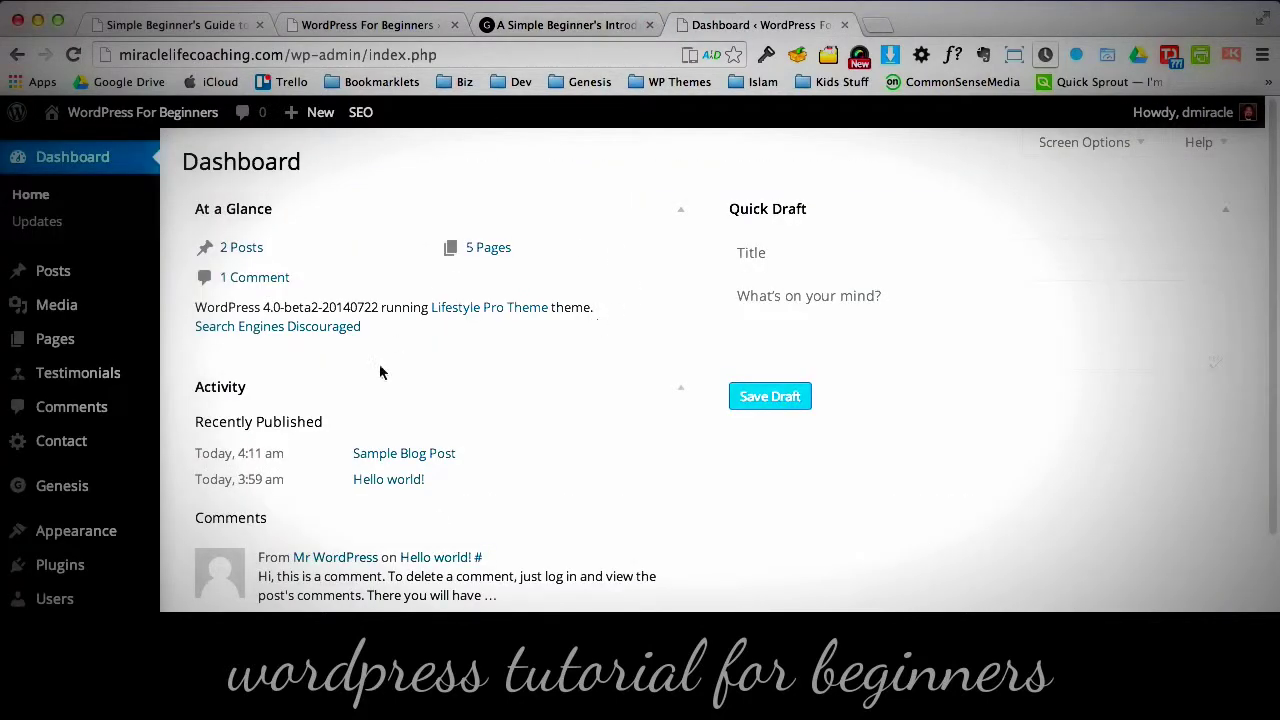
pyautogui.click(586, 25)
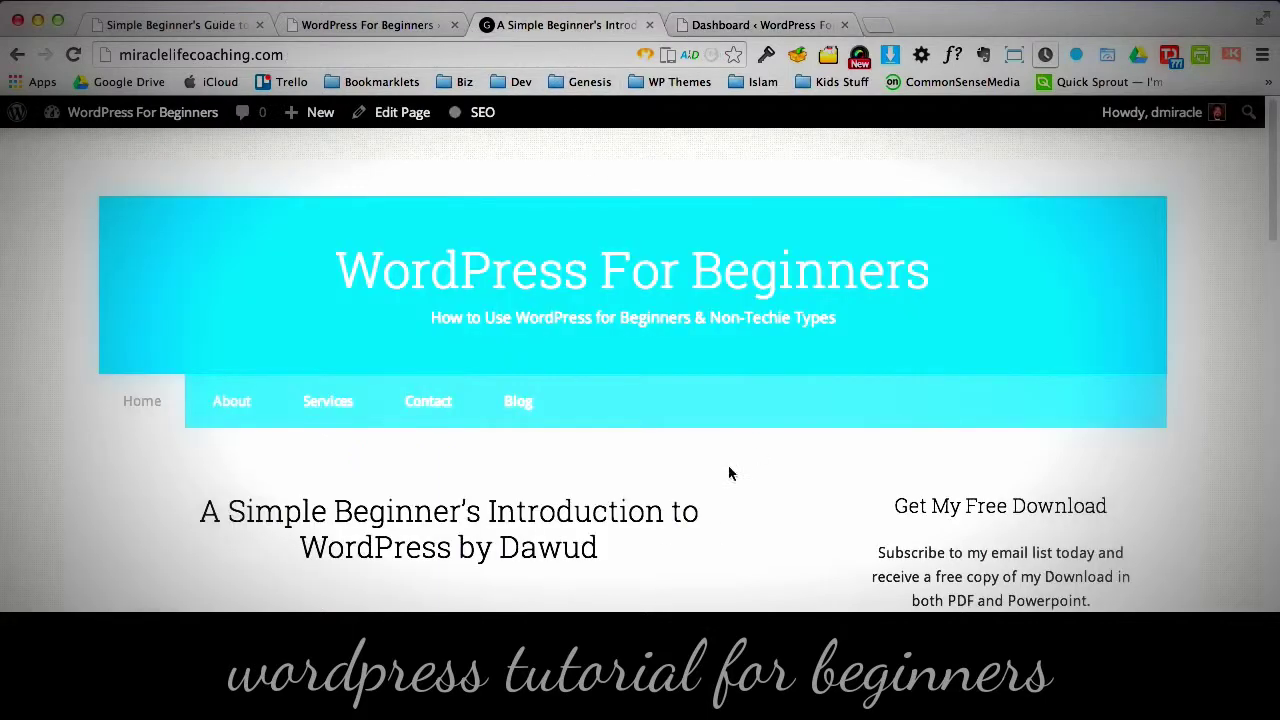
pyautogui.click(740, 26)
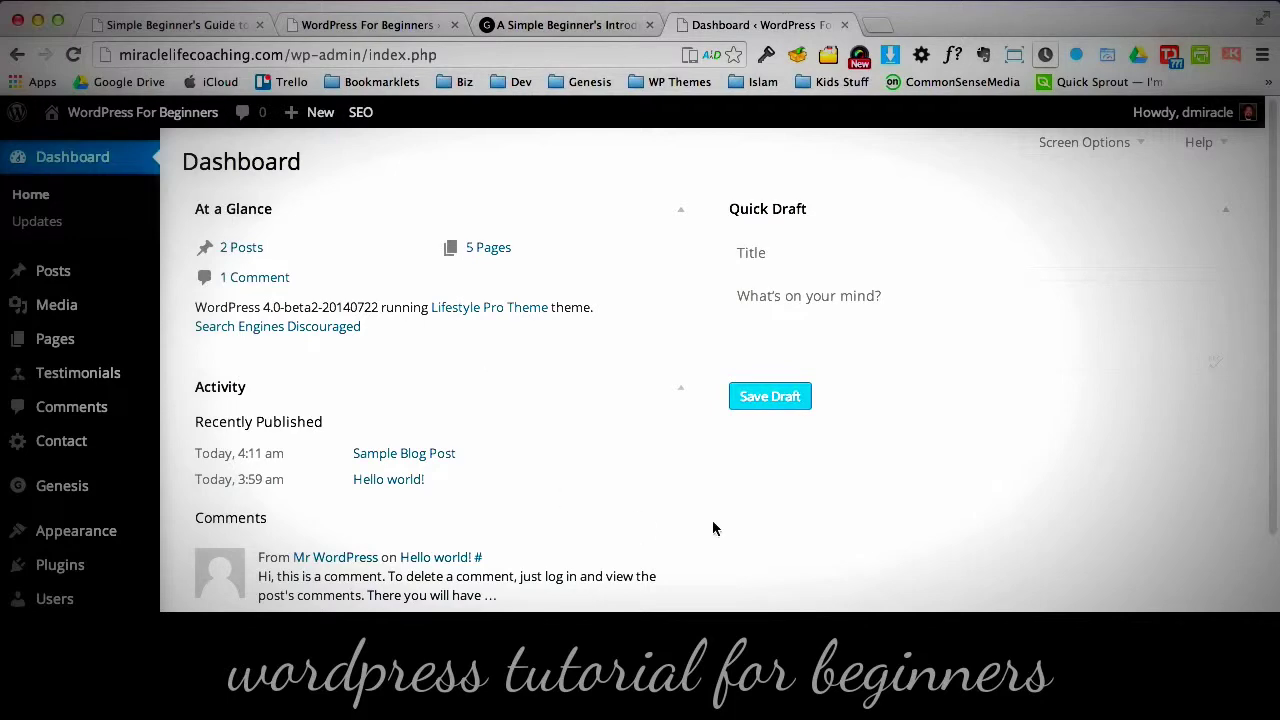
pyautogui.click(546, 22)
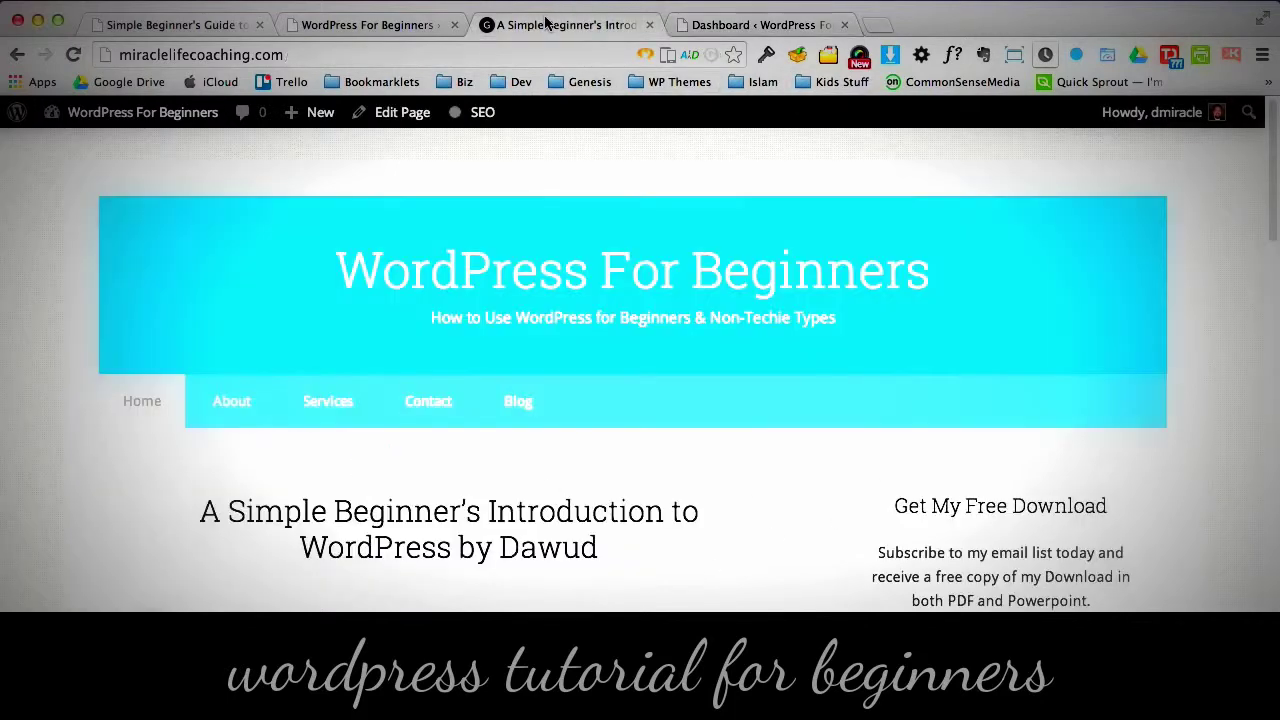
pyautogui.click(740, 25)
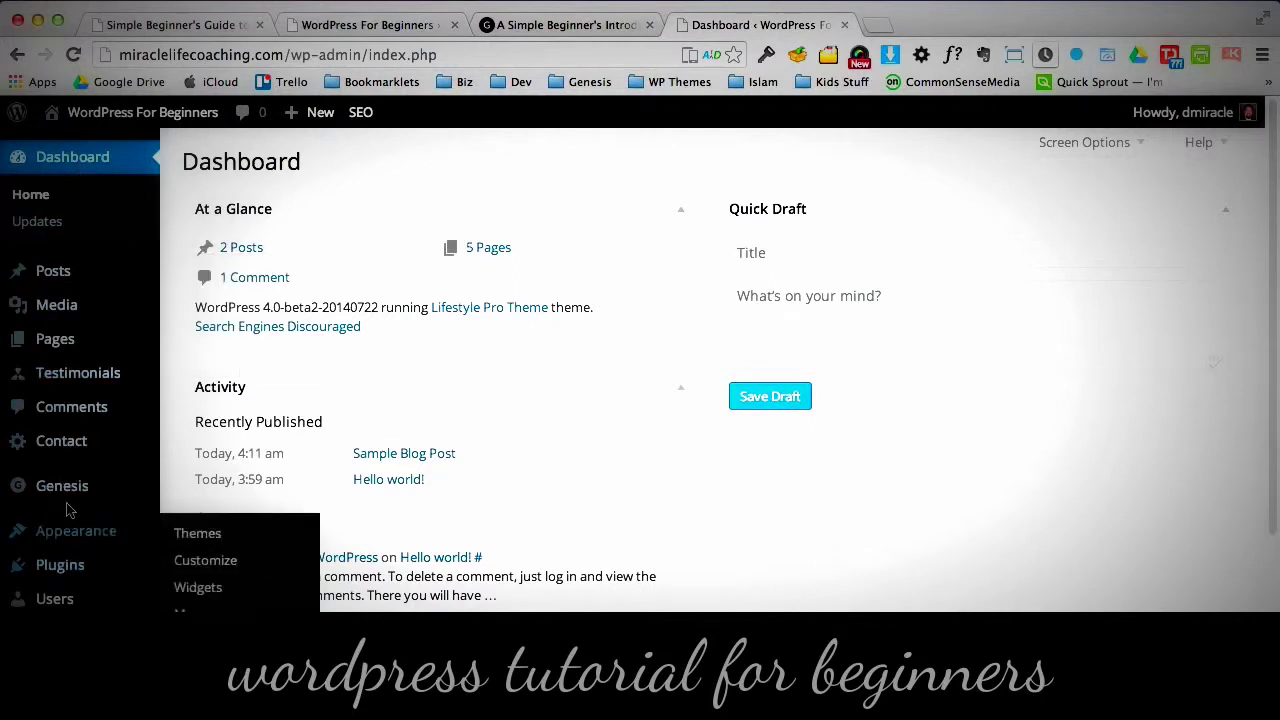
# - View the Media Library and the list of all pages in the WordPress admin
pyautogui.moveTo(117, 289)
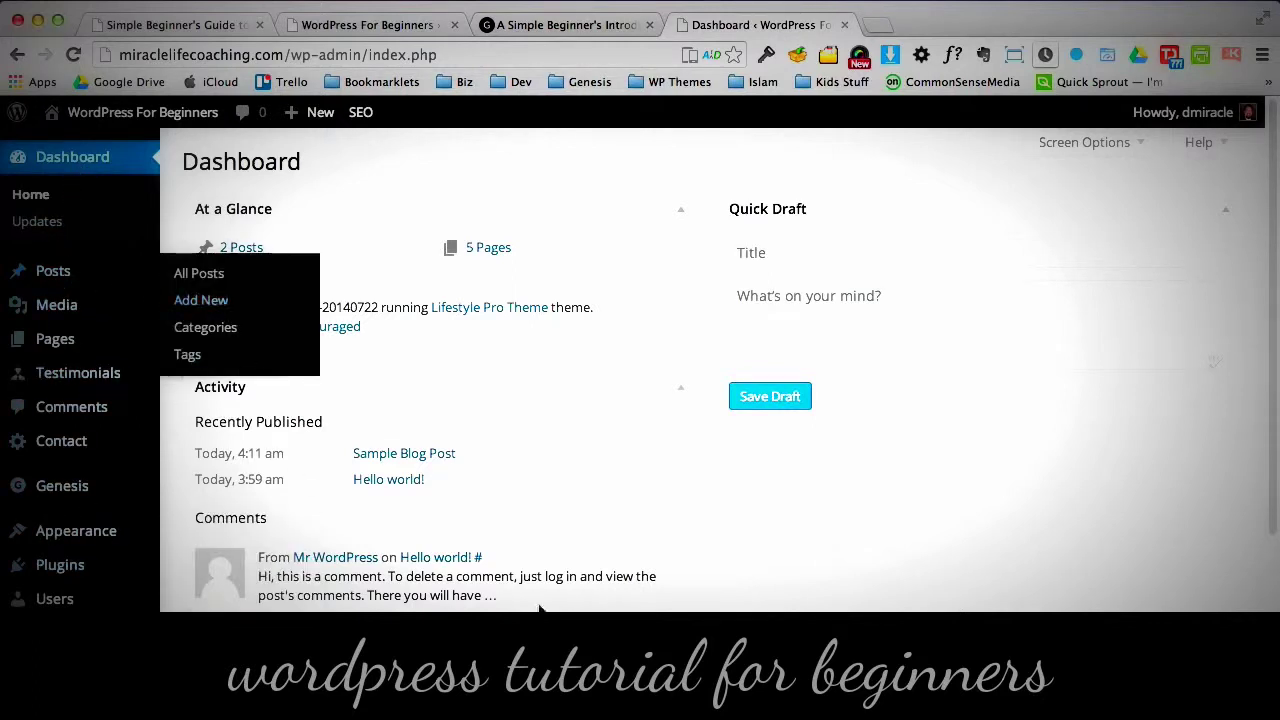
pyautogui.click(58, 304)
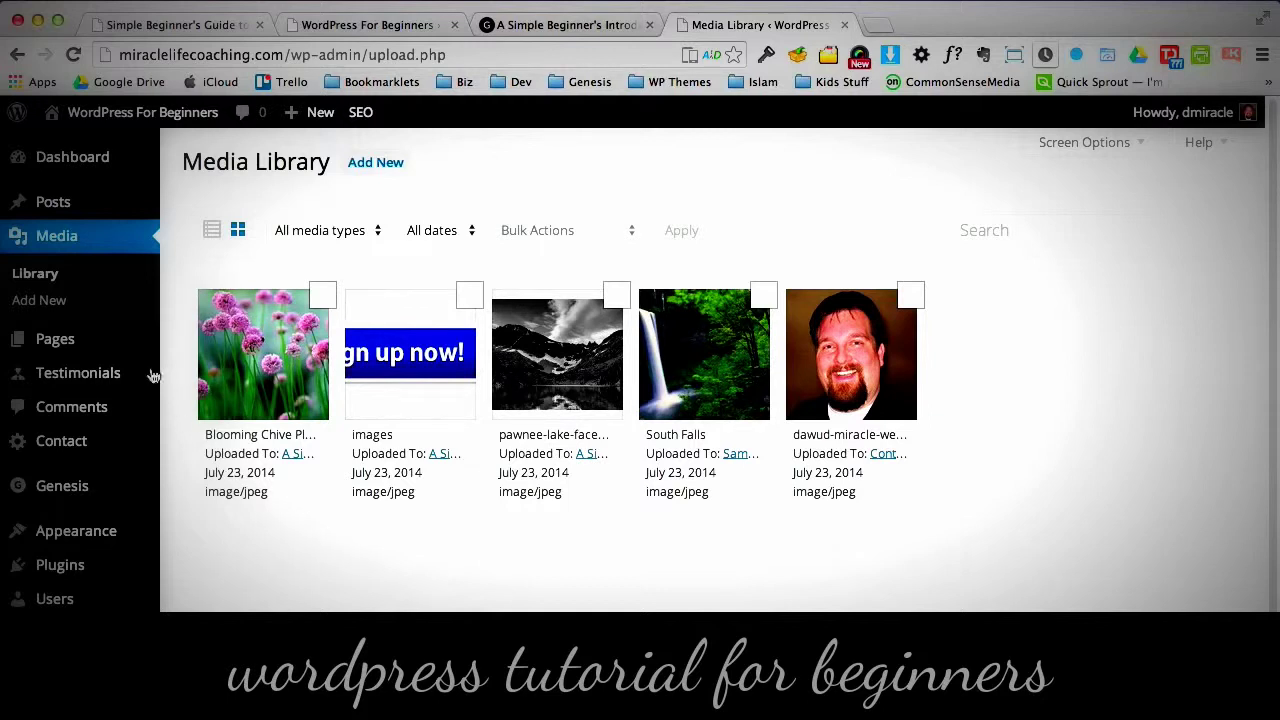
pyautogui.moveTo(45, 342)
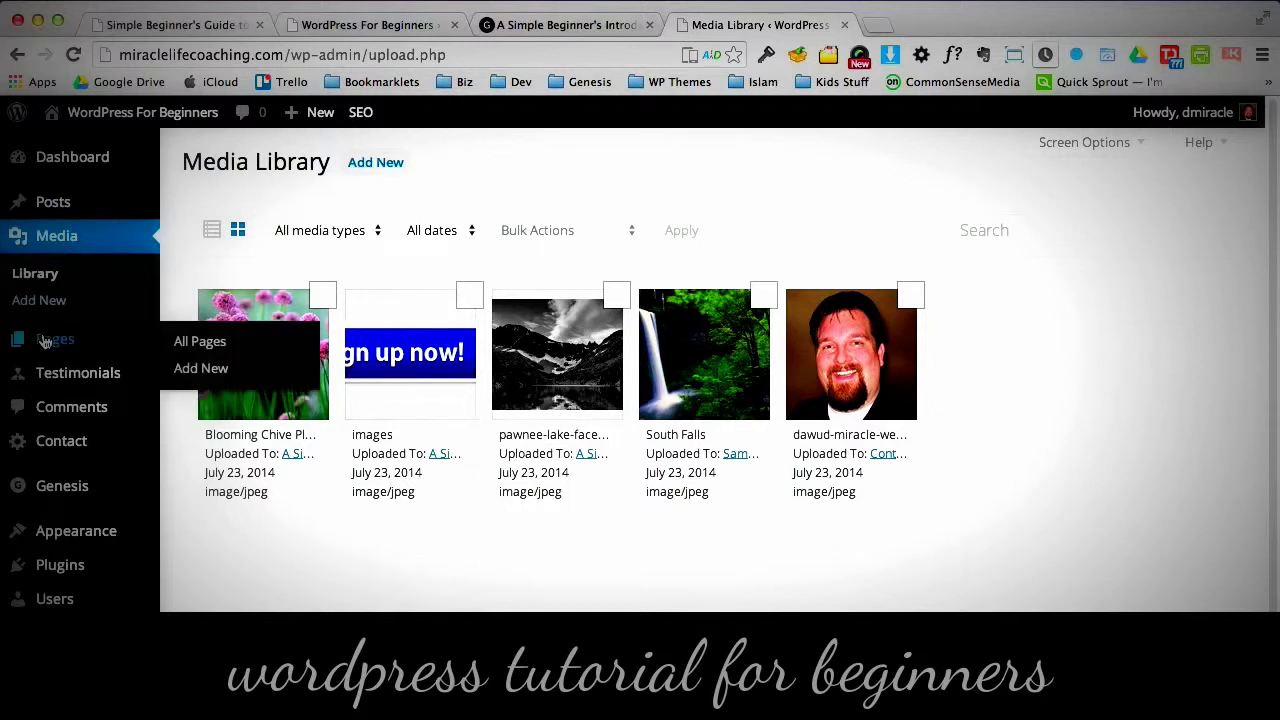
pyautogui.click(45, 342)
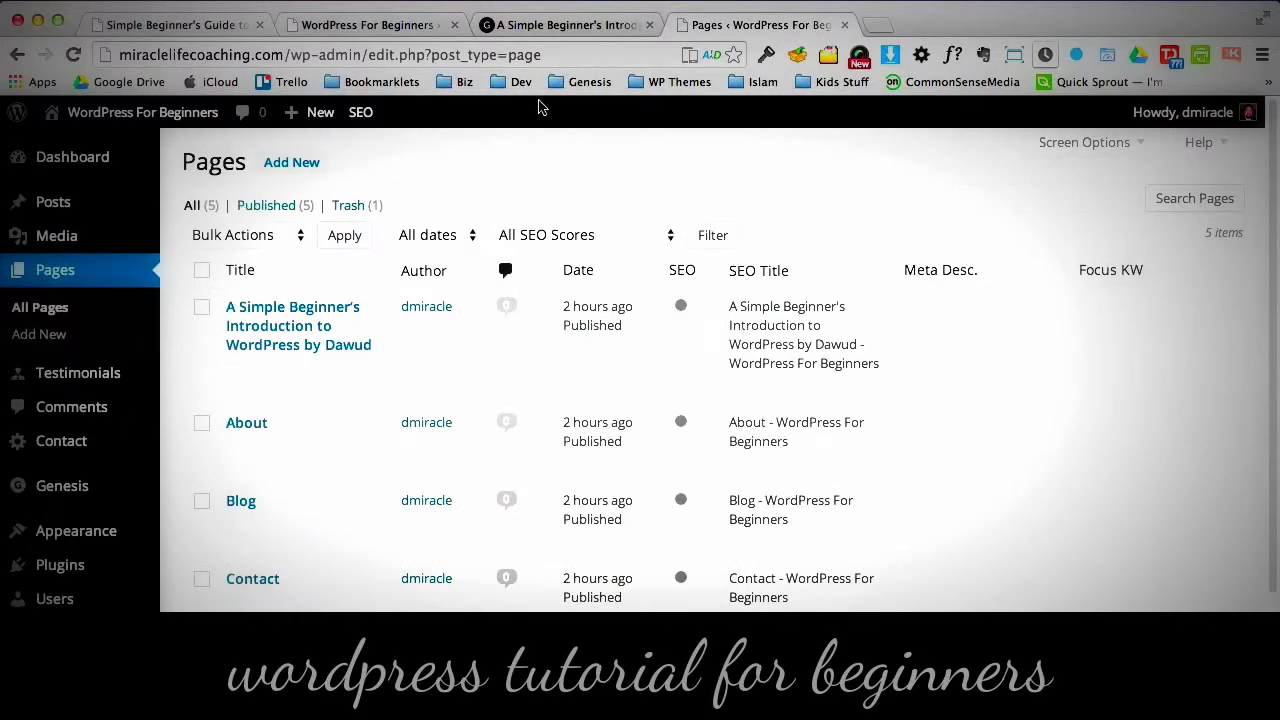
# - Compare the admin pages list with the live site's navigation and highlight the home page's title
pyautogui.click(535, 33)
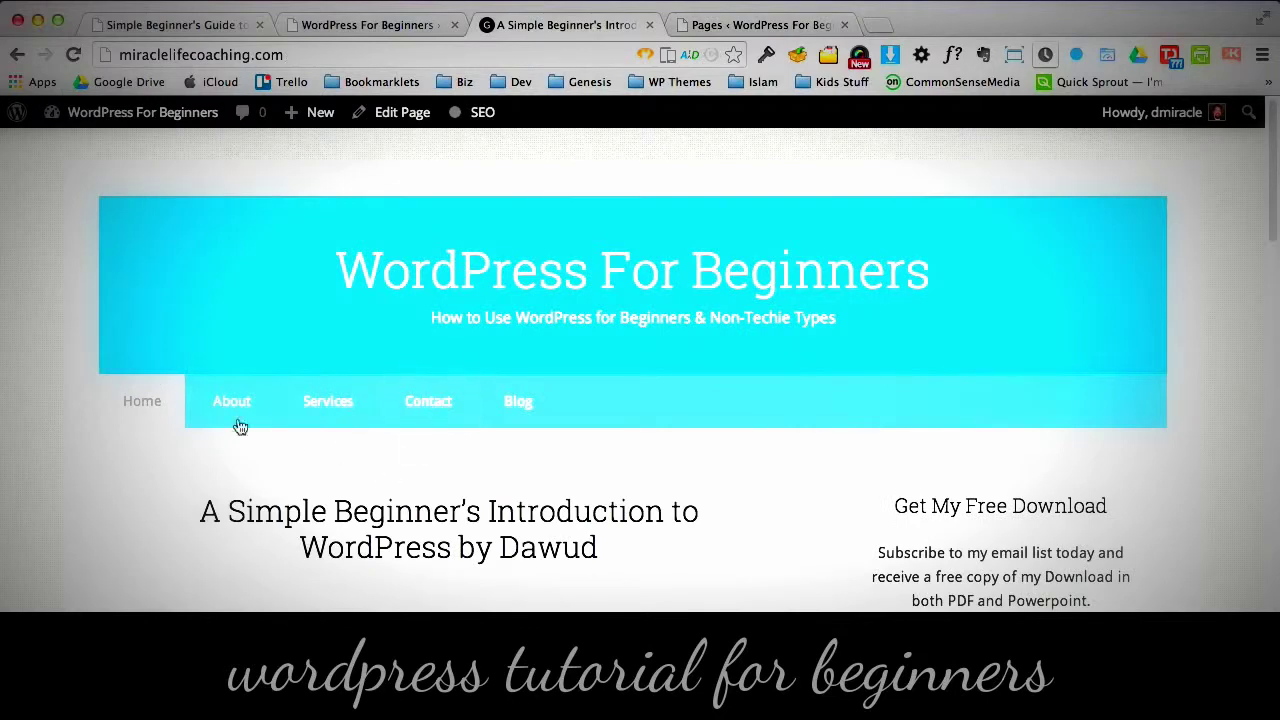
pyautogui.click(735, 26)
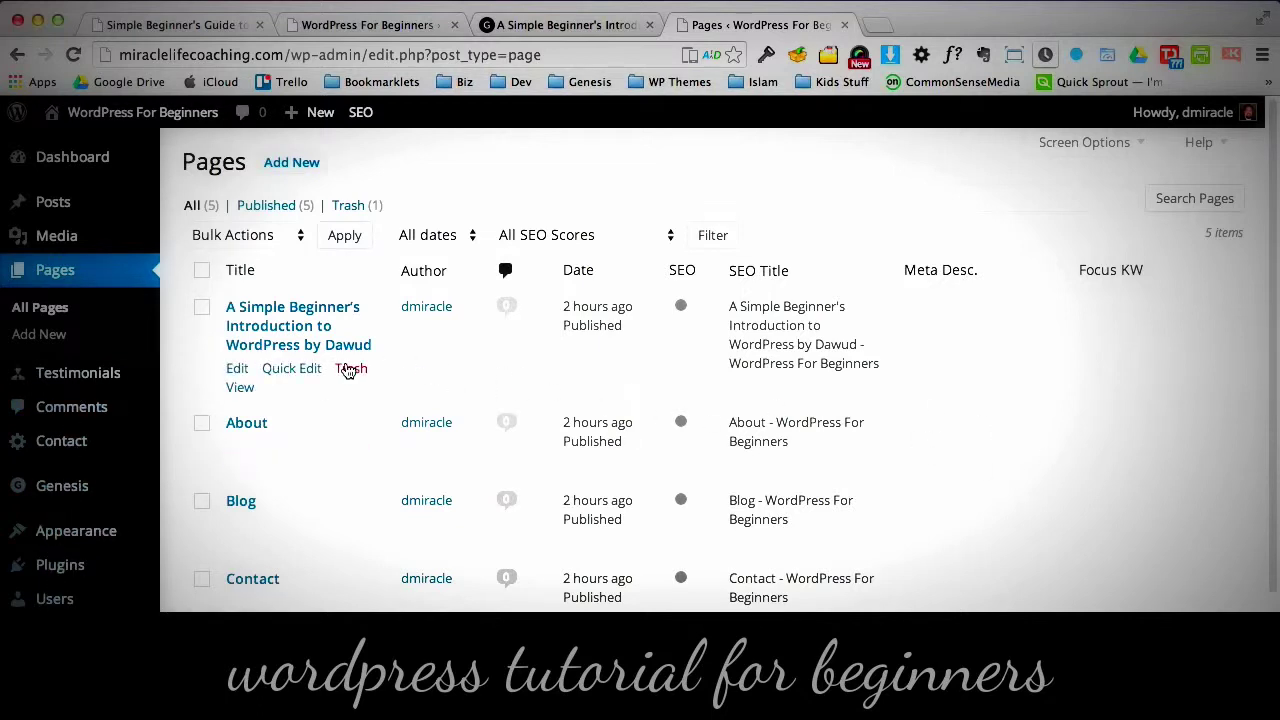
pyautogui.click(560, 25)
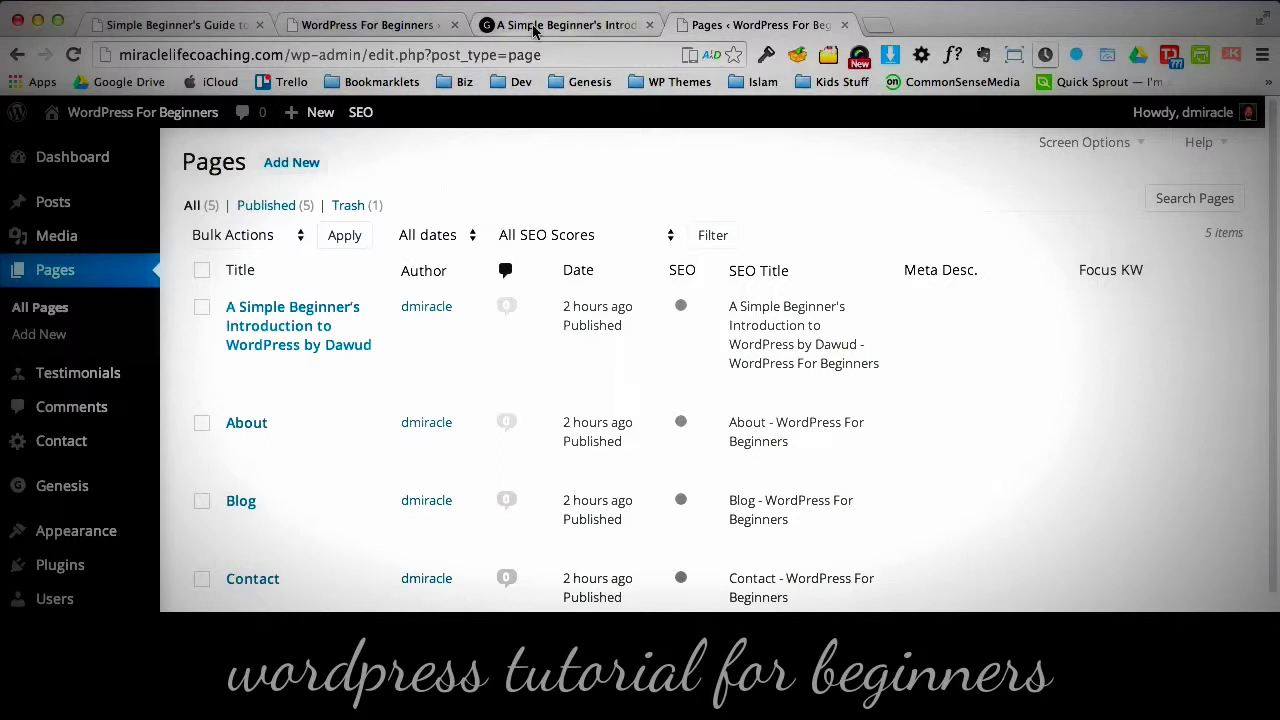
pyautogui.moveTo(597, 545); pyautogui.dragTo(193, 511)
pyautogui.click(649, 549)
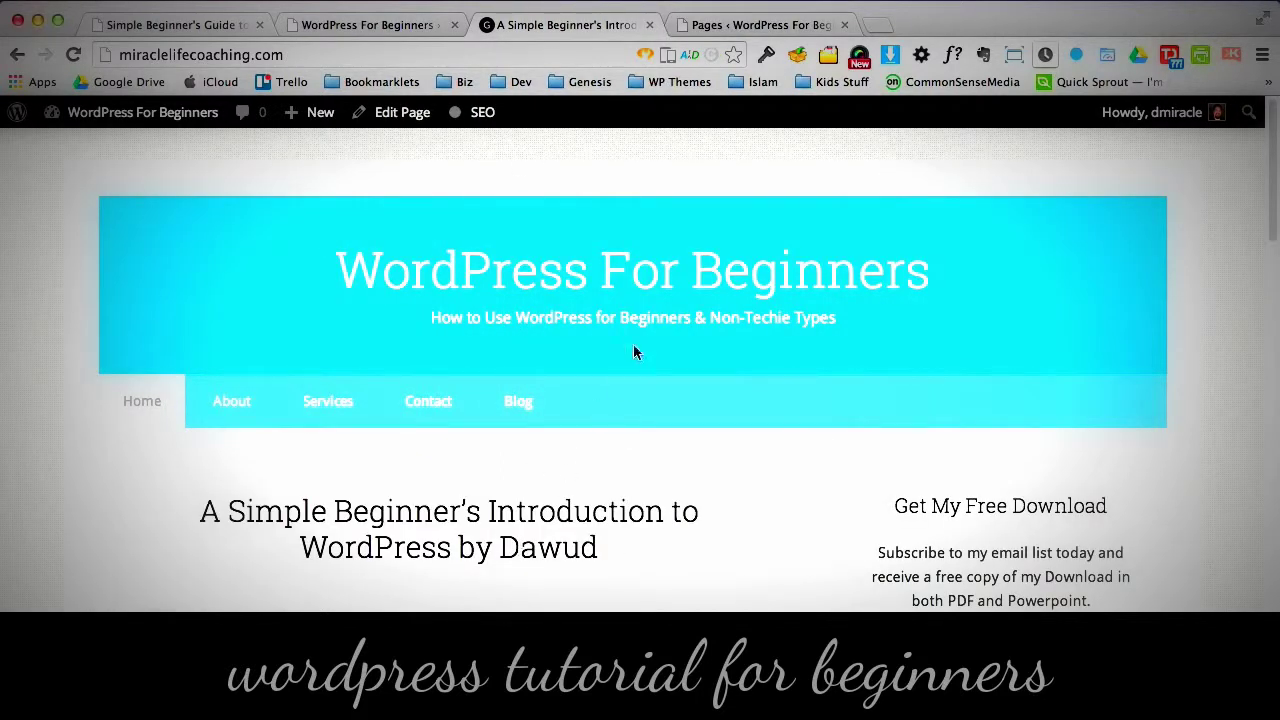
# - Edit the home page's title to "A Simple Beginner's Introduction to WordPress" by removing the author byline, and update the page
pyautogui.click(746, 28)
pyautogui.click(282, 343)
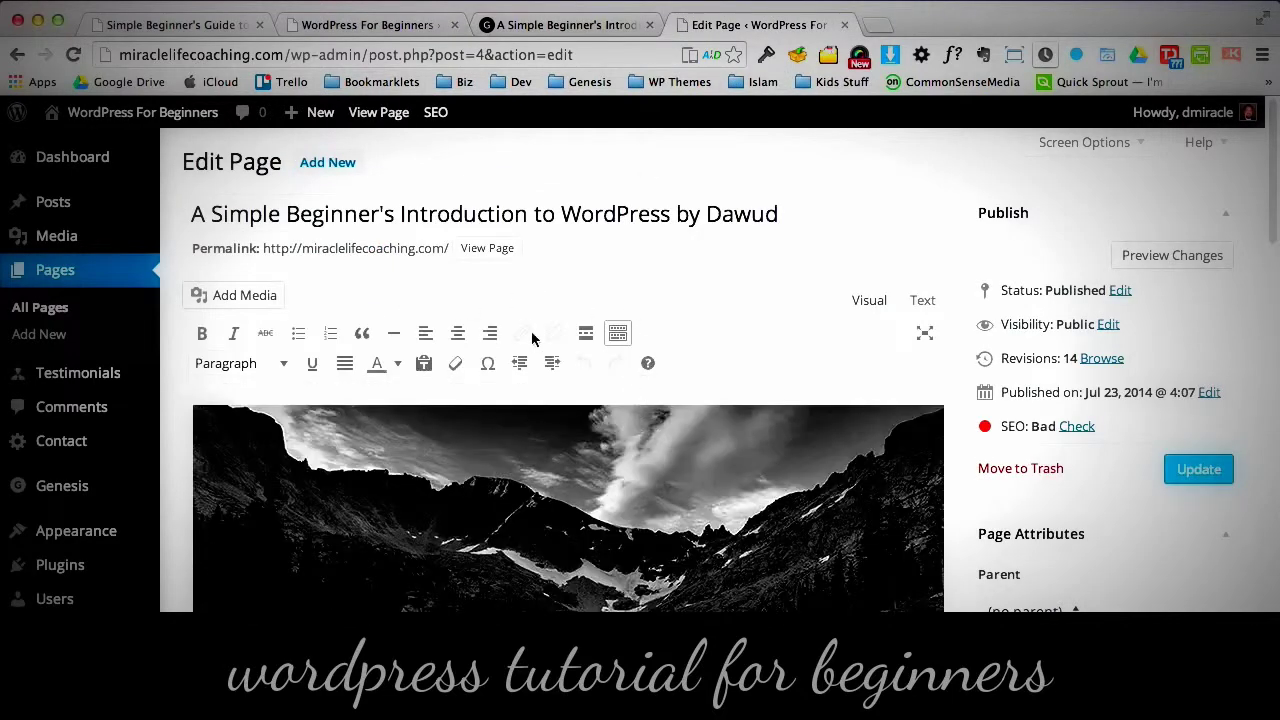
pyautogui.moveTo(780, 215); pyautogui.dragTo(670, 216)
pyautogui.press('BackSpace')
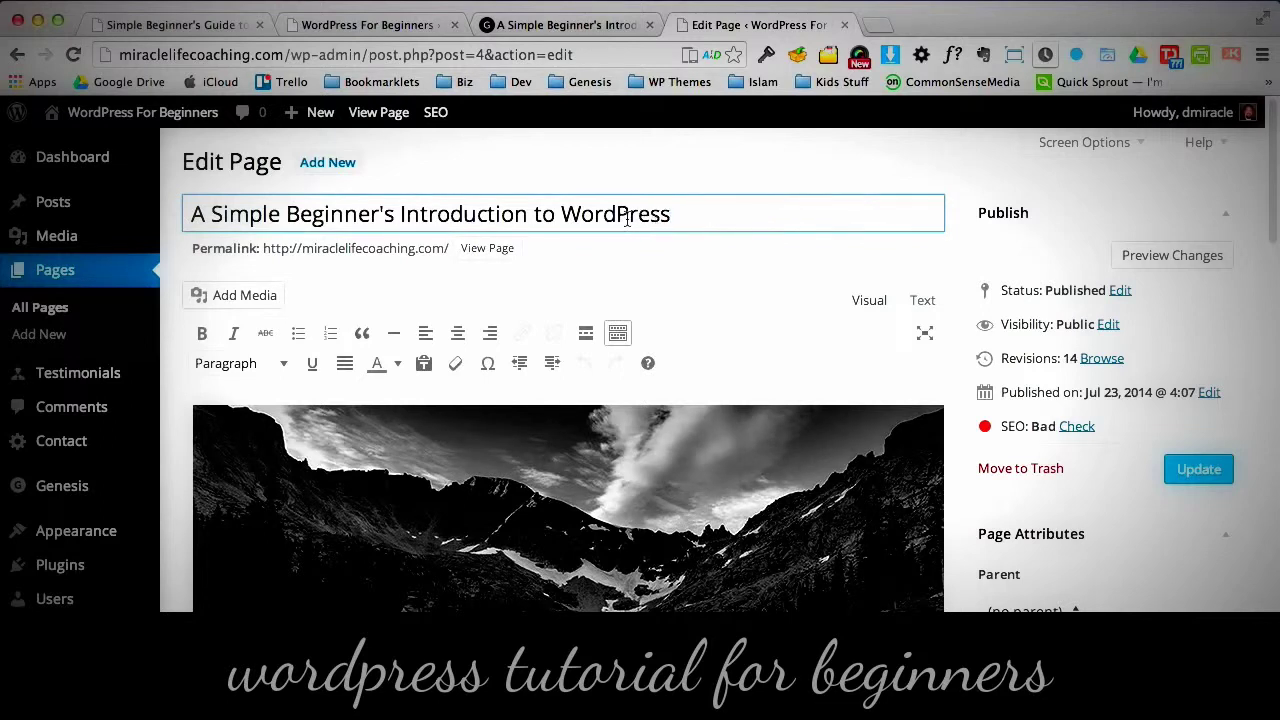
pyautogui.moveTo(690, 228); pyautogui.dragTo(720, 217)
pyautogui.click(1199, 468)
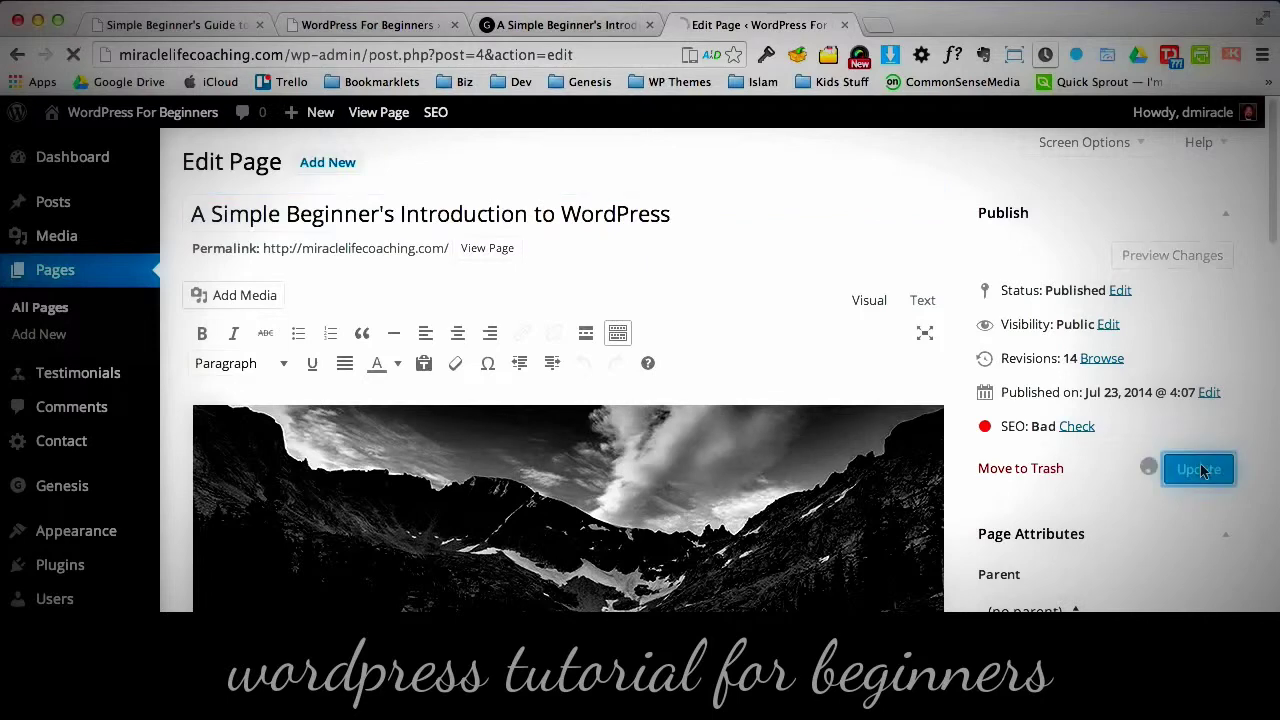
# - Reload the live home page and check its title
pyautogui.click(572, 28)
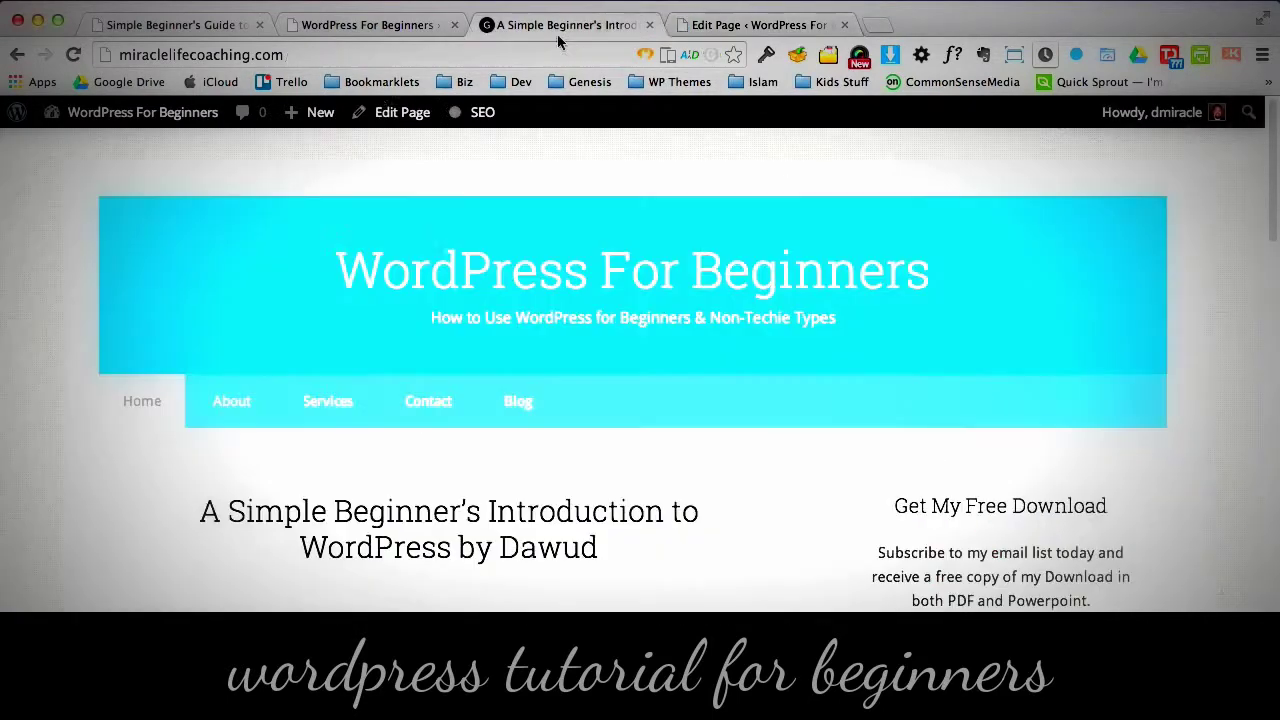
pyautogui.click(75, 56)
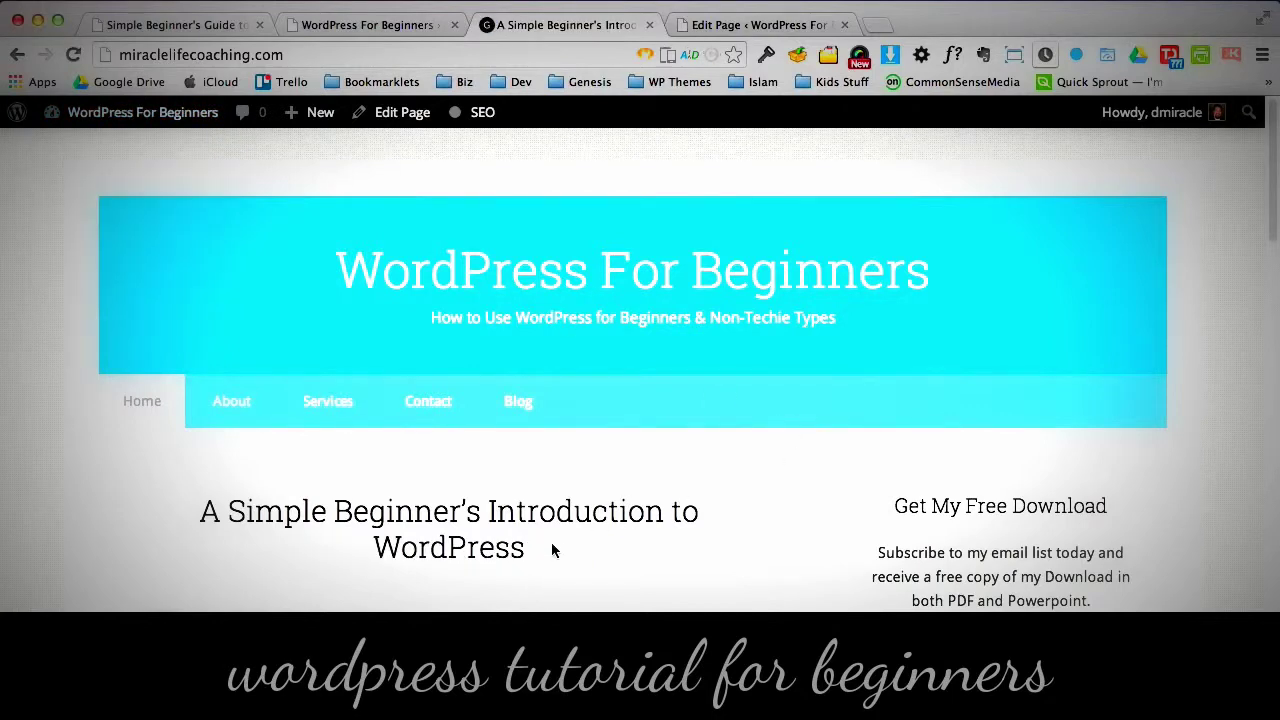
pyautogui.moveTo(551, 550); pyautogui.dragTo(184, 514)
pyautogui.click(631, 552)
# - Return to the admin list of all pages and view the Services page on the live site
pyautogui.click(730, 30)
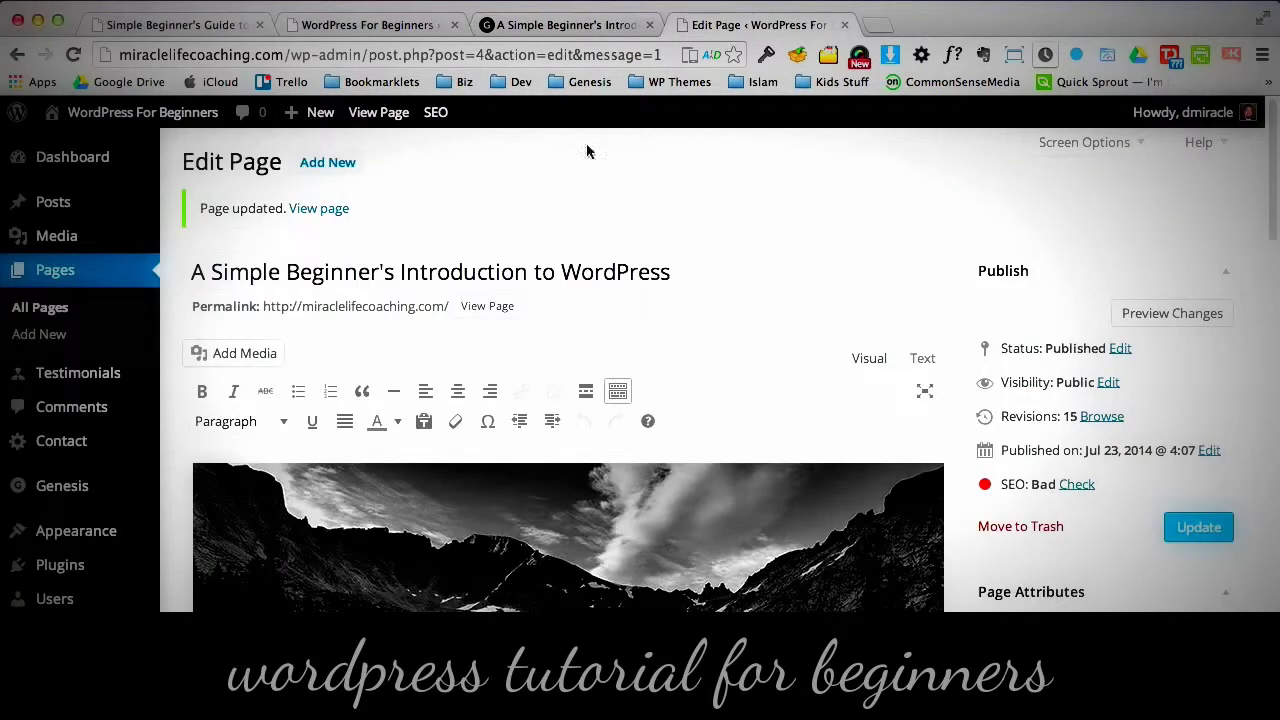
pyautogui.click(40, 307)
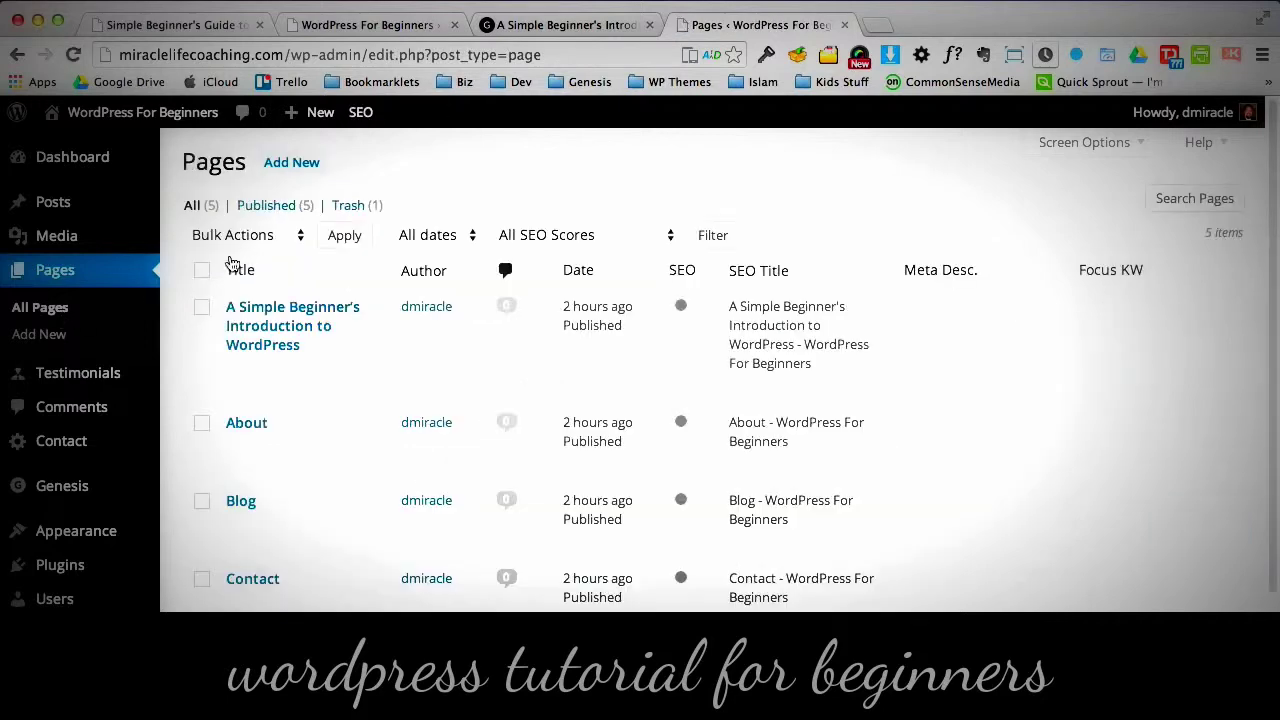
pyautogui.click(545, 27)
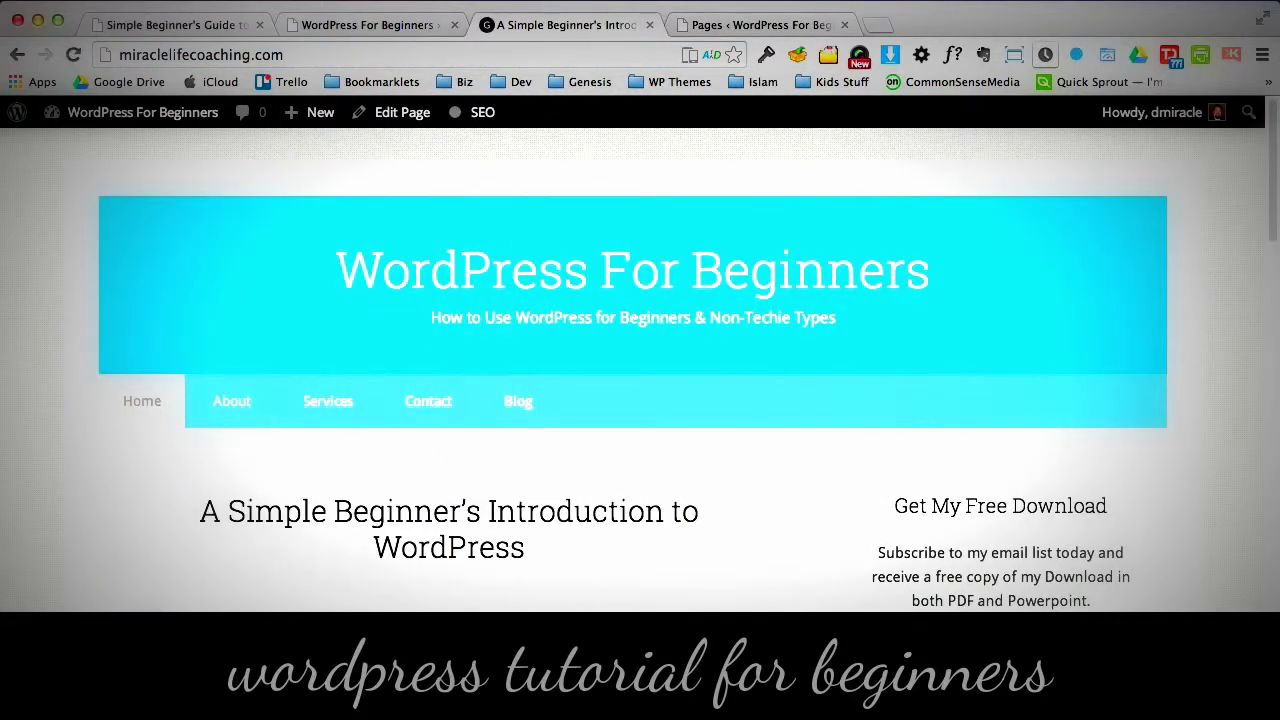
pyautogui.moveTo(1274, 230); pyautogui.dragTo(1275, 178)
pyautogui.click(340, 401)
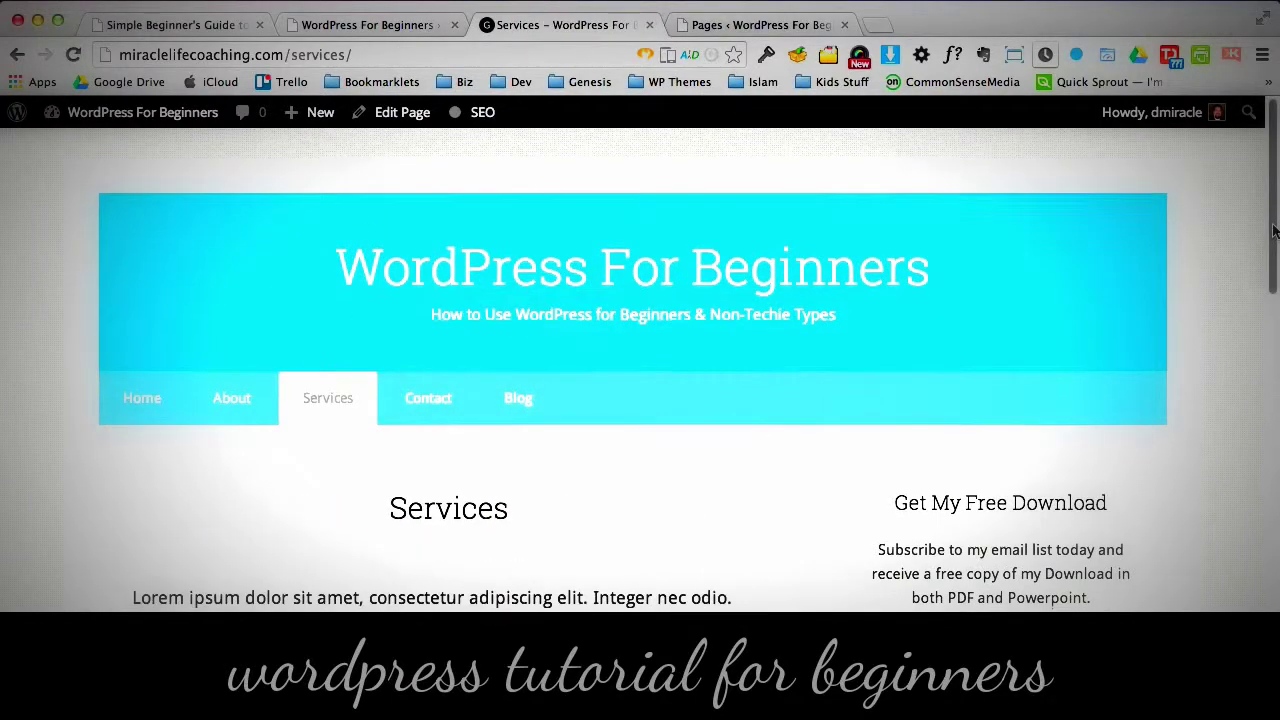
# - Look over the live Services page, the admin login page and the live home page, ending on Services again
pyautogui.moveTo(1273, 231); pyautogui.dragTo(1249, 247)
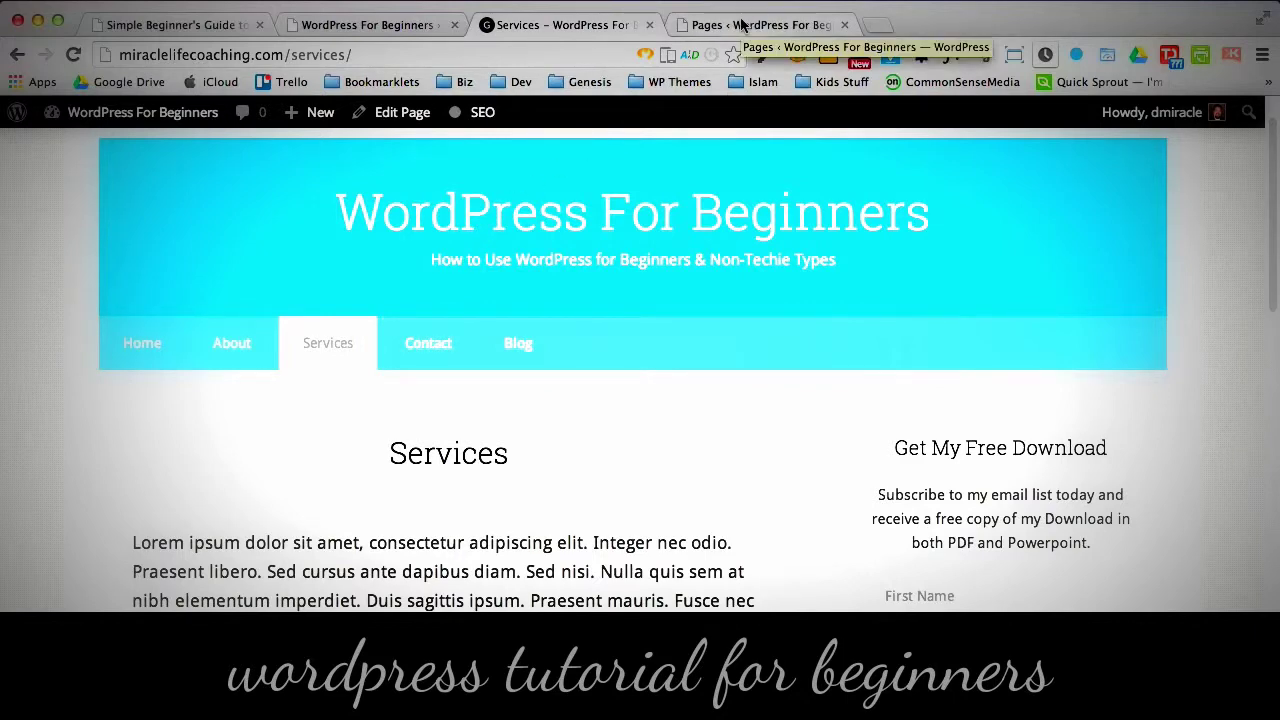
pyautogui.click(368, 25)
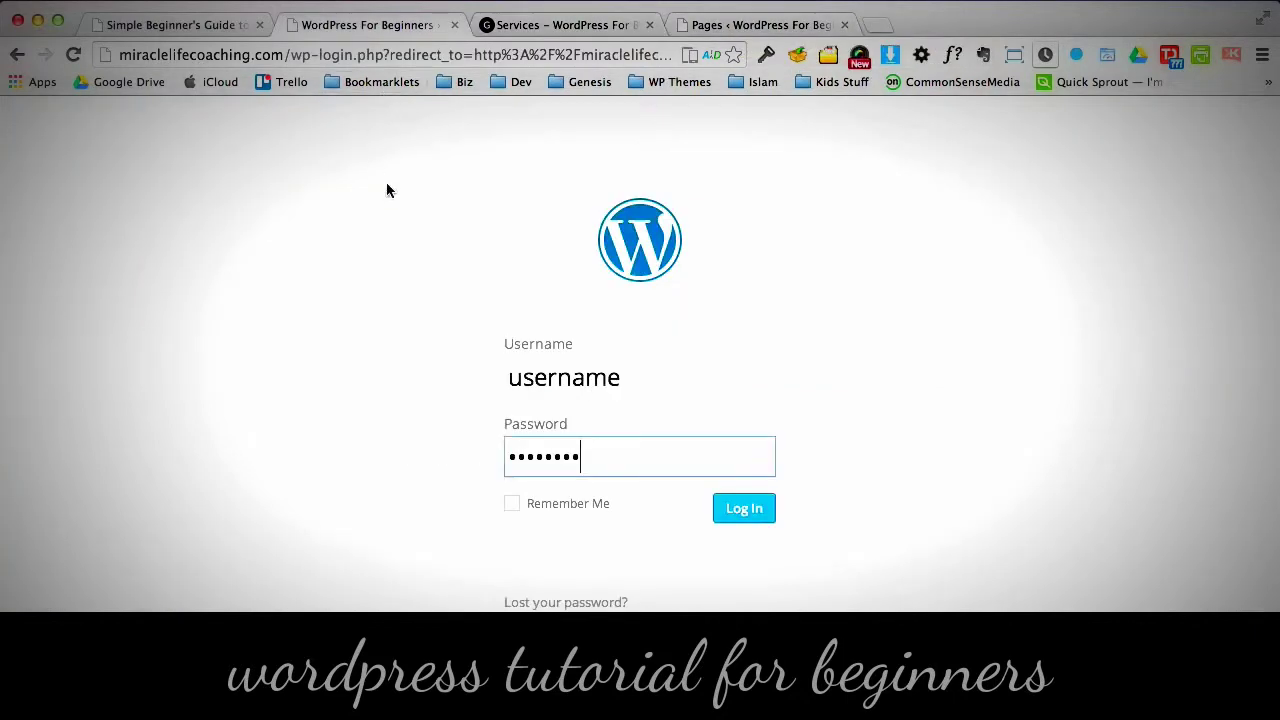
pyautogui.click(513, 26)
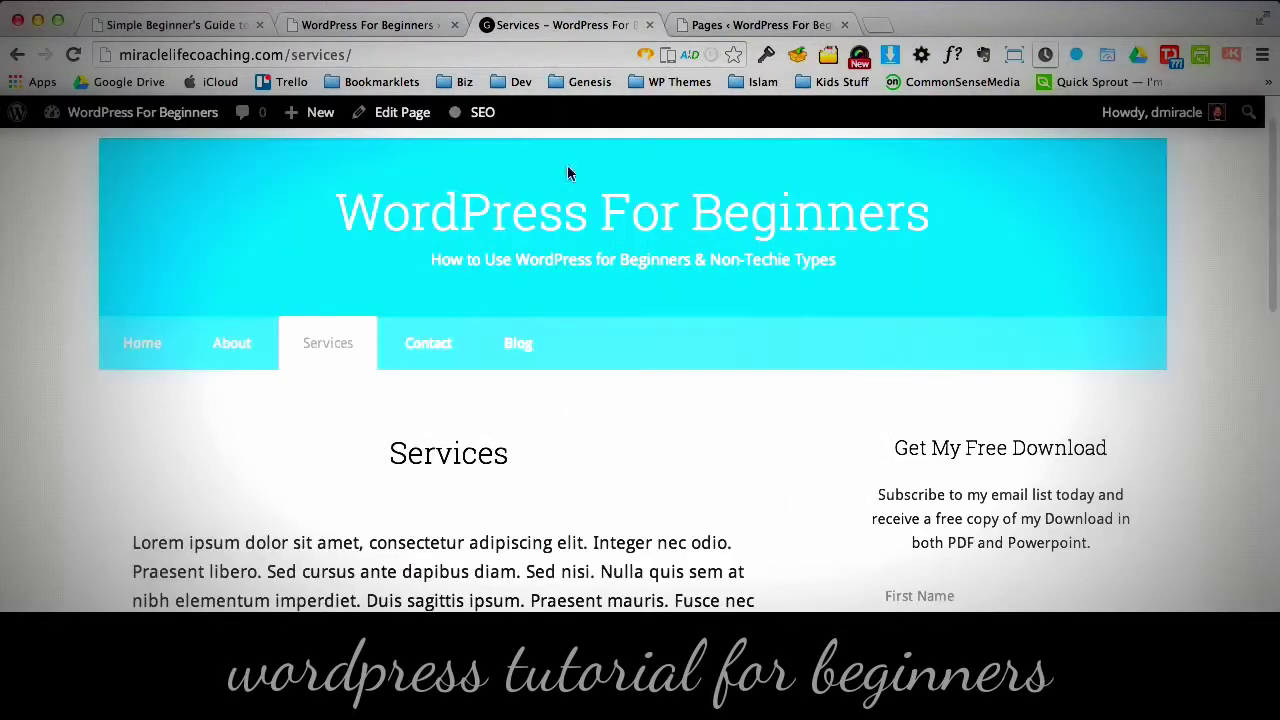
pyautogui.click(142, 345)
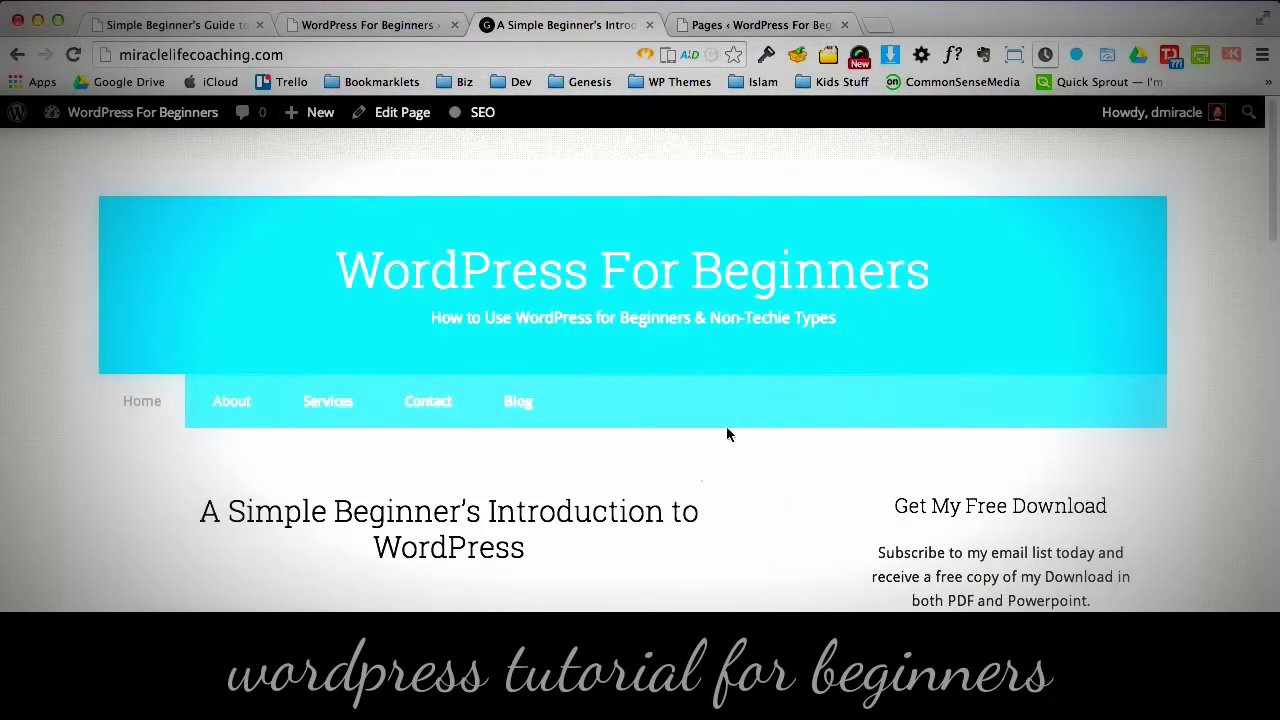
pyautogui.click(322, 429)
# - Go back to the admin pages list and open the Services page for editing
pyautogui.click(760, 25)
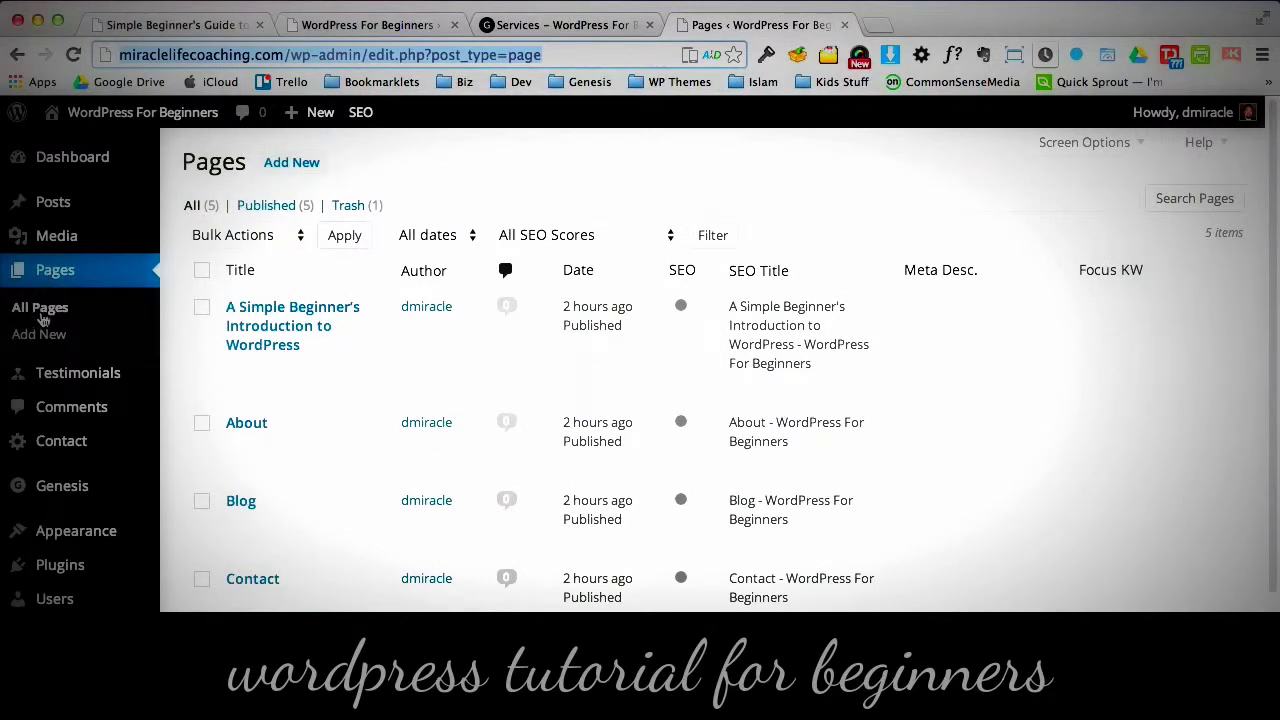
pyautogui.moveTo(230, 457)
pyautogui.write('miraclelifecoaching.com/wp-admin/post.php?post=43&action=edit')
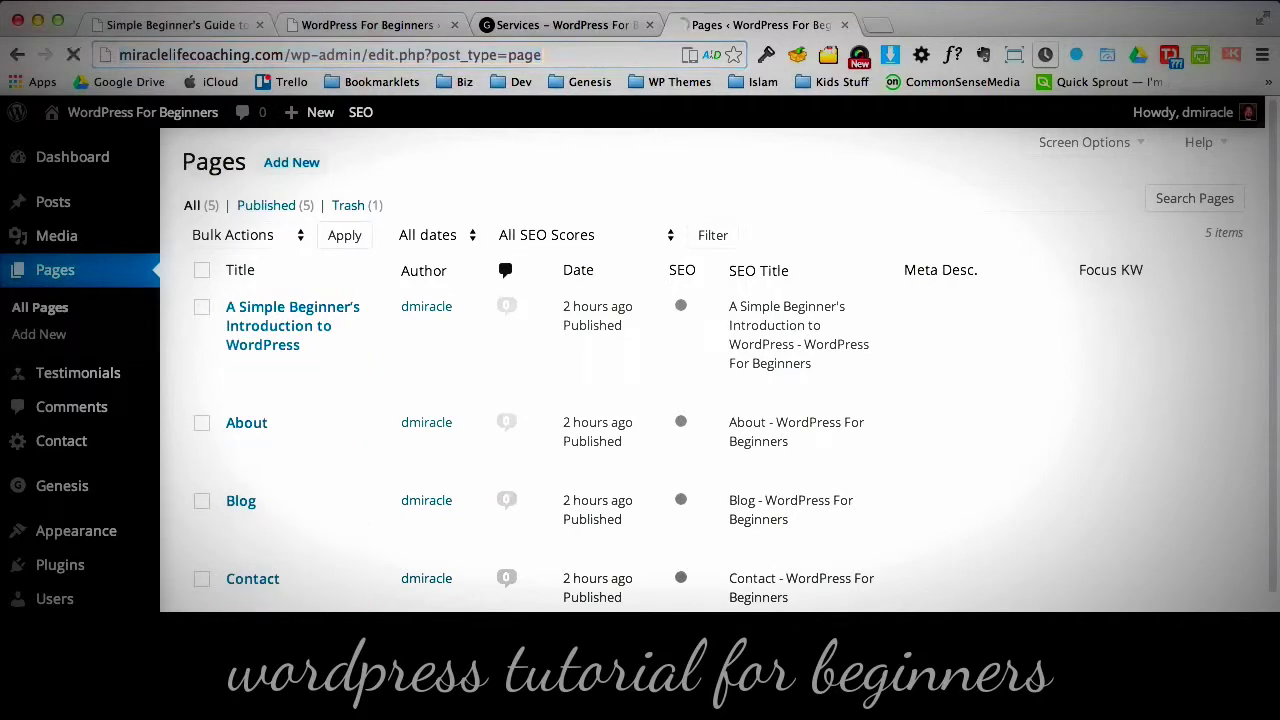
pyautogui.press('Return')
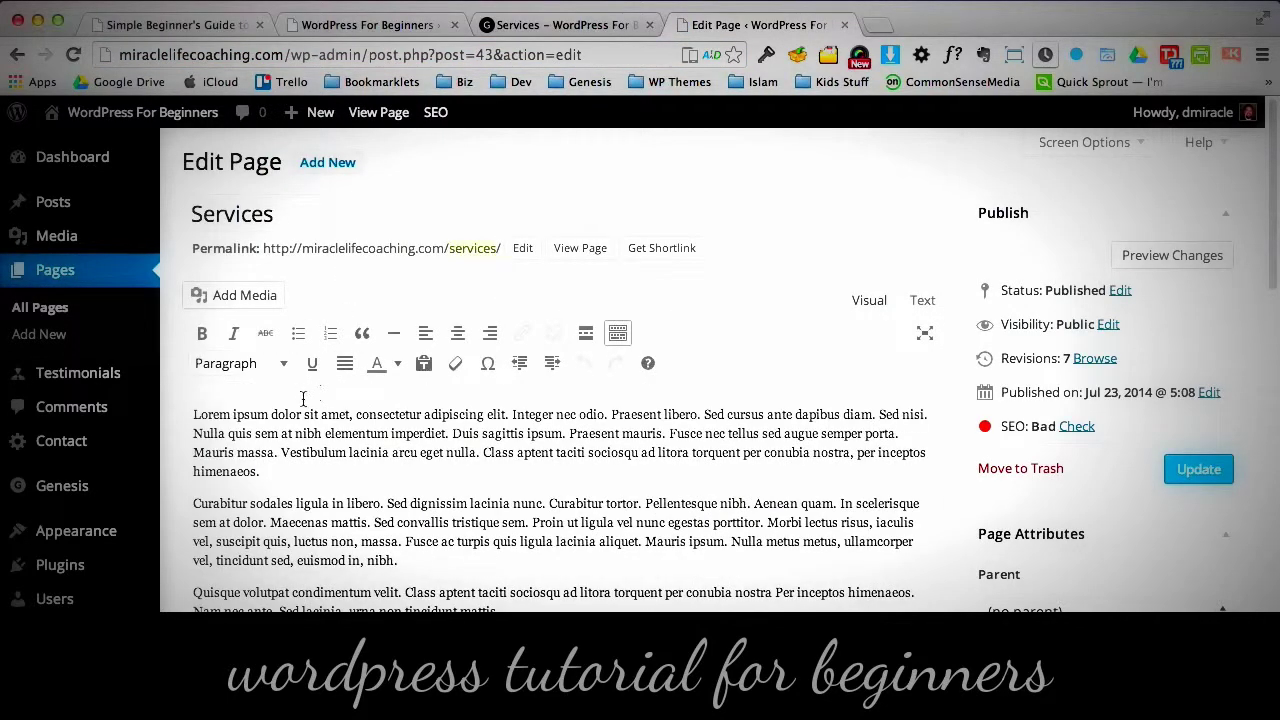
# - Make "Lorem ipsum dolor sit amet, consectetur adipiscing elit" bold and "Duis sagittis ipsum. Praesent mauris." italic in the first paragraph
pyautogui.moveTo(1258, 238); pyautogui.dragTo(1268, 263)
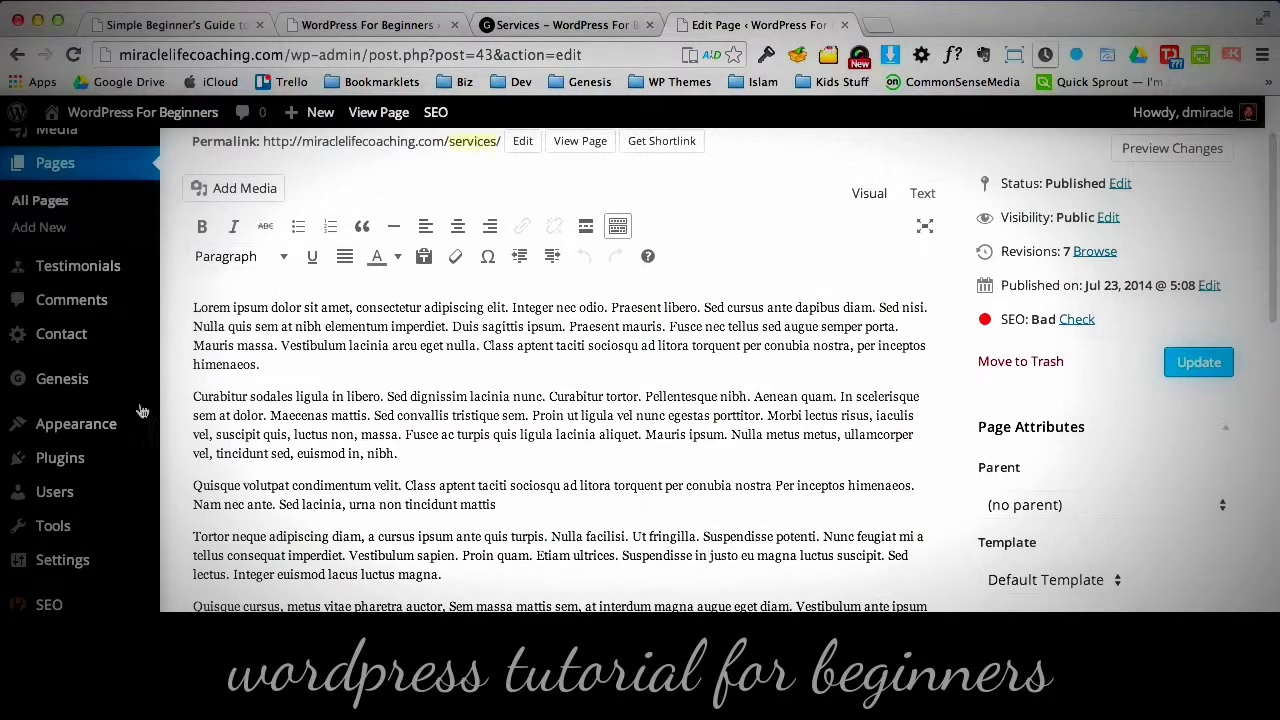
pyautogui.moveTo(193, 305); pyautogui.dragTo(507, 312)
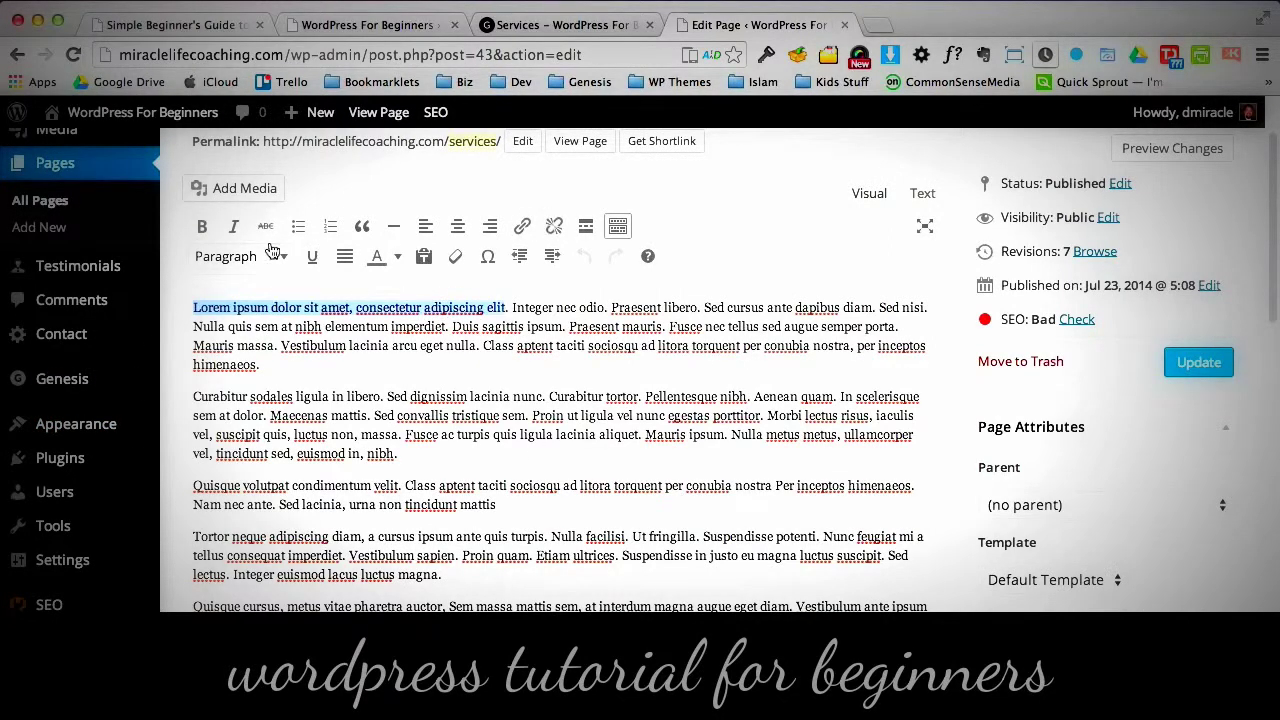
pyautogui.click(202, 226)
pyautogui.click(592, 397)
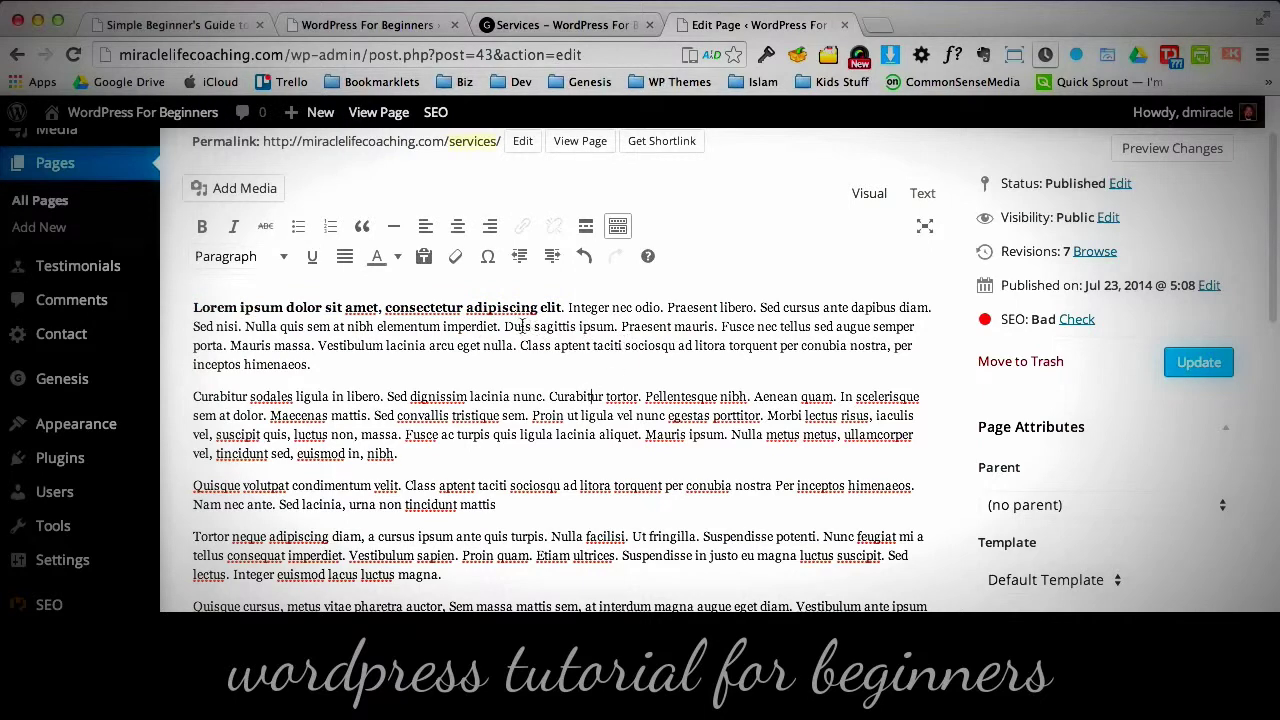
pyautogui.moveTo(505, 326); pyautogui.dragTo(721, 326)
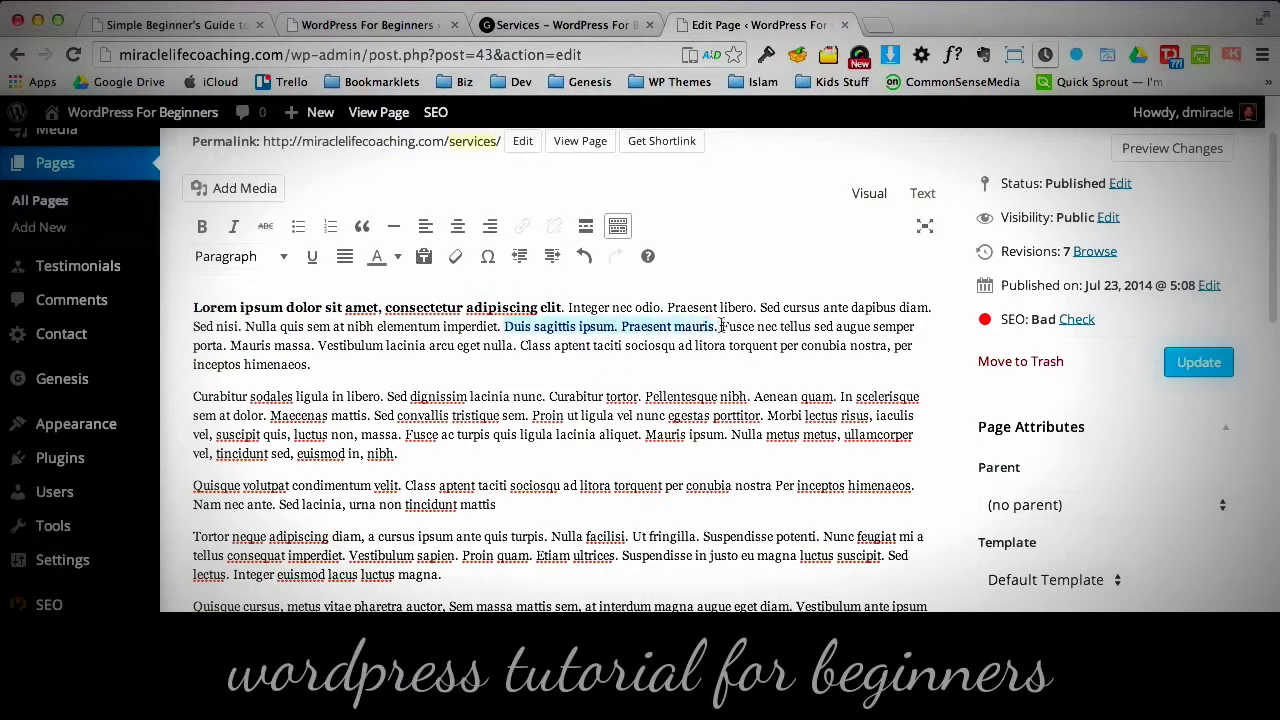
pyautogui.click(233, 226)
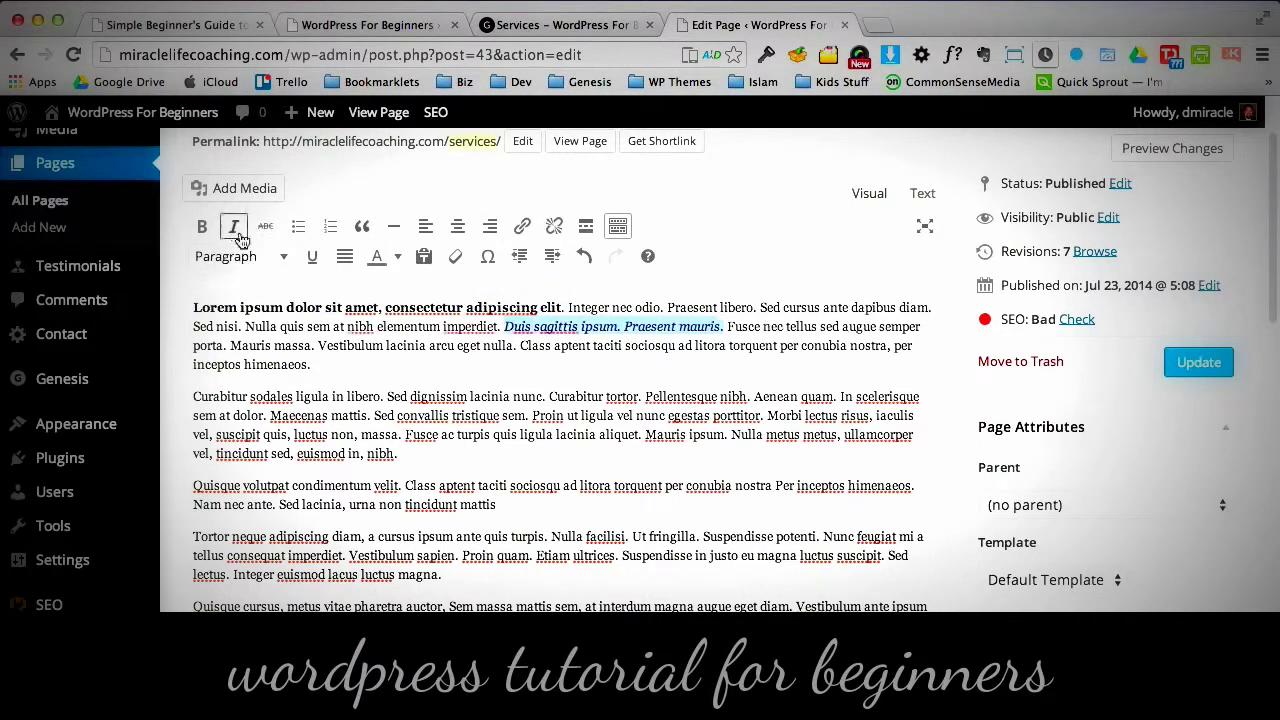
# - Make the first paragraph's last sentence, starting "Class aptent taciti", bold and italic, and update the page
pyautogui.moveTo(521, 346); pyautogui.dragTo(912, 361)
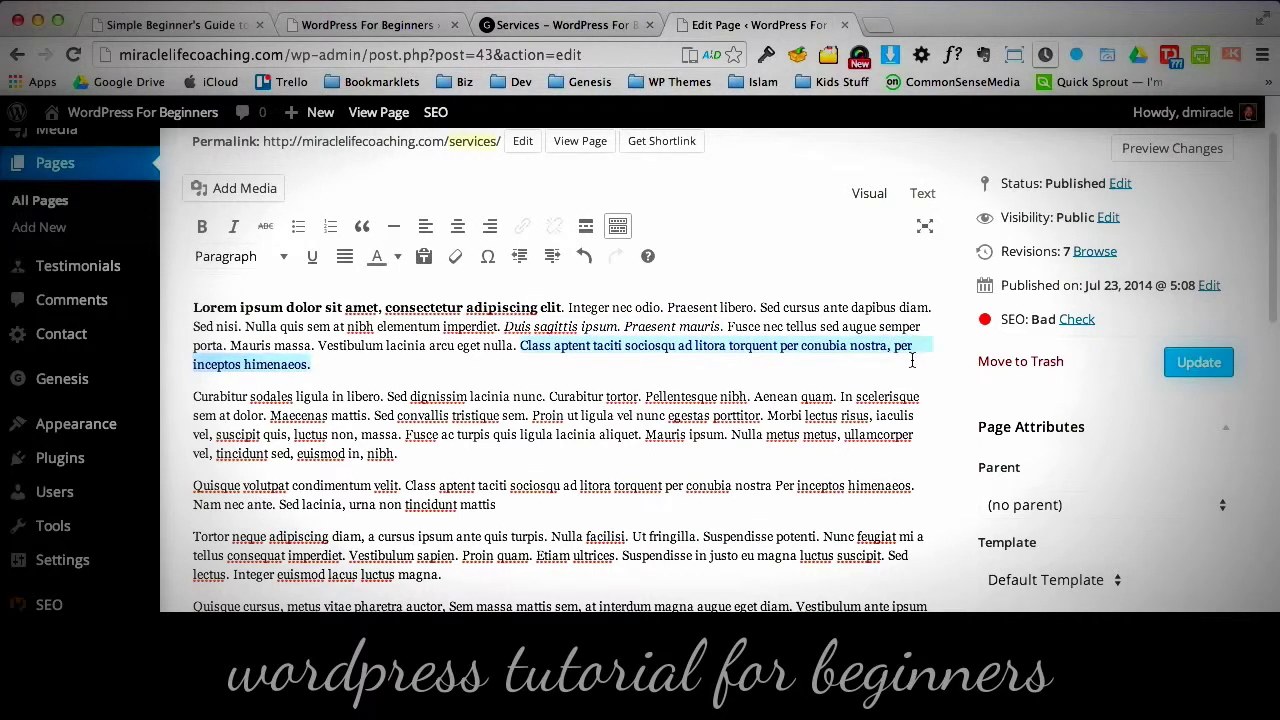
pyautogui.click(202, 226)
pyautogui.click(233, 226)
pyautogui.click(508, 372)
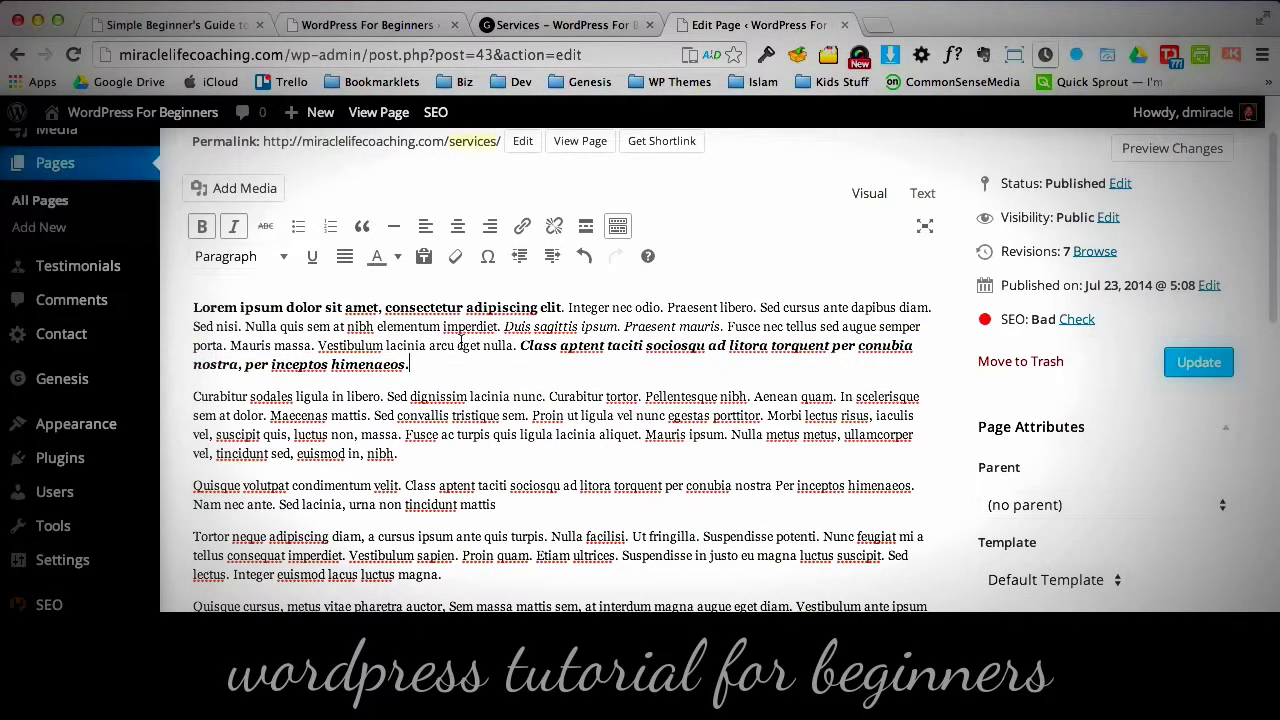
pyautogui.click(1172, 356)
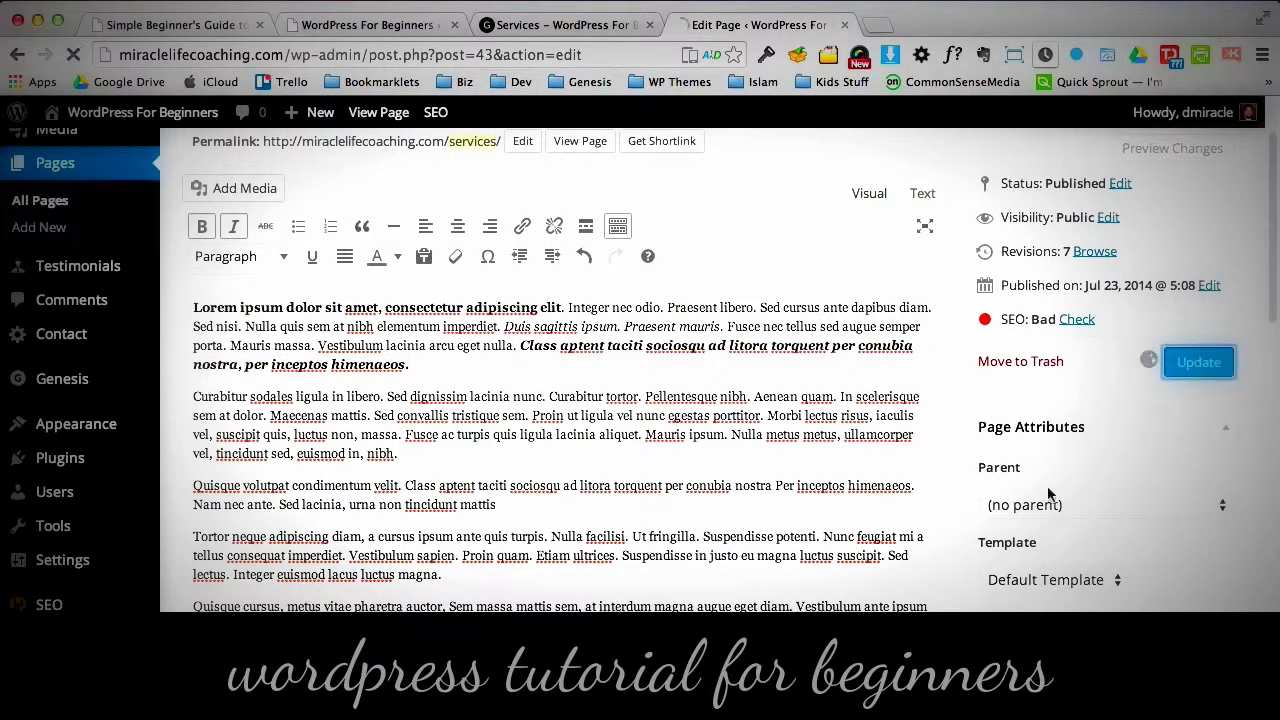
# - Reload the live Services page and highlight its bold, italic and bold-italic passages
pyautogui.click(565, 24)
pyautogui.scroll(-5, 1175, 229)
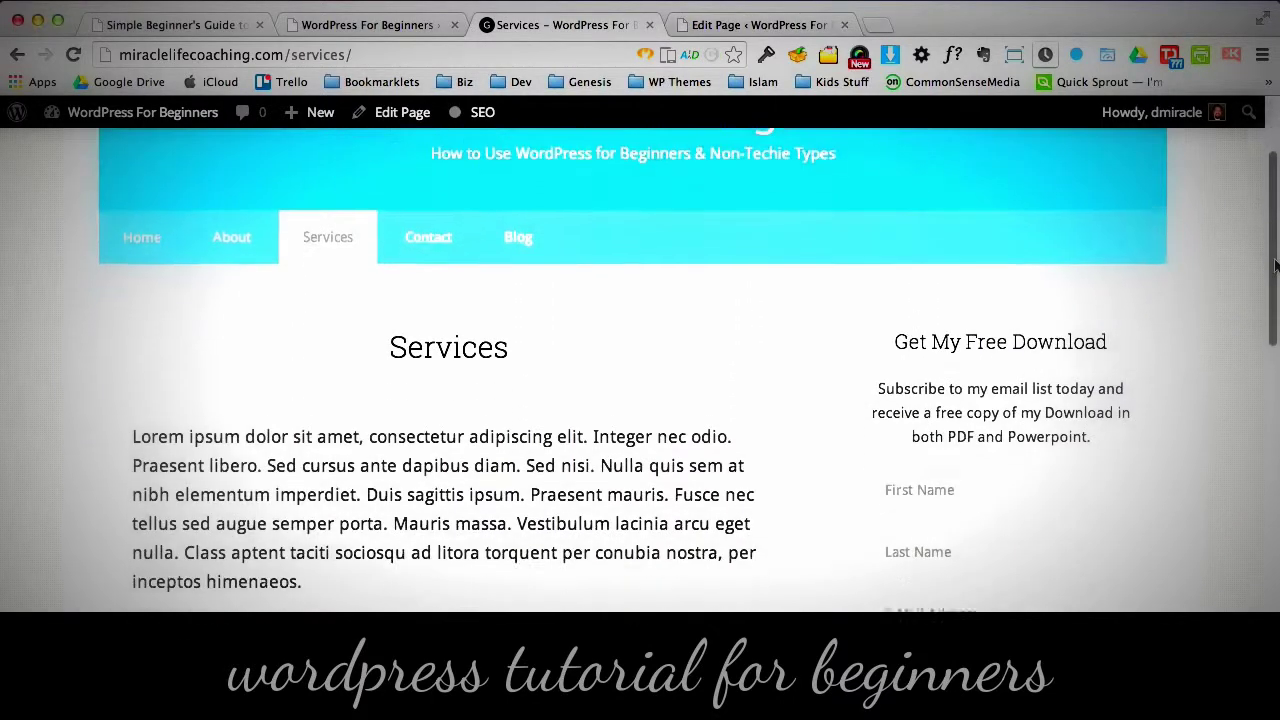
pyautogui.click(73, 55)
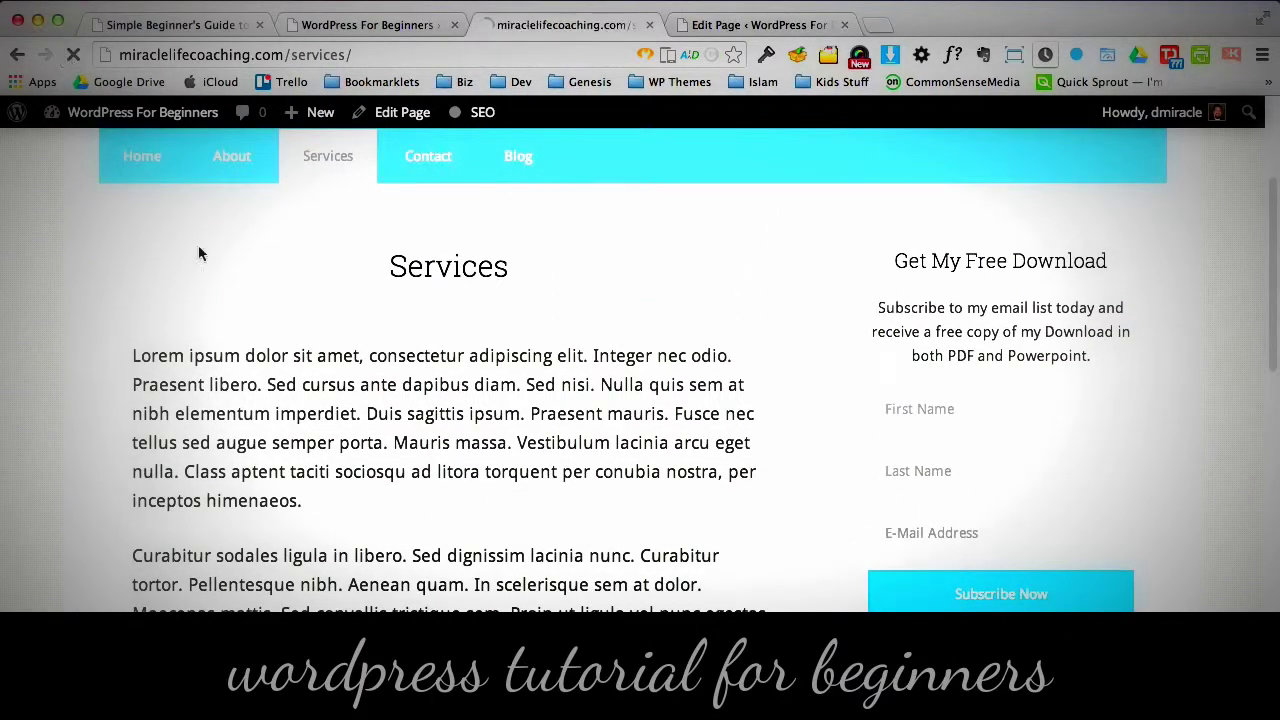
pyautogui.moveTo(157, 356); pyautogui.dragTo(368, 355)
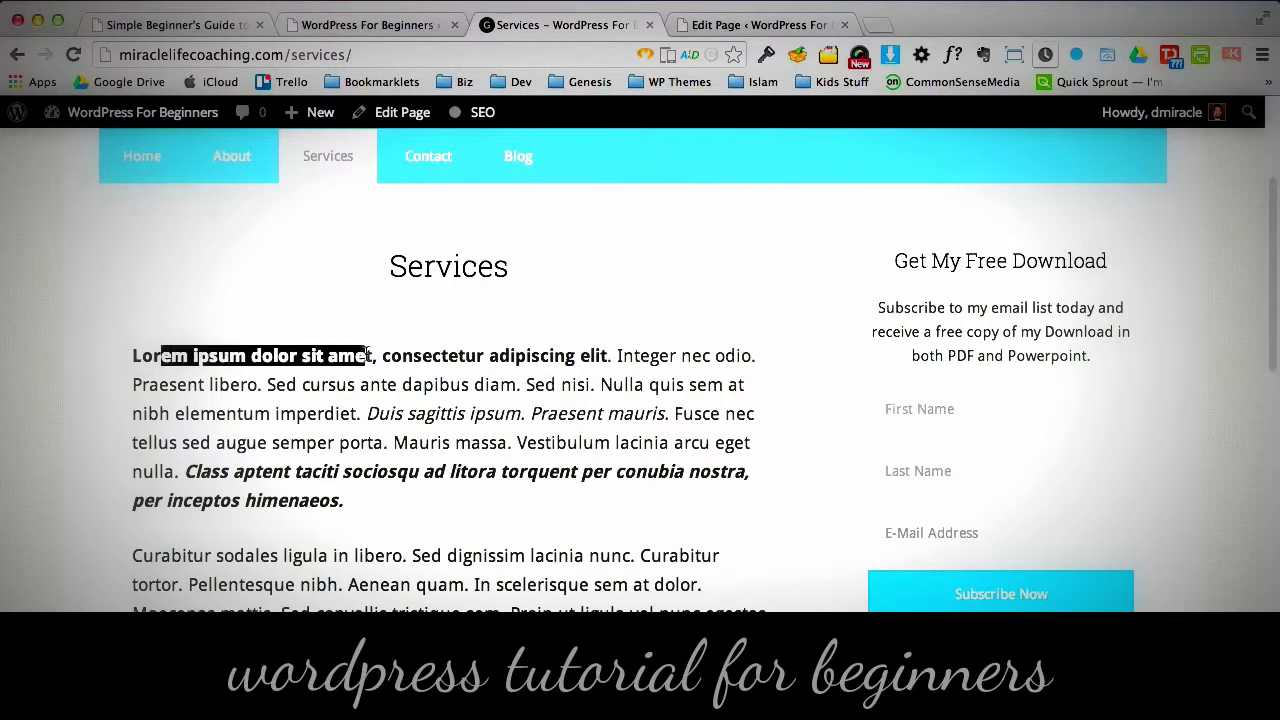
pyautogui.moveTo(369, 413); pyautogui.dragTo(634, 415)
pyautogui.moveTo(233, 472); pyautogui.dragTo(392, 512)
pyautogui.click(393, 510)
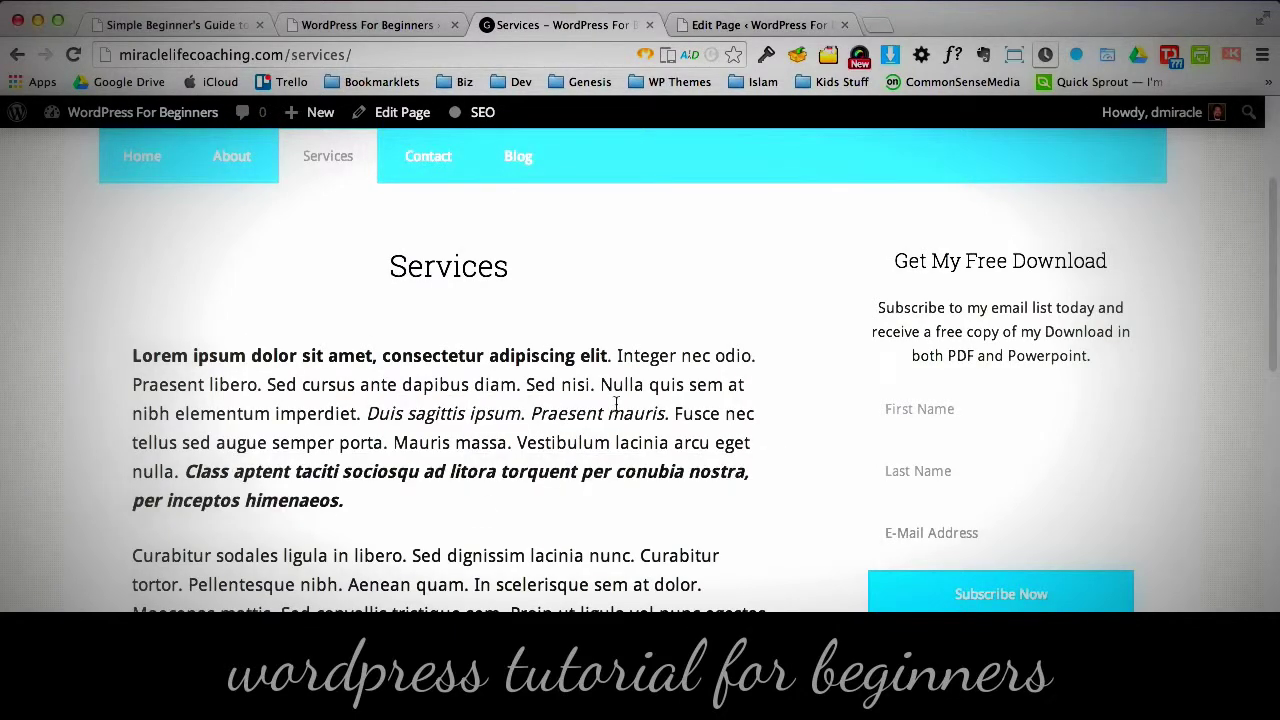
# - Compare the Services page in the editor with the live site, viewing the home page and returning to Services
pyautogui.click(727, 30)
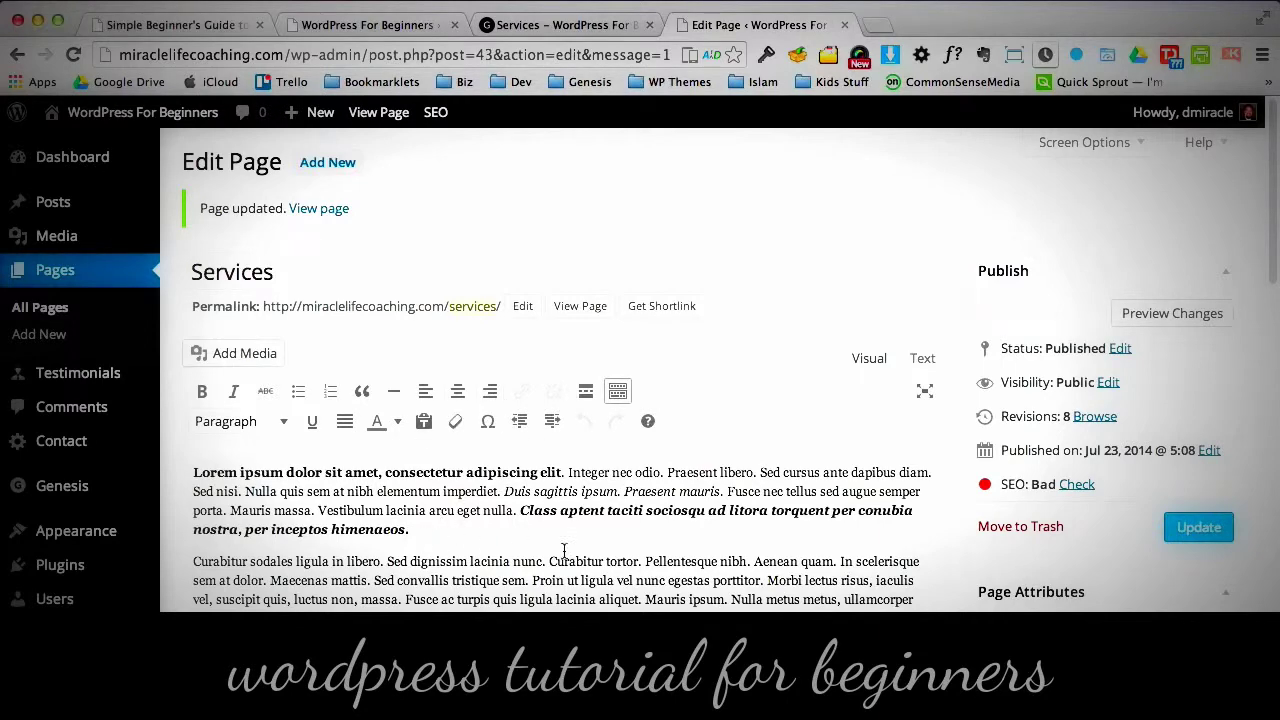
pyautogui.click(567, 32)
pyautogui.click(139, 158)
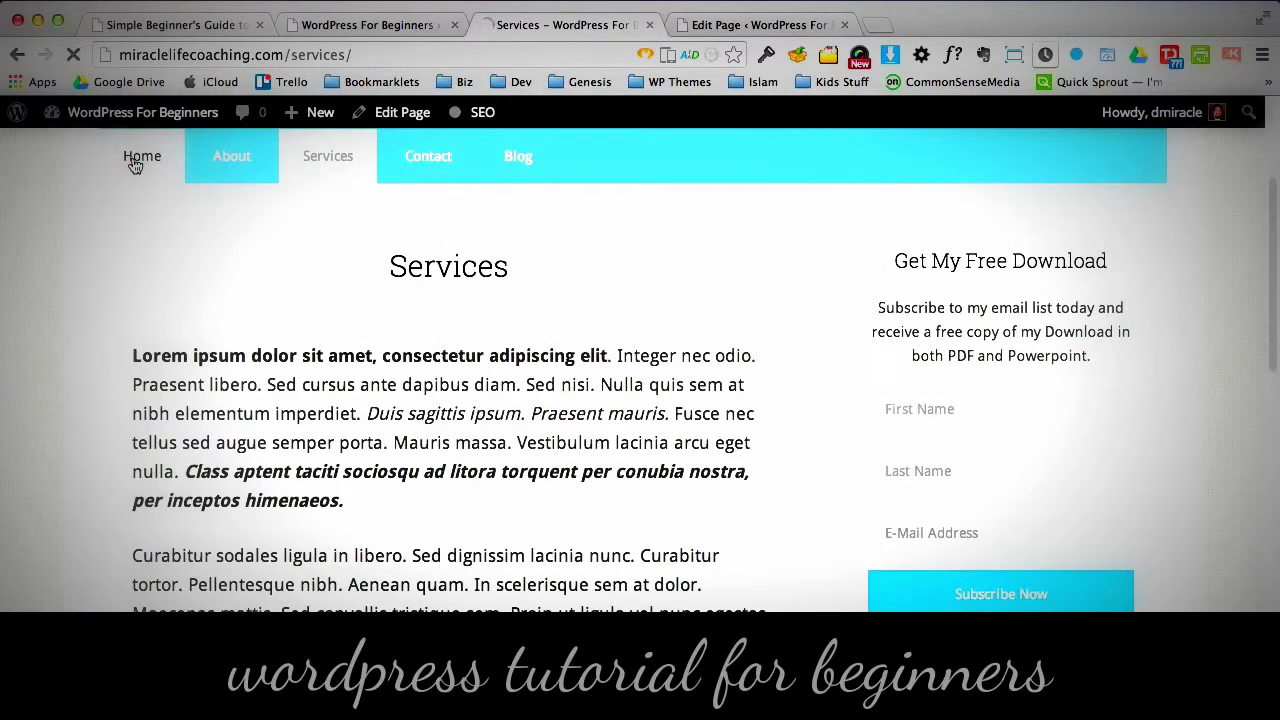
pyautogui.click(328, 401)
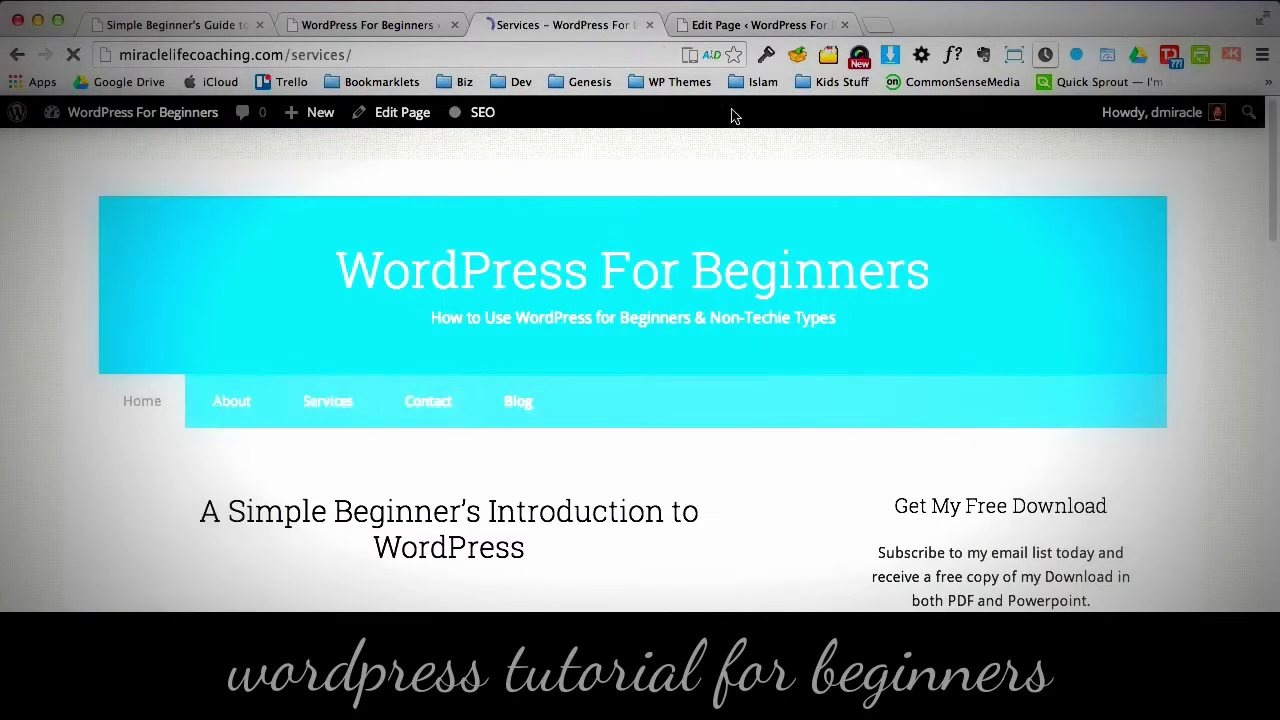
# - In the Services page editor, split "Curabitur sodales ligula in libero." into its own paragraph and format it as Heading 2
pyautogui.click(760, 24)
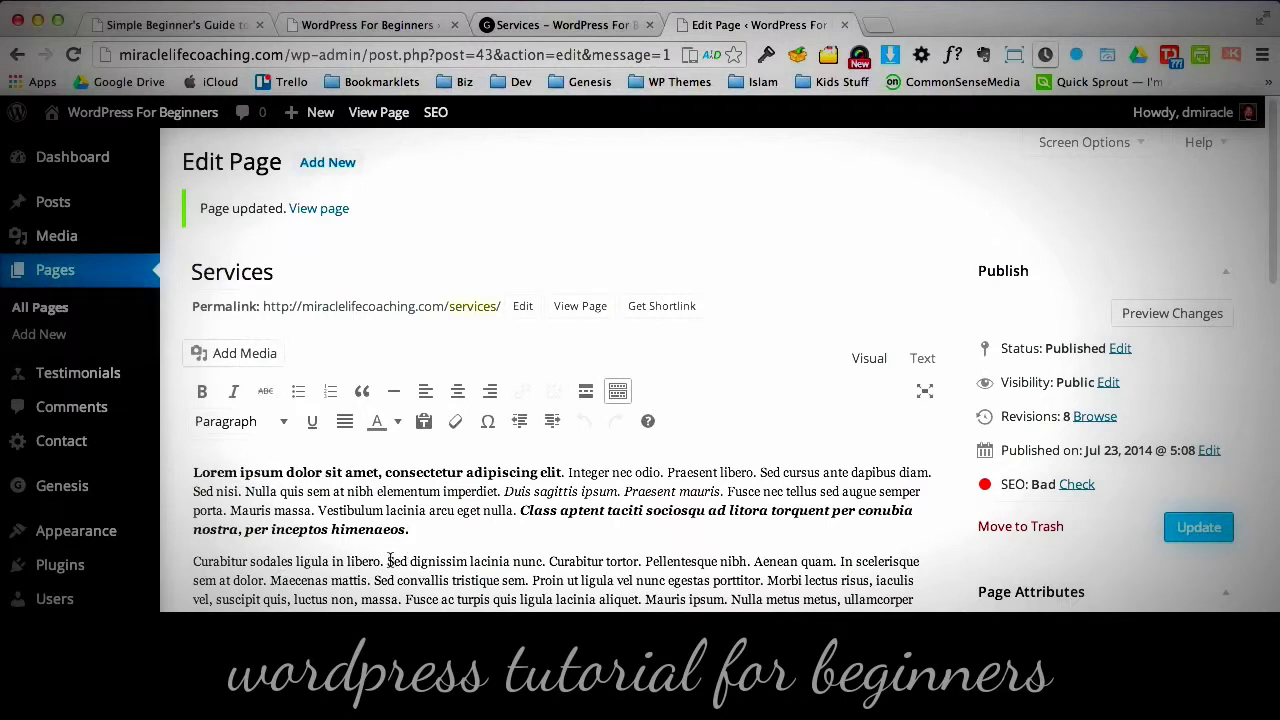
pyautogui.click(388, 561)
pyautogui.press('Return')
pyautogui.moveTo(386, 561); pyautogui.dragTo(193, 561)
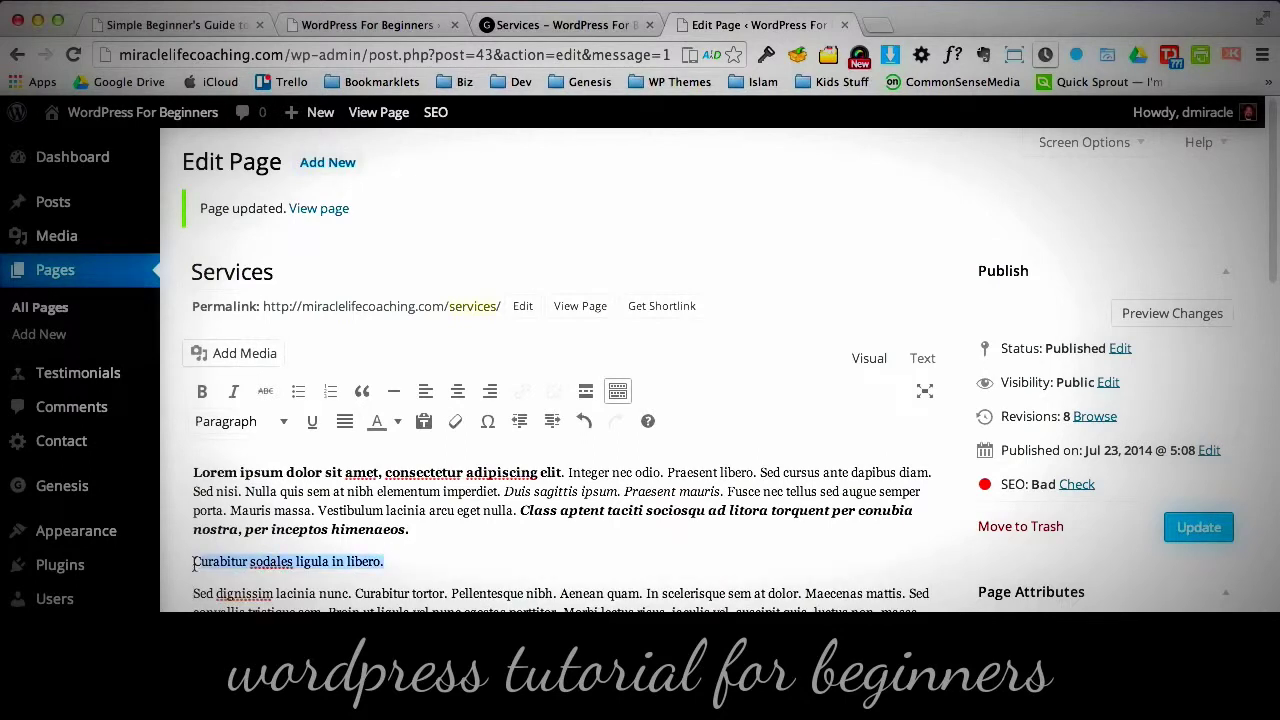
pyautogui.click(282, 421)
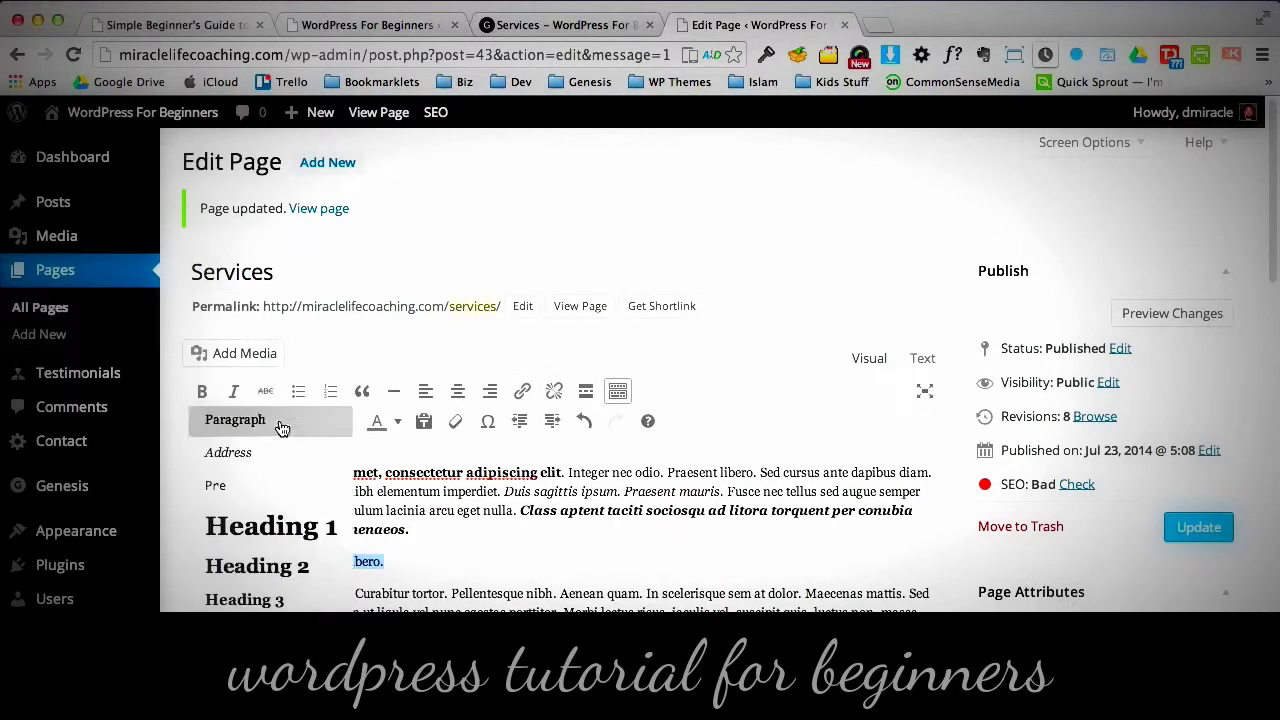
pyautogui.click(238, 580)
pyautogui.click(596, 560)
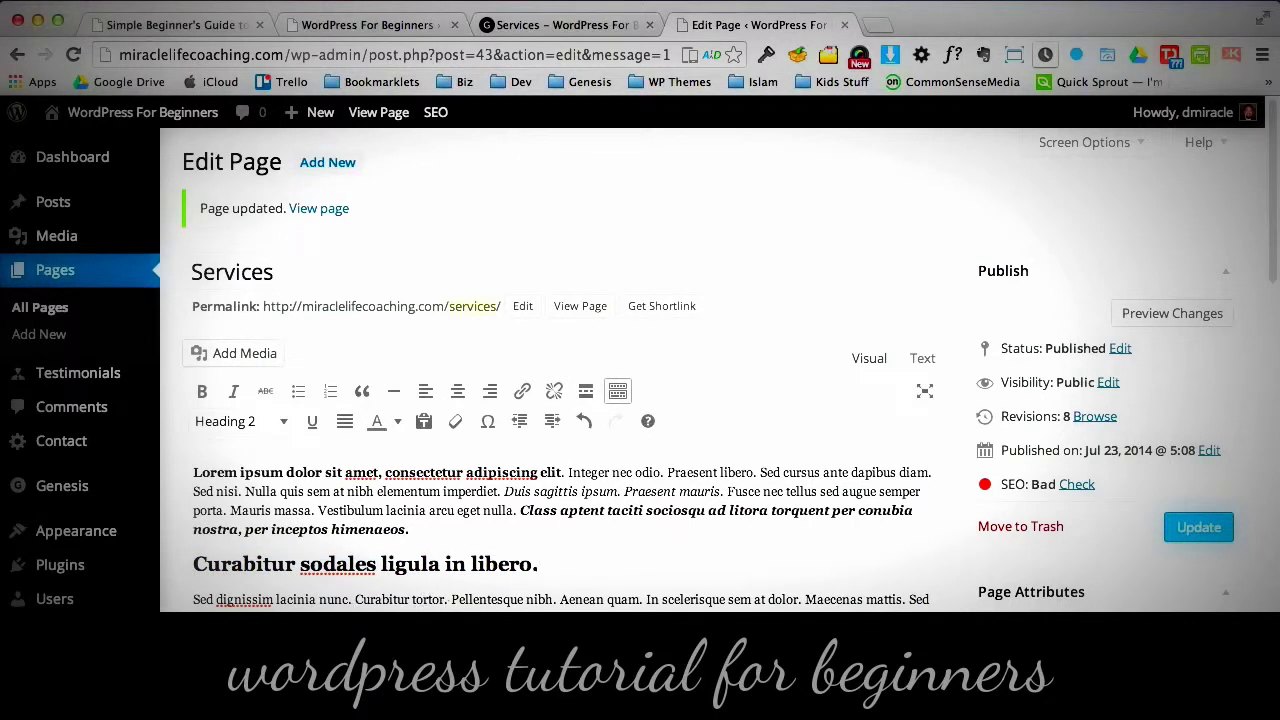
# - Turn the text after "egestas porttitor." under the Curabitur heading into a four-item bulleted list starting with "Morbi lectus risus"
pyautogui.click(562, 604)
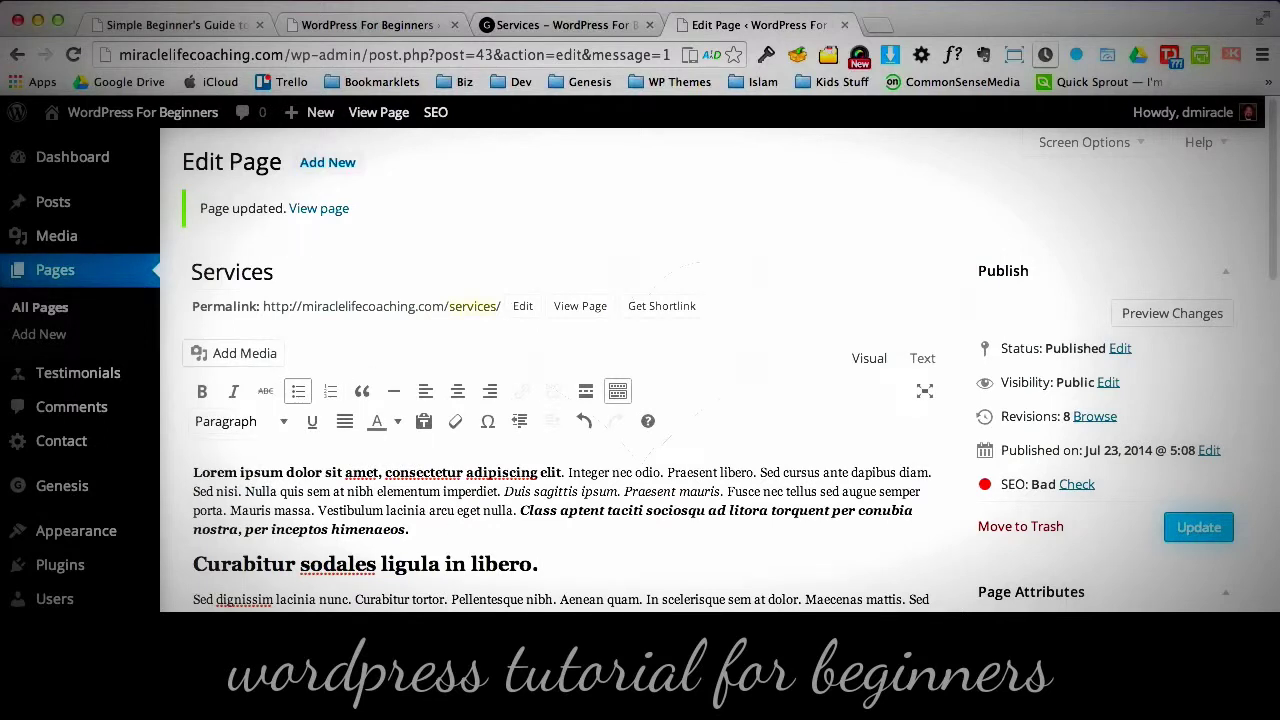
pyautogui.scroll(-1, 617, 370)
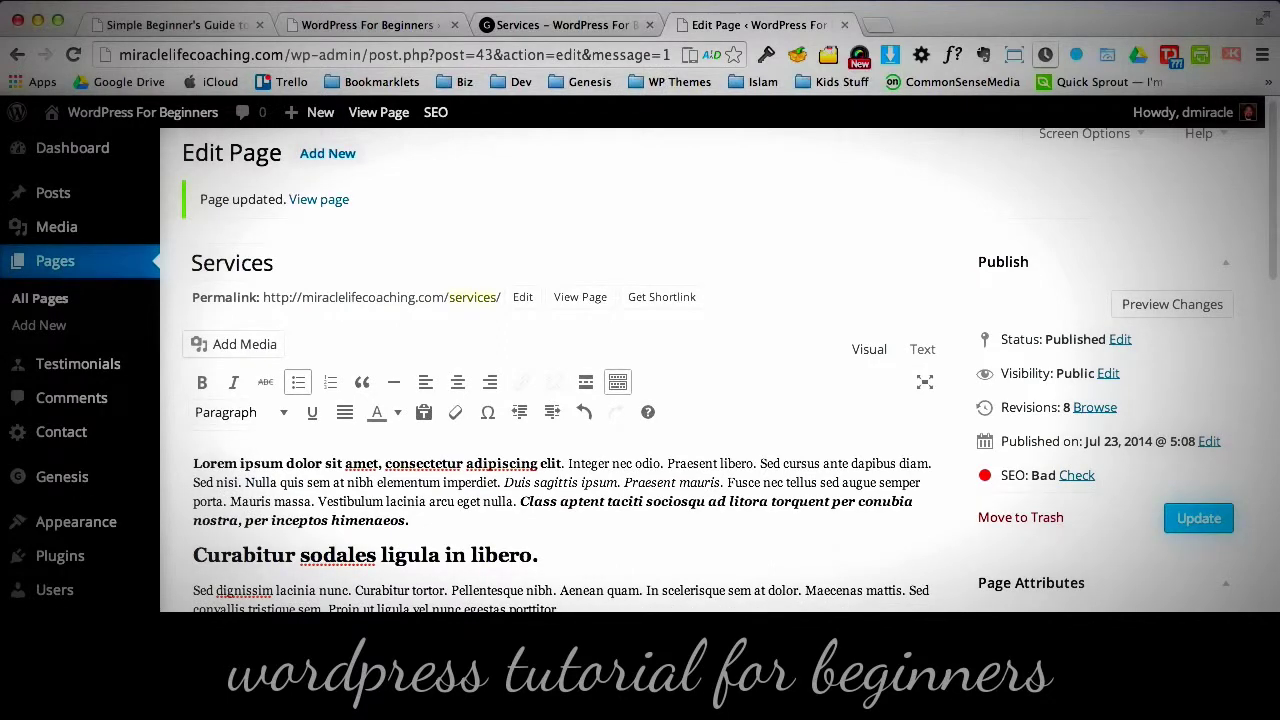
pyautogui.scroll(-1, 586, 593)
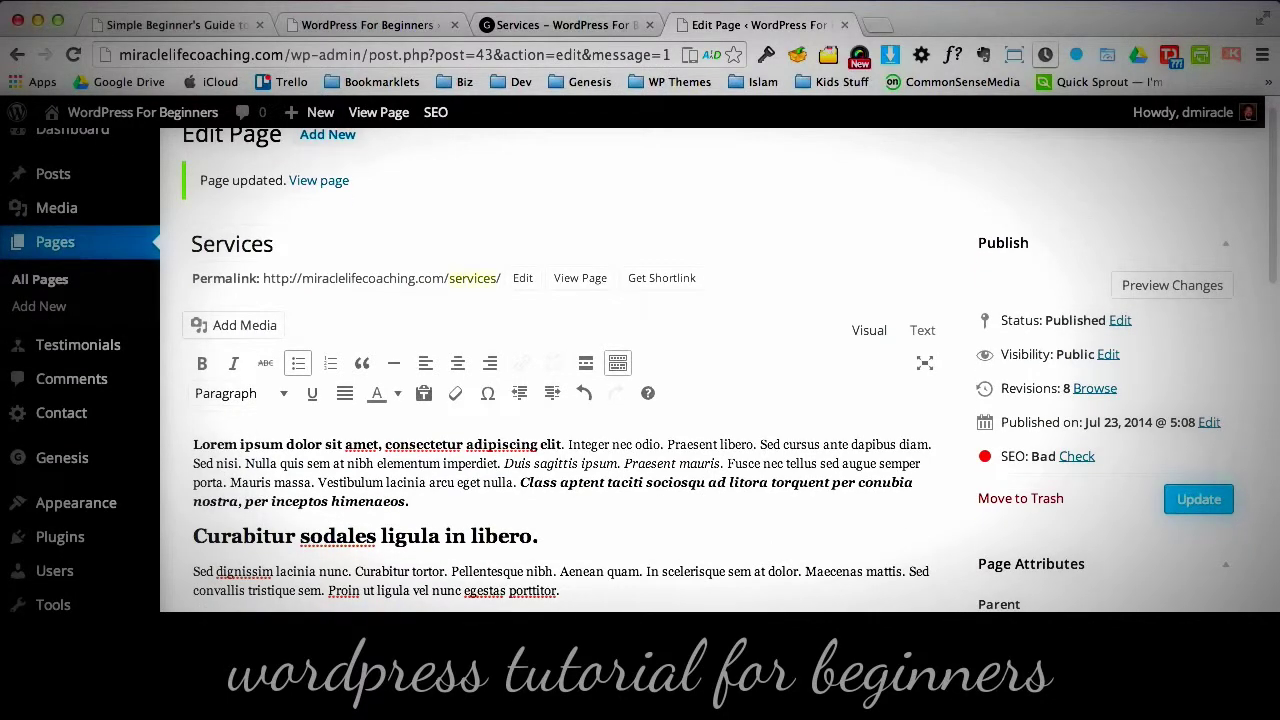
pyautogui.scroll(-10, 434, 487)
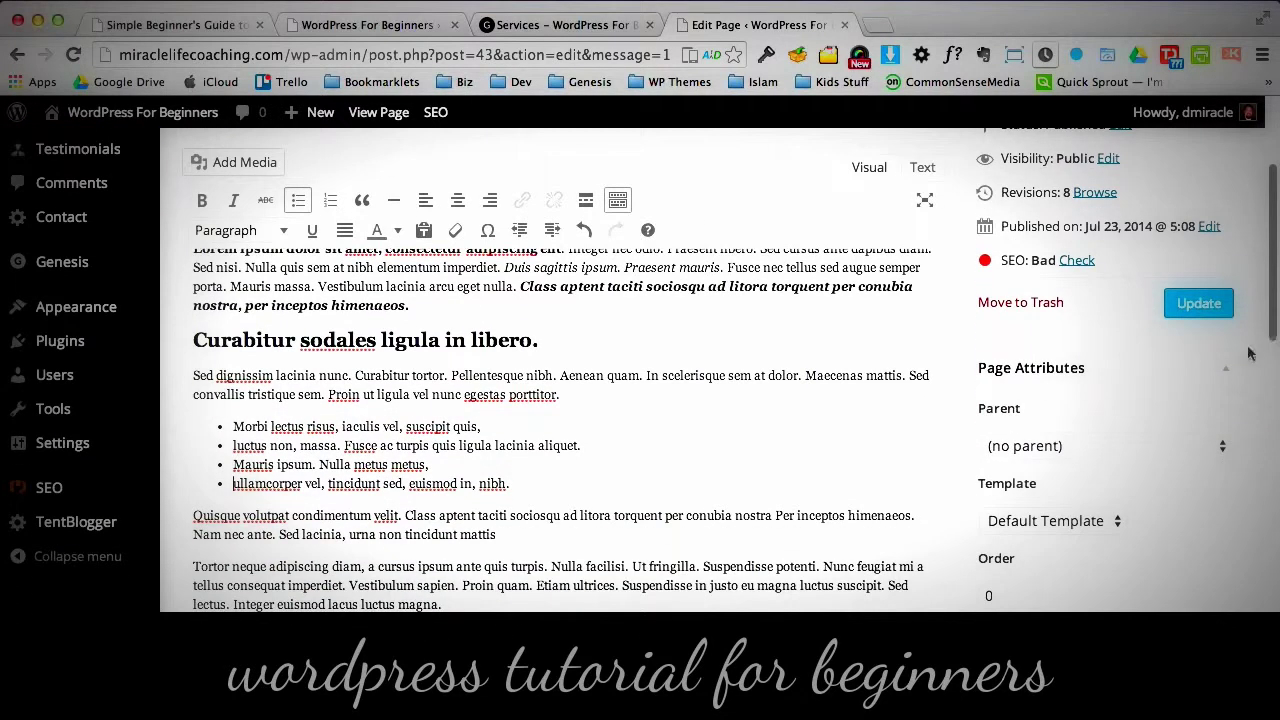
# - Make "Quisque volutpat condimentum velit." below the bulleted list bold and red, and update the page
pyautogui.moveTo(403, 515); pyautogui.dragTo(193, 517)
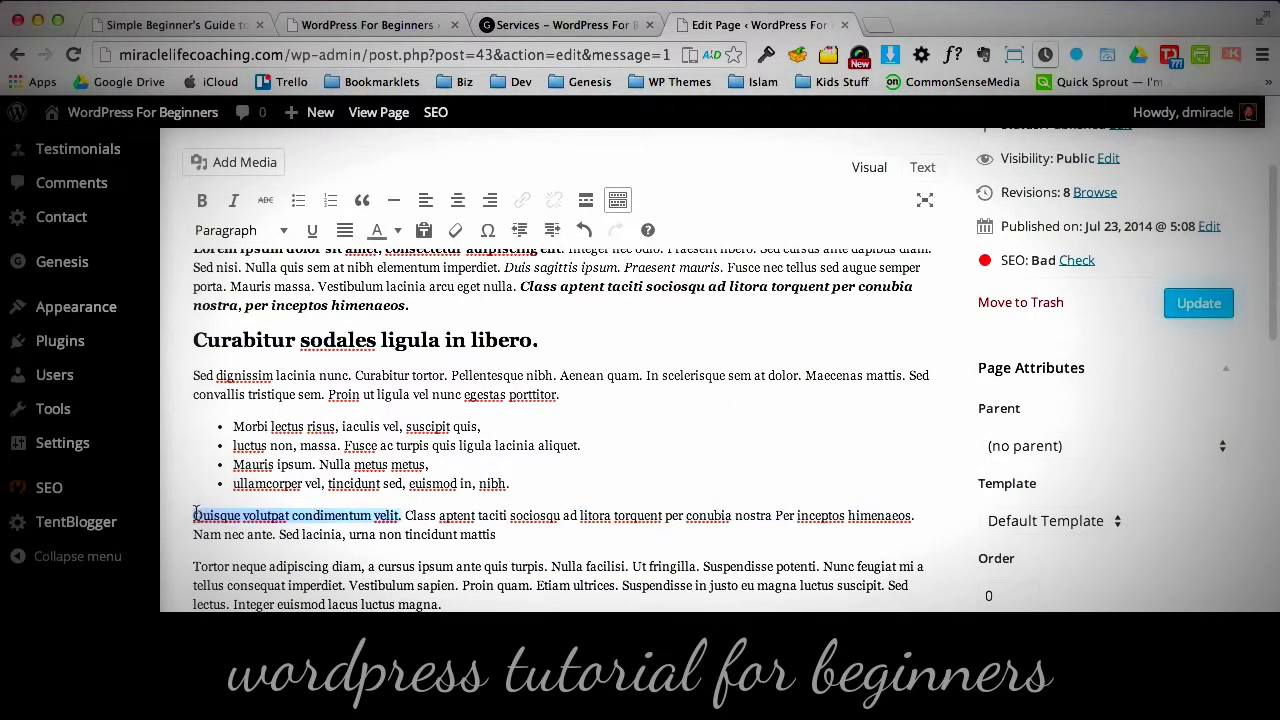
pyautogui.click(201, 200)
pyautogui.click(398, 232)
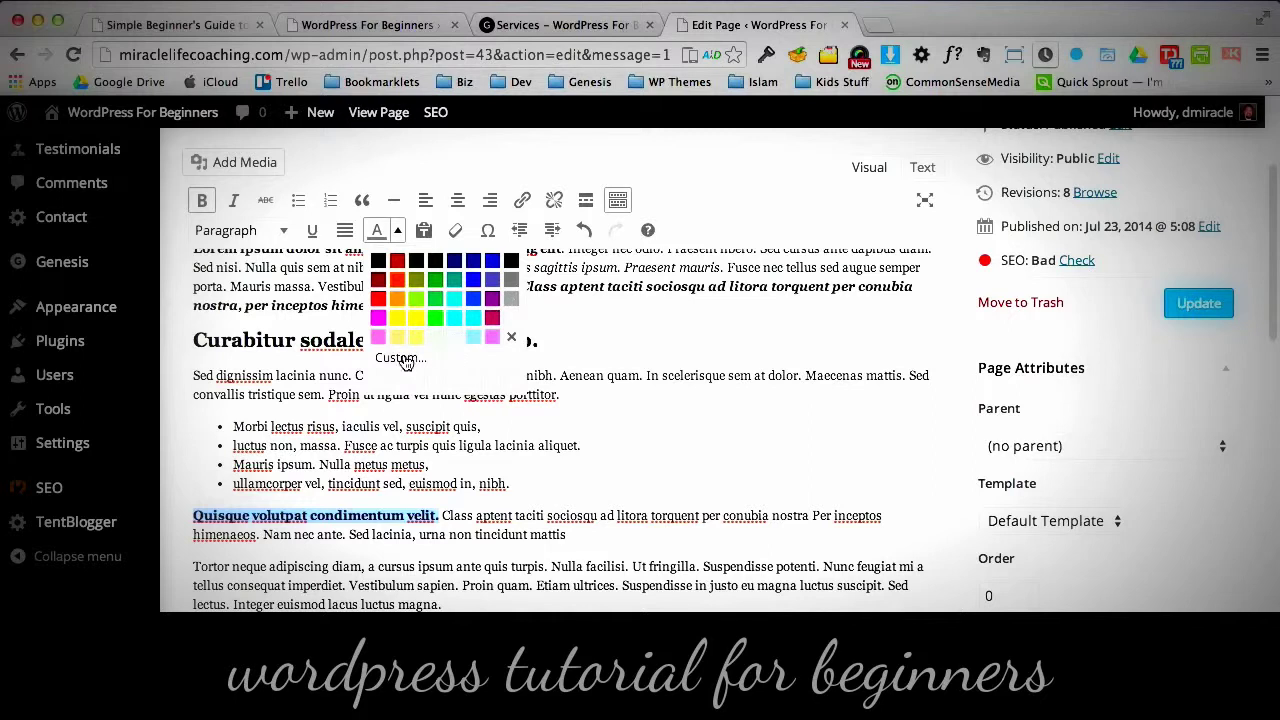
pyautogui.click(378, 298)
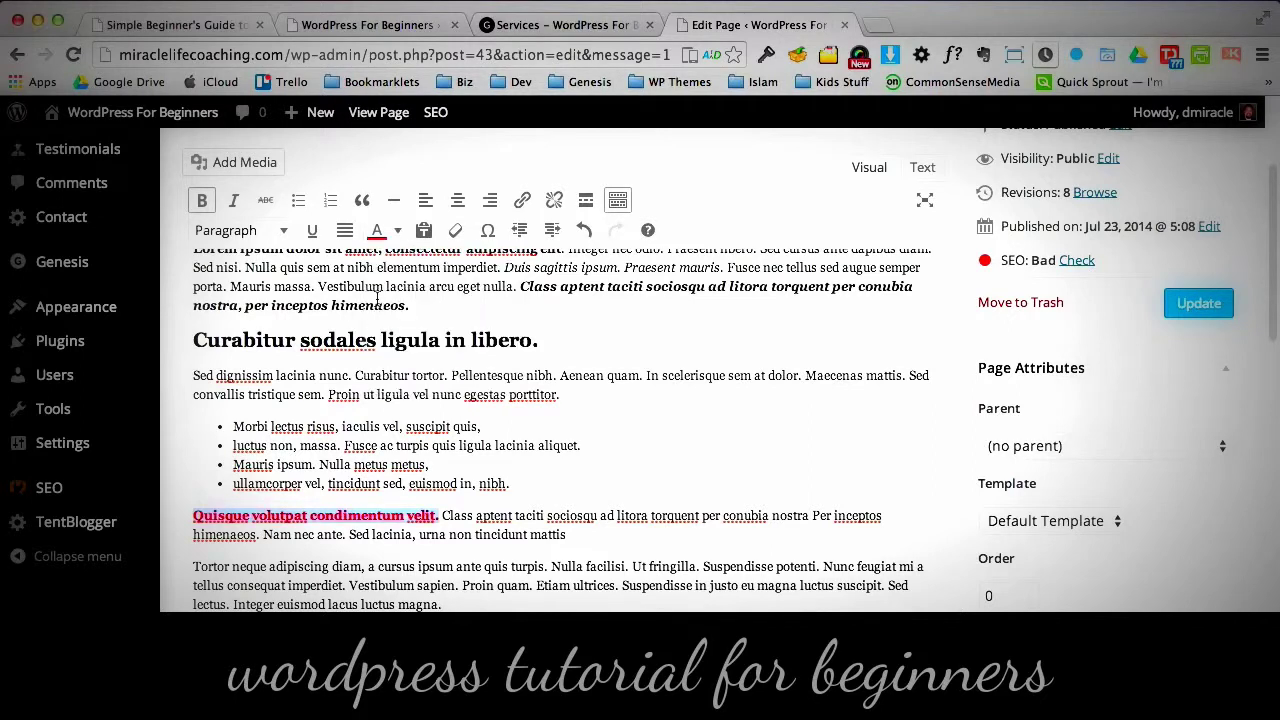
pyautogui.click(596, 446)
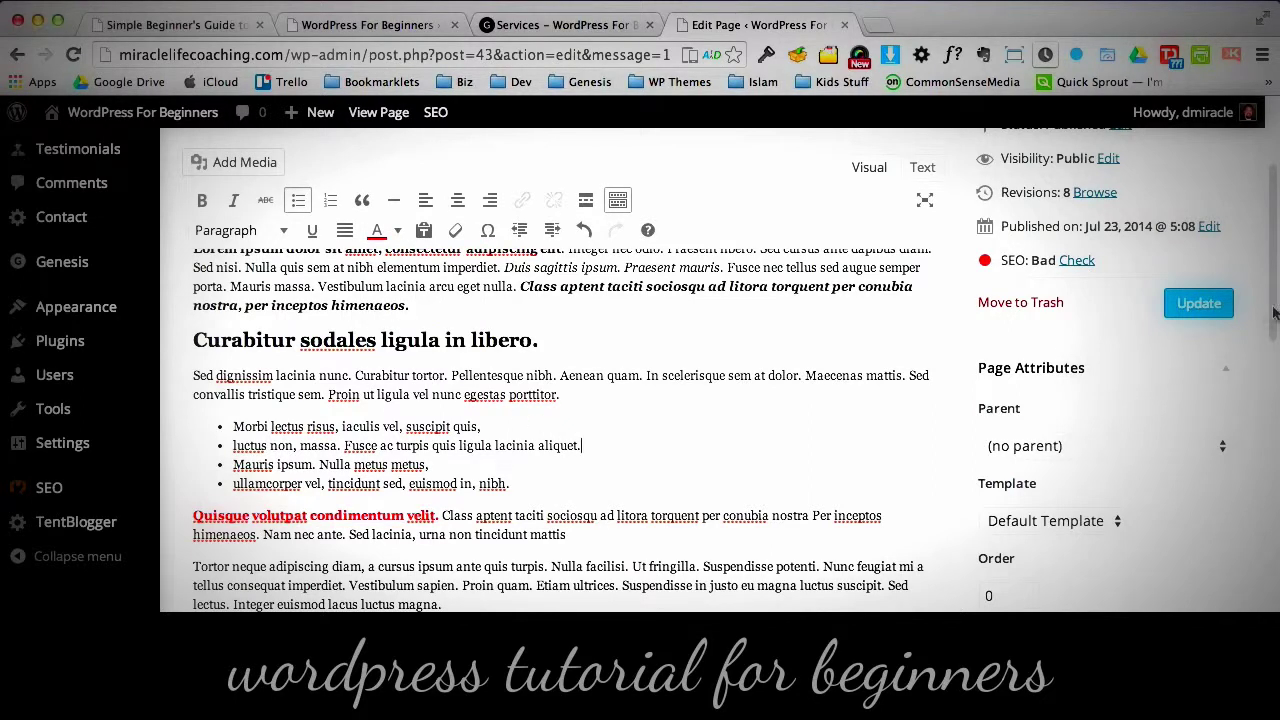
pyautogui.click(1205, 313)
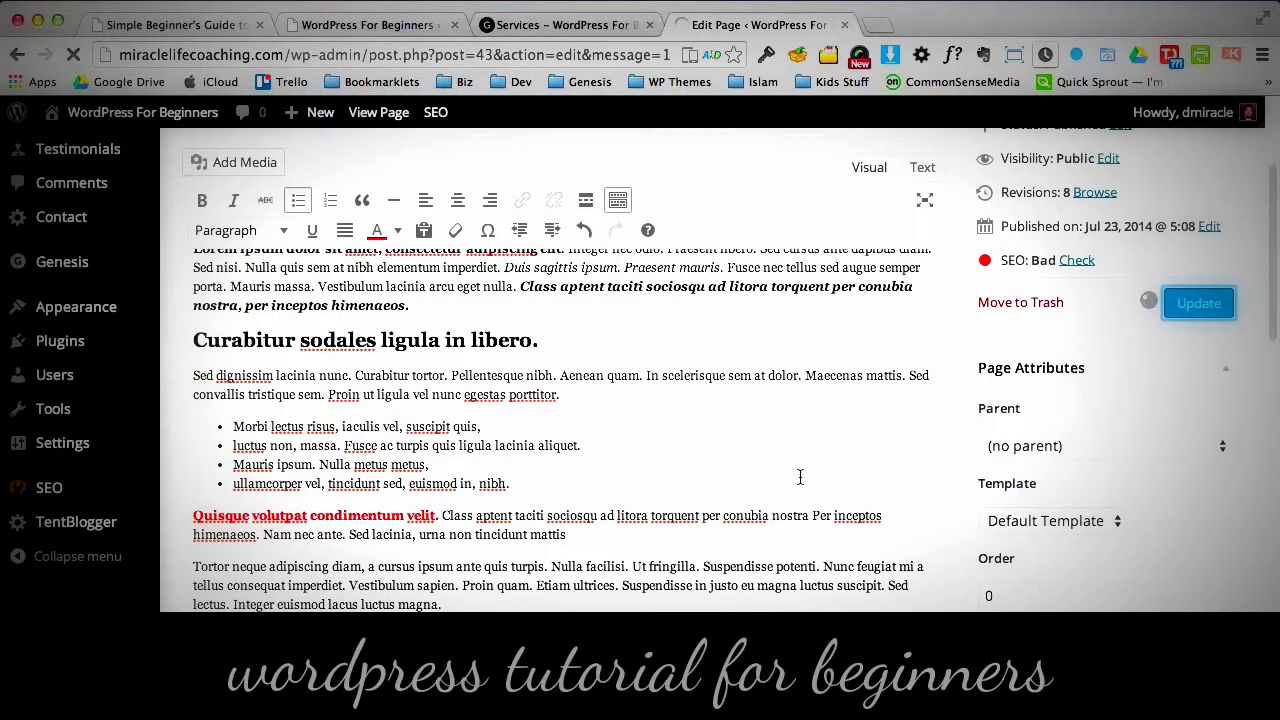
# - Reload the live Services page and examine the new Curabitur heading, the bulleted list and the bold red sentence
pyautogui.click(555, 26)
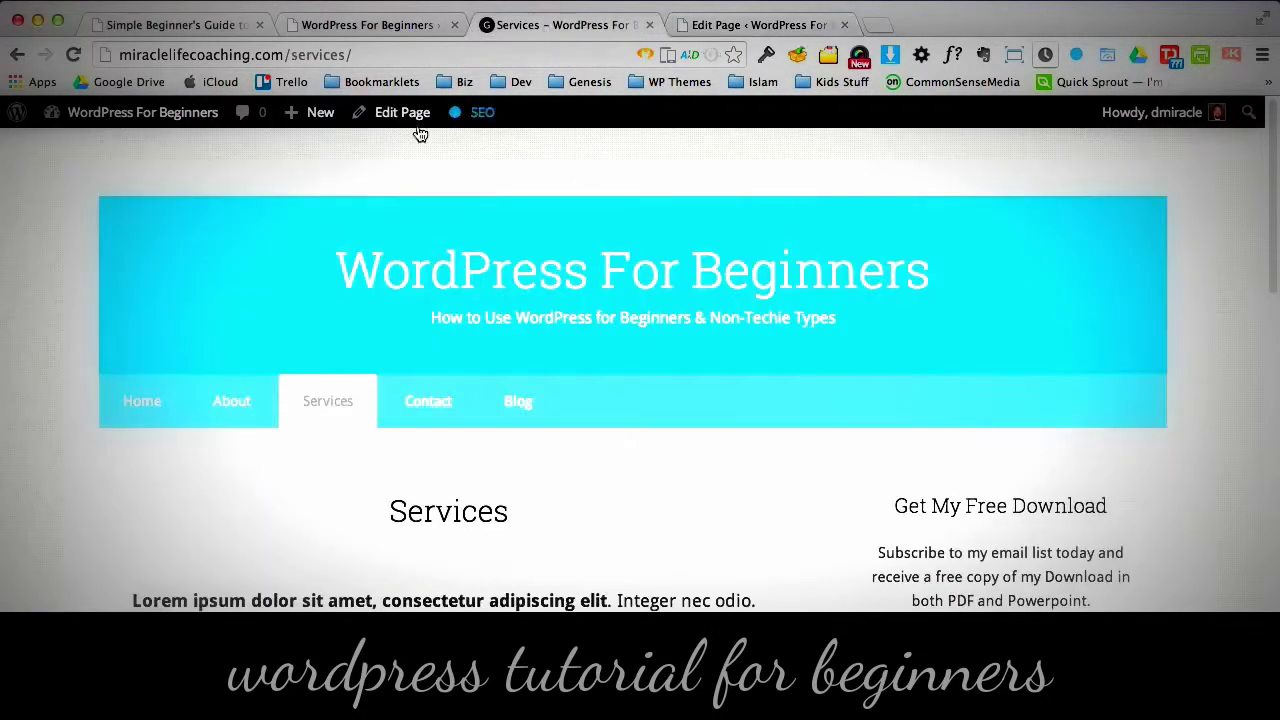
pyautogui.click(74, 54)
pyautogui.moveTo(1262, 224); pyautogui.dragTo(1276, 332)
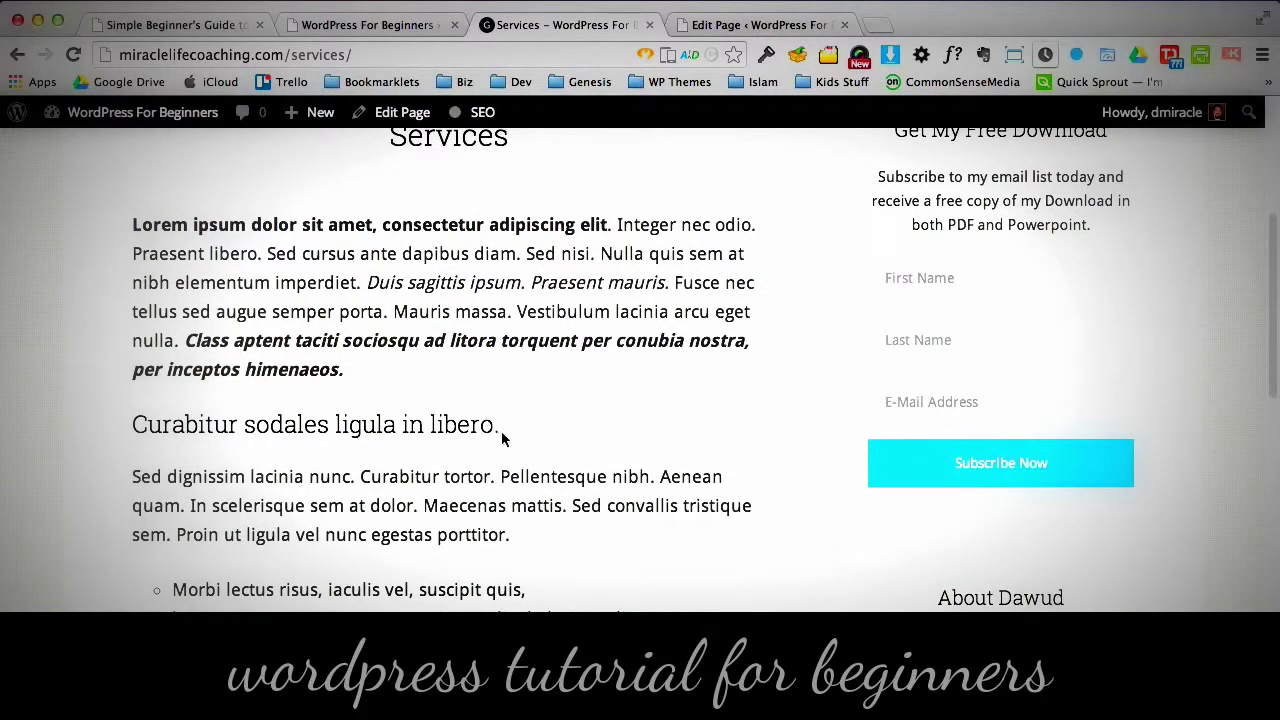
pyautogui.moveTo(503, 438); pyautogui.dragTo(127, 436)
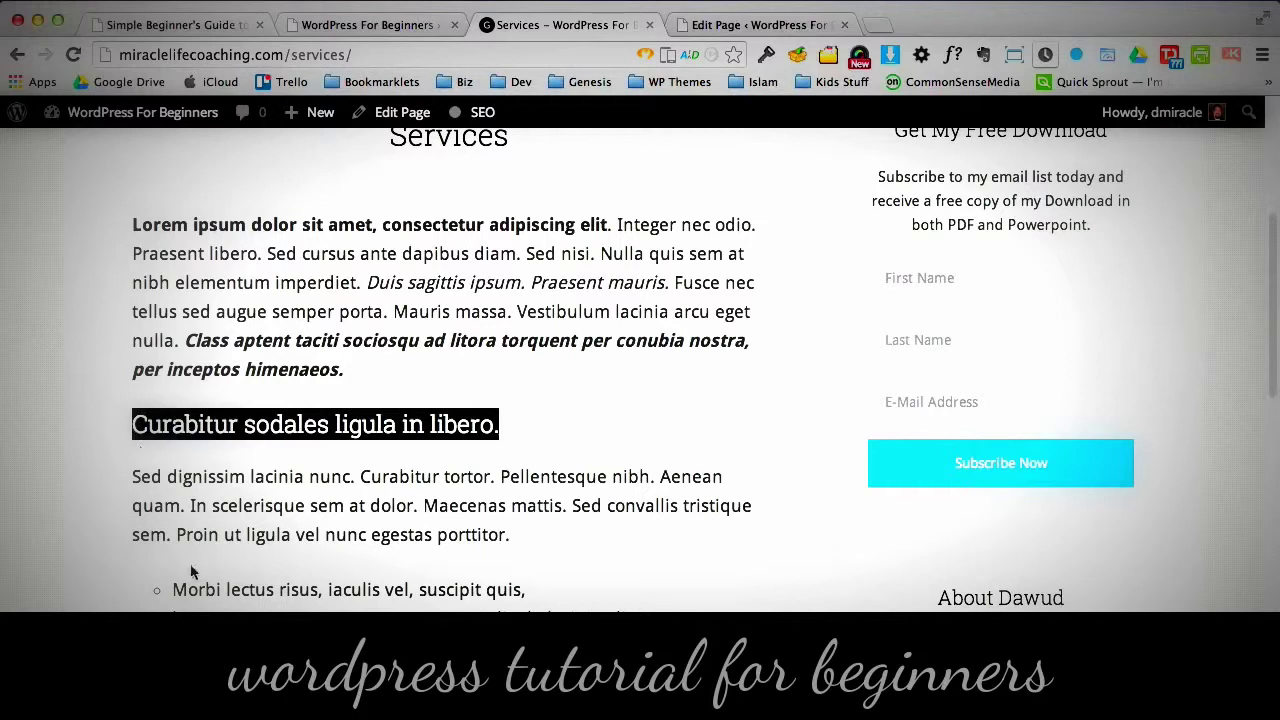
pyautogui.tripleClick(188, 589)
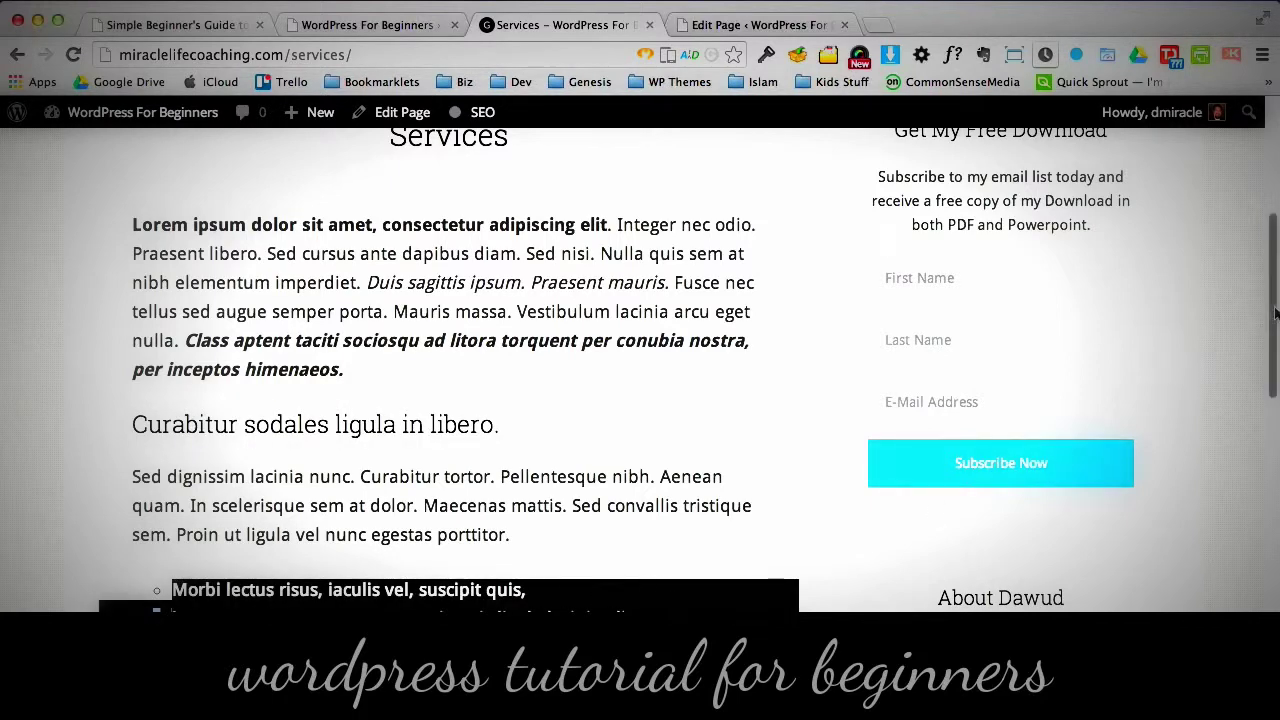
pyautogui.moveTo(1275, 314); pyautogui.dragTo(1275, 394)
pyautogui.moveTo(452, 472); pyautogui.dragTo(160, 472)
pyautogui.click(566, 471)
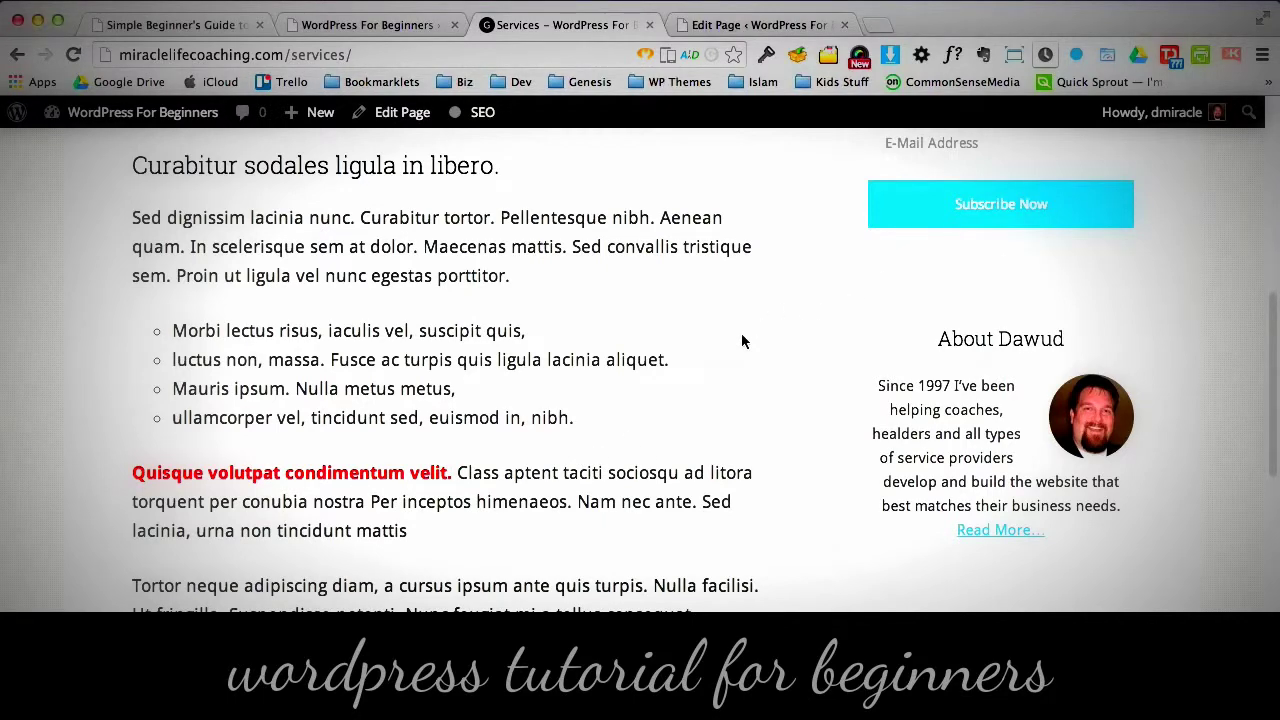
pyautogui.moveTo(1270, 383)
pyautogui.mouseDown()
pyautogui.moveTo(1260, 258)
pyautogui.moveTo(1263, 407)
pyautogui.mouseUp()
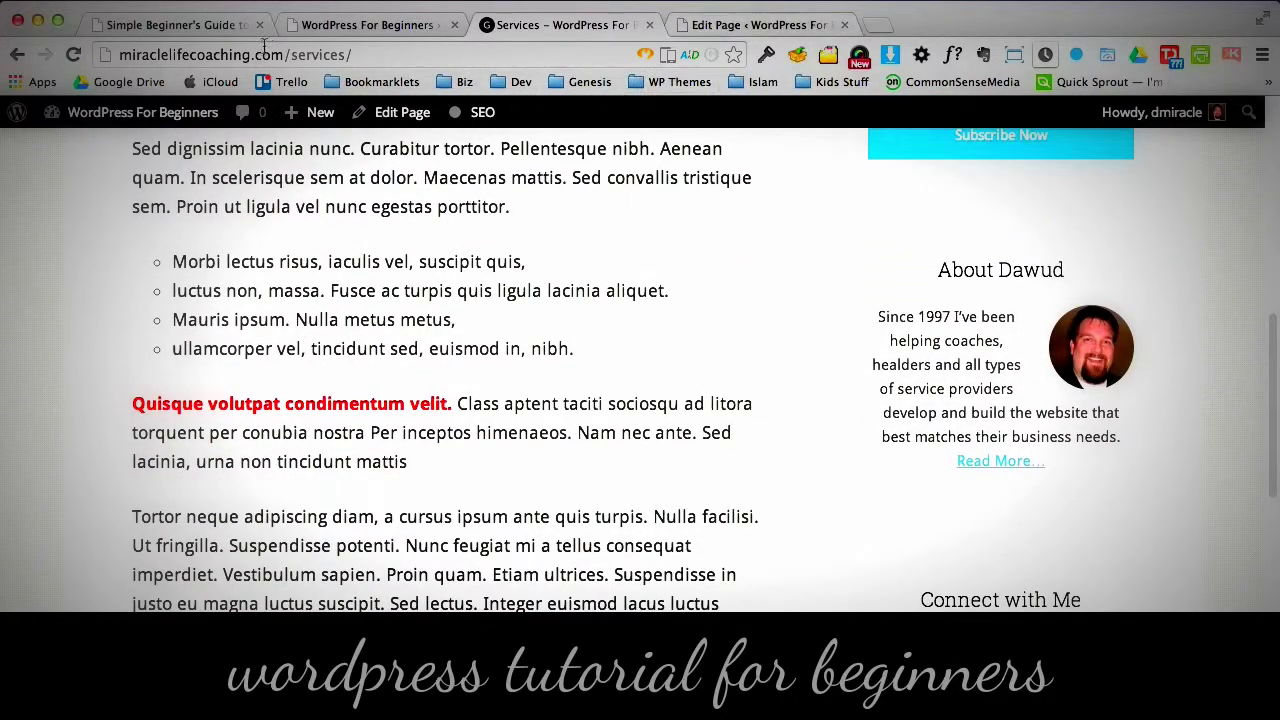
# - View the live site's home page and return to the Services page
pyautogui.scroll(5, 272, 296)
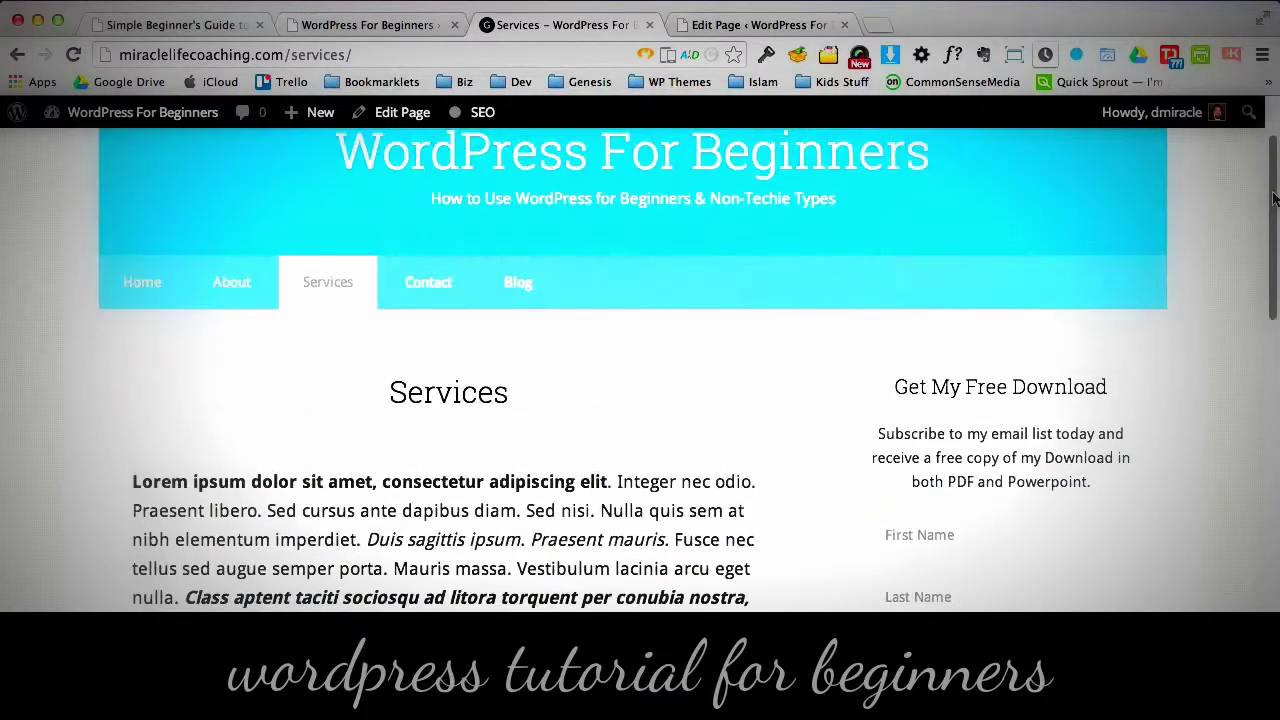
pyautogui.click(142, 287)
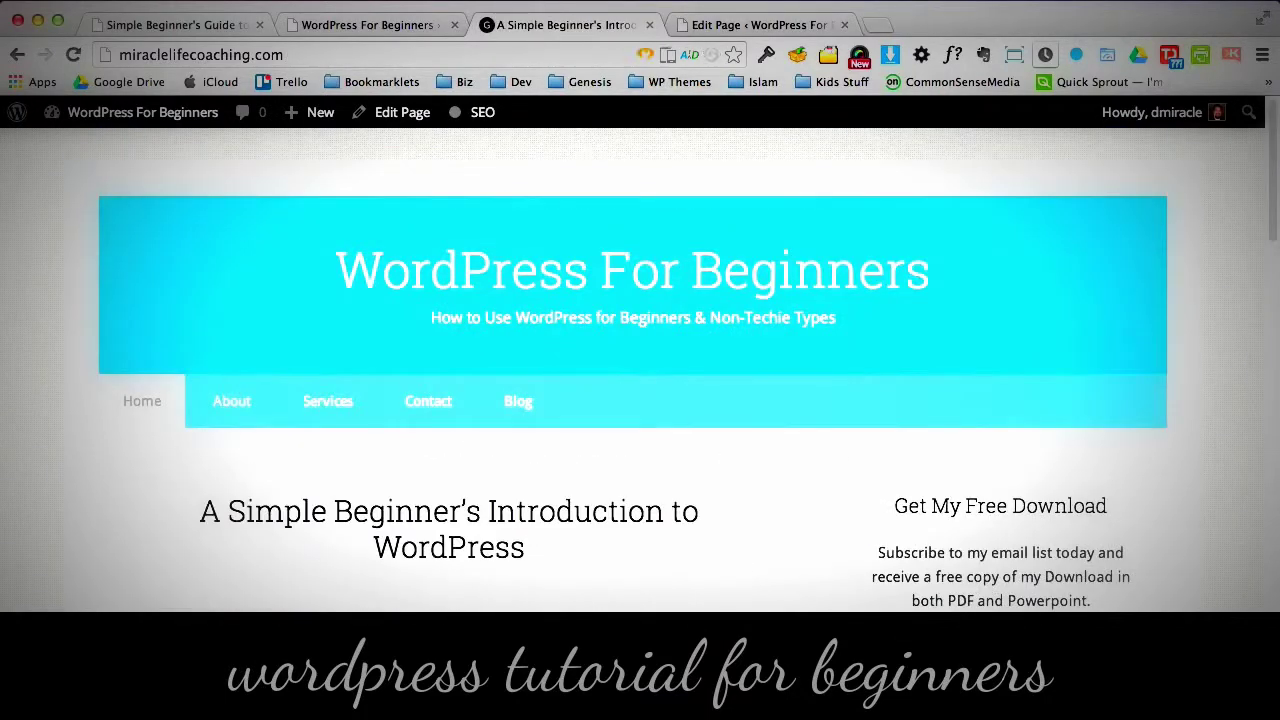
pyautogui.moveTo(1272, 233); pyautogui.dragTo(737, 200)
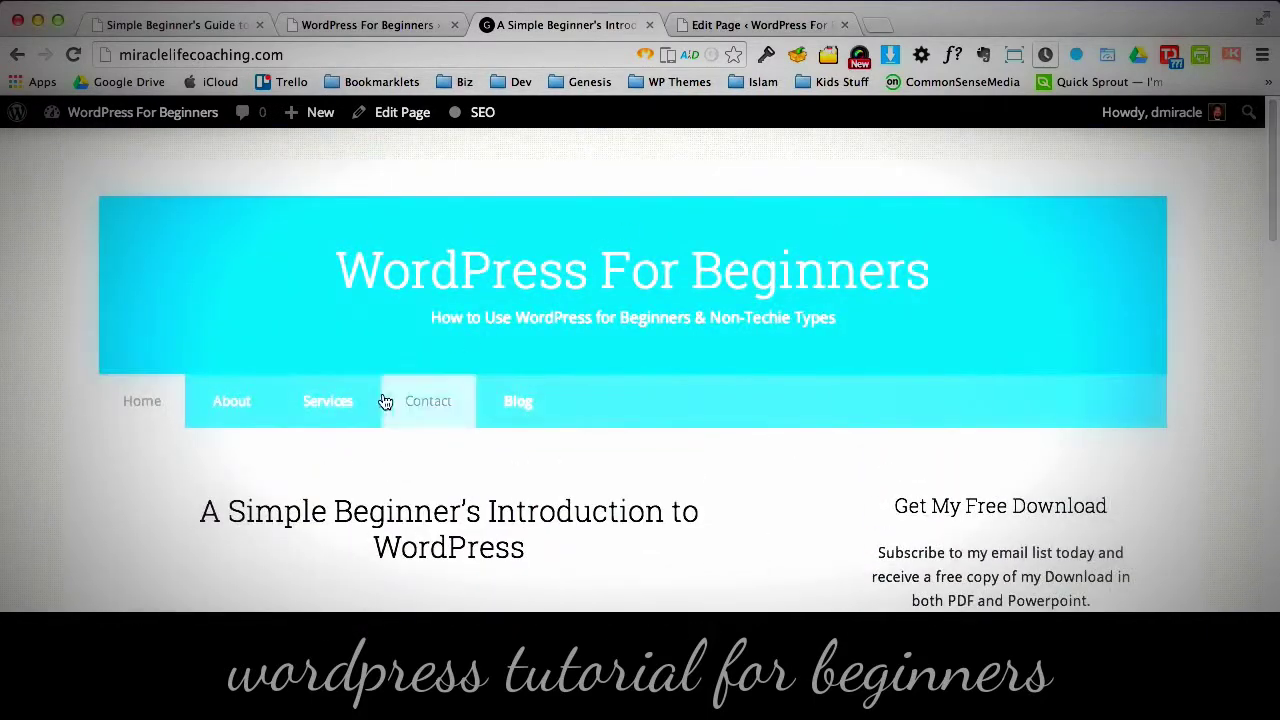
pyautogui.click(340, 400)
# - In the Services page editor, turn the text after "Vestibulum sapien." into a four-item numbered list starting with "Proin quam. Etiam ultrices."
pyautogui.click(760, 24)
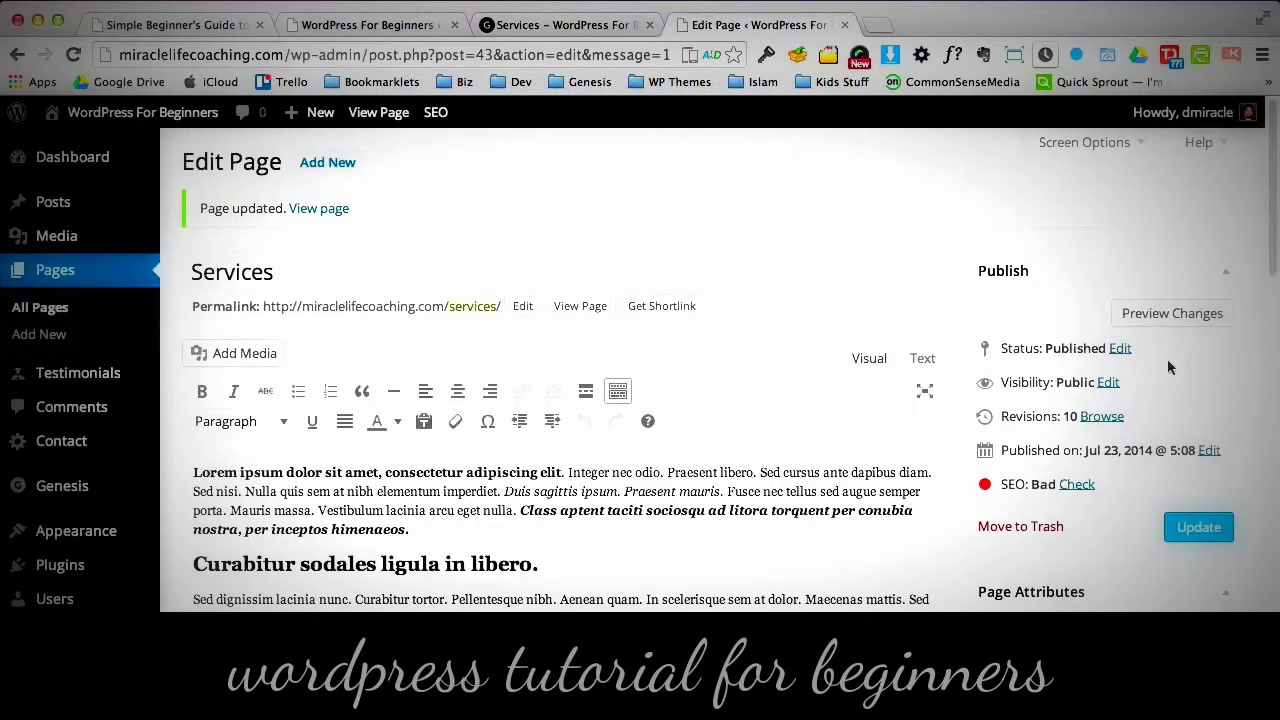
pyautogui.moveTo(1275, 248); pyautogui.dragTo(1270, 375)
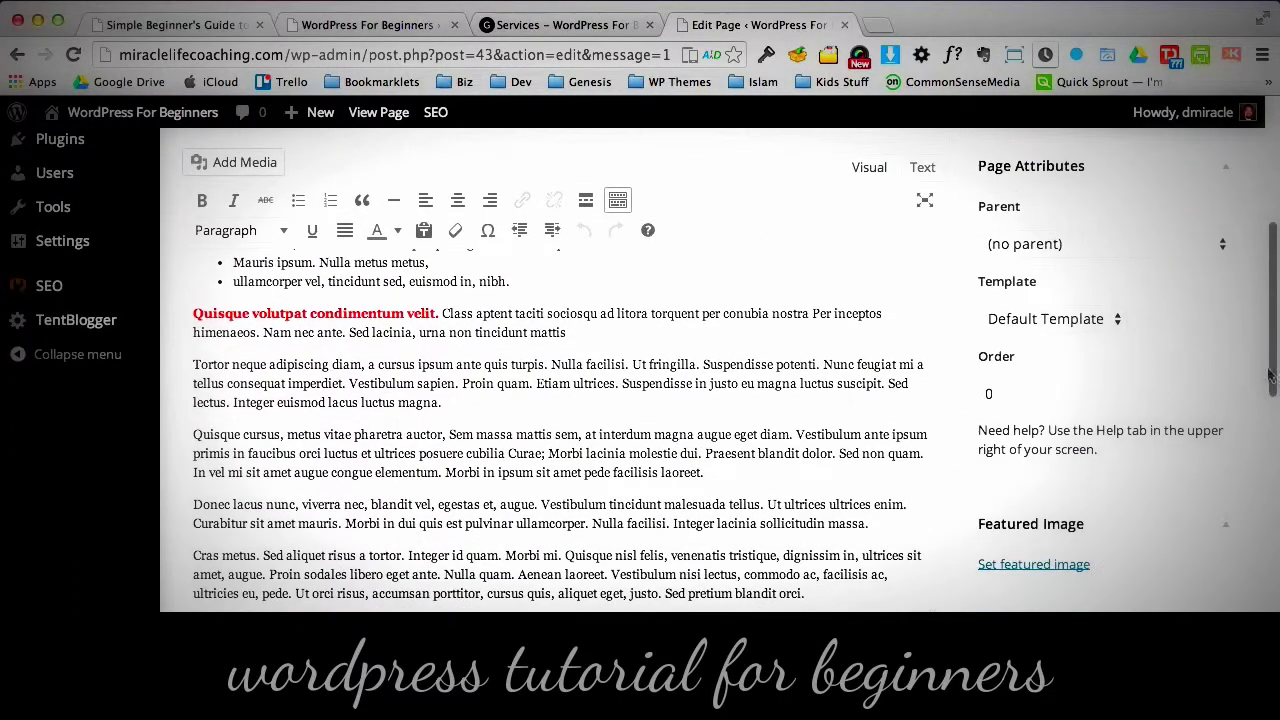
pyautogui.click(461, 384)
pyautogui.press('Return')
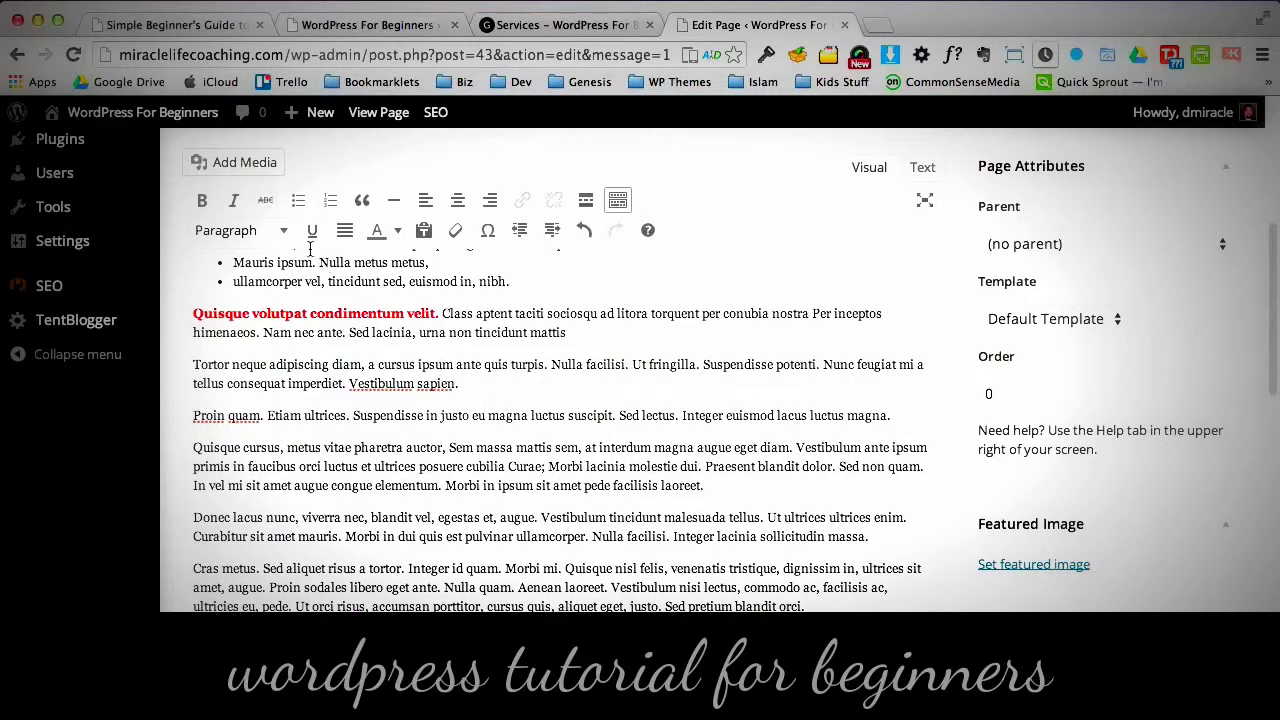
pyautogui.click(334, 204)
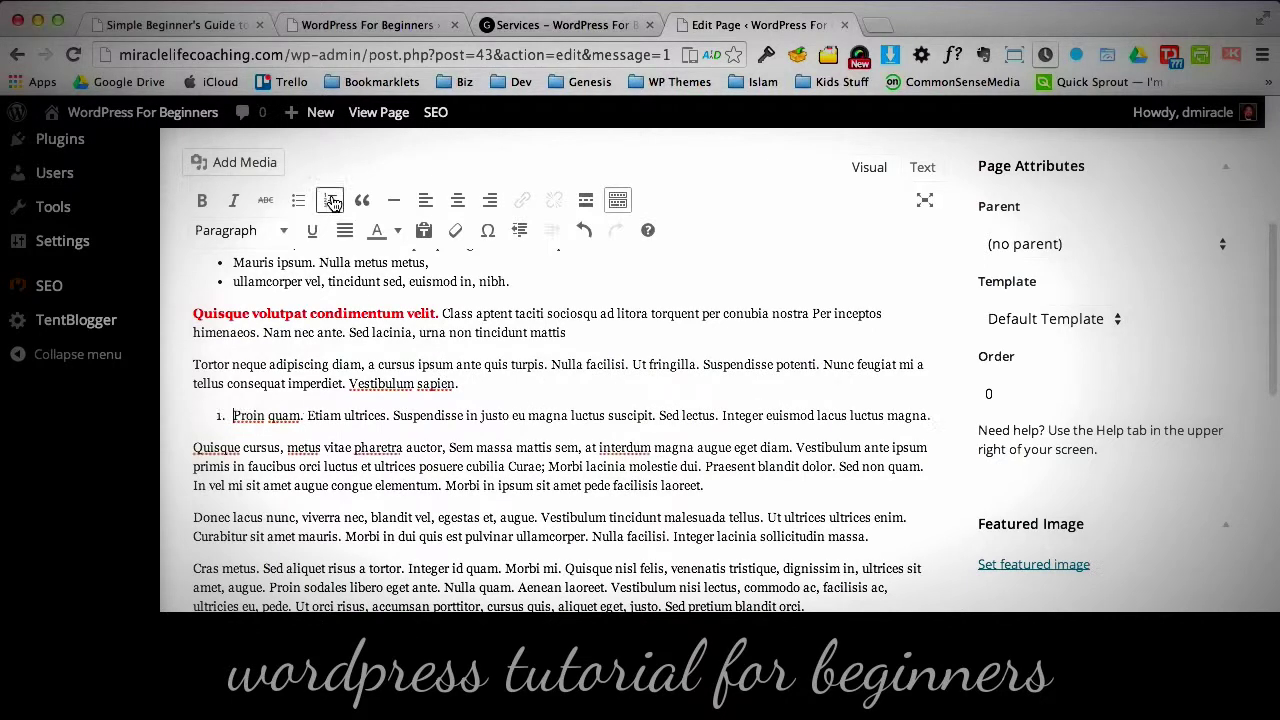
pyautogui.click(393, 415)
pyautogui.press('Return')
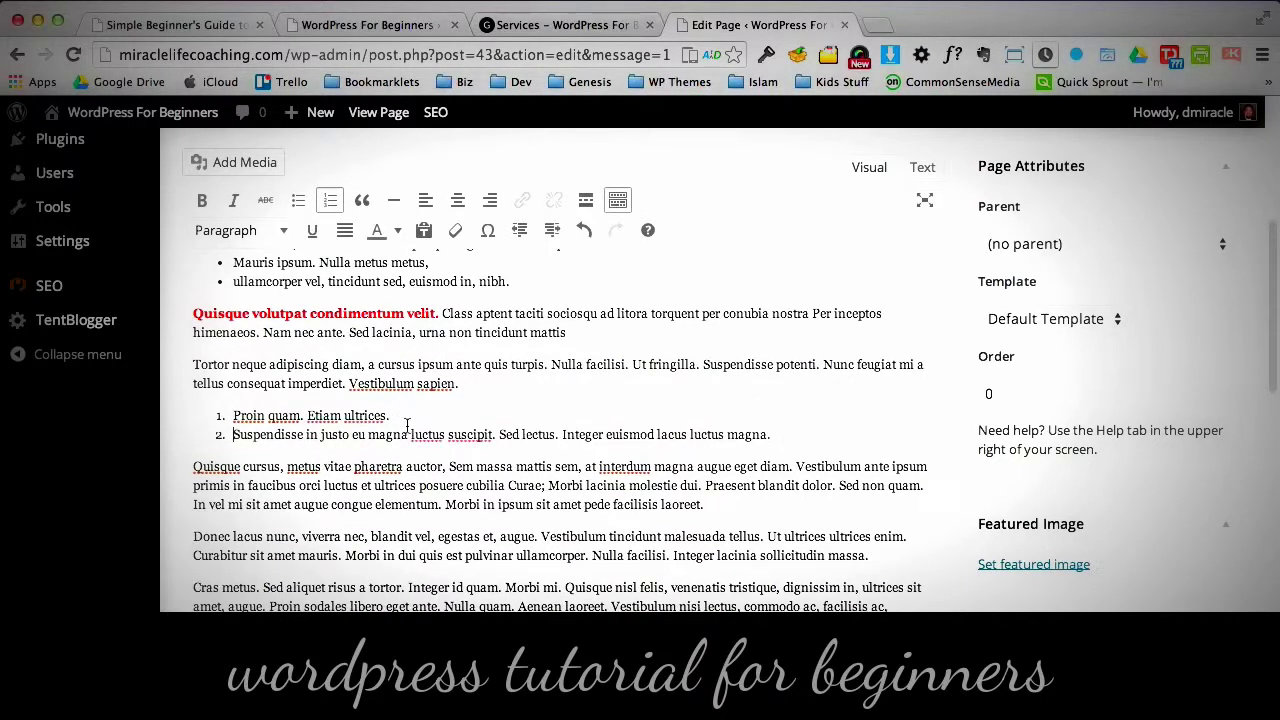
pyautogui.click(411, 434)
pyautogui.press('Return')
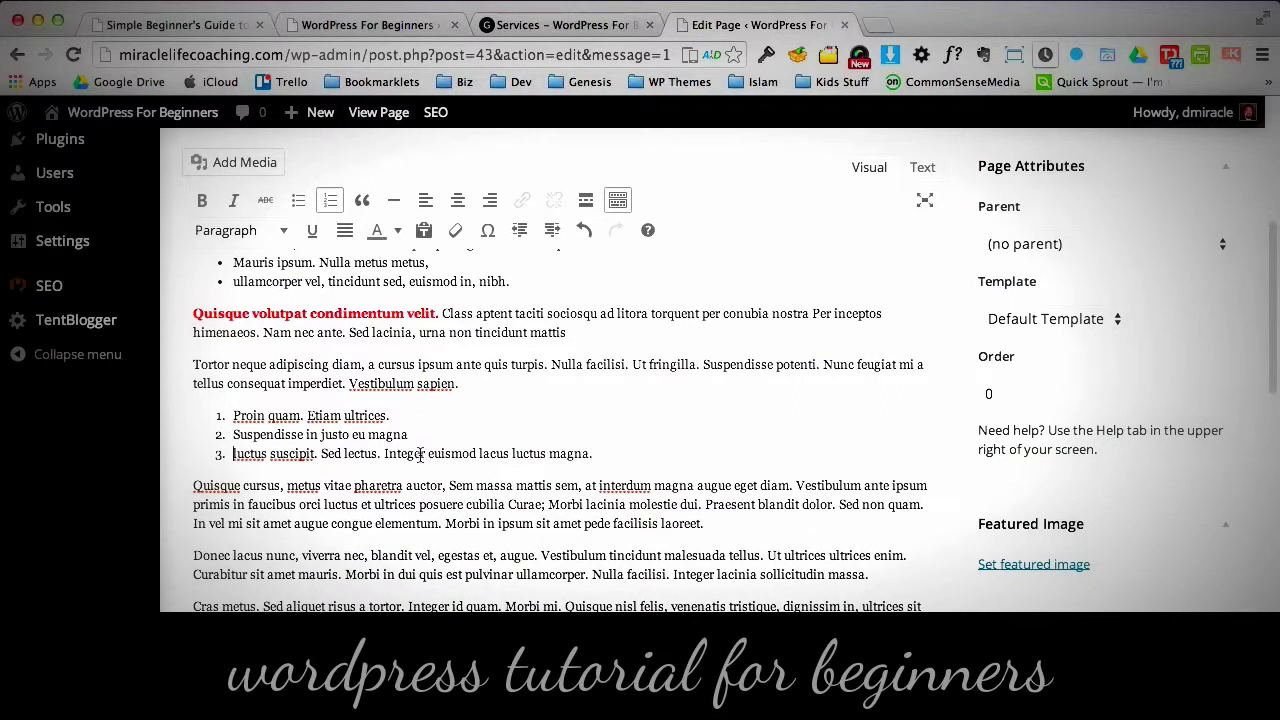
pyautogui.click(383, 453)
pyautogui.press('Return')
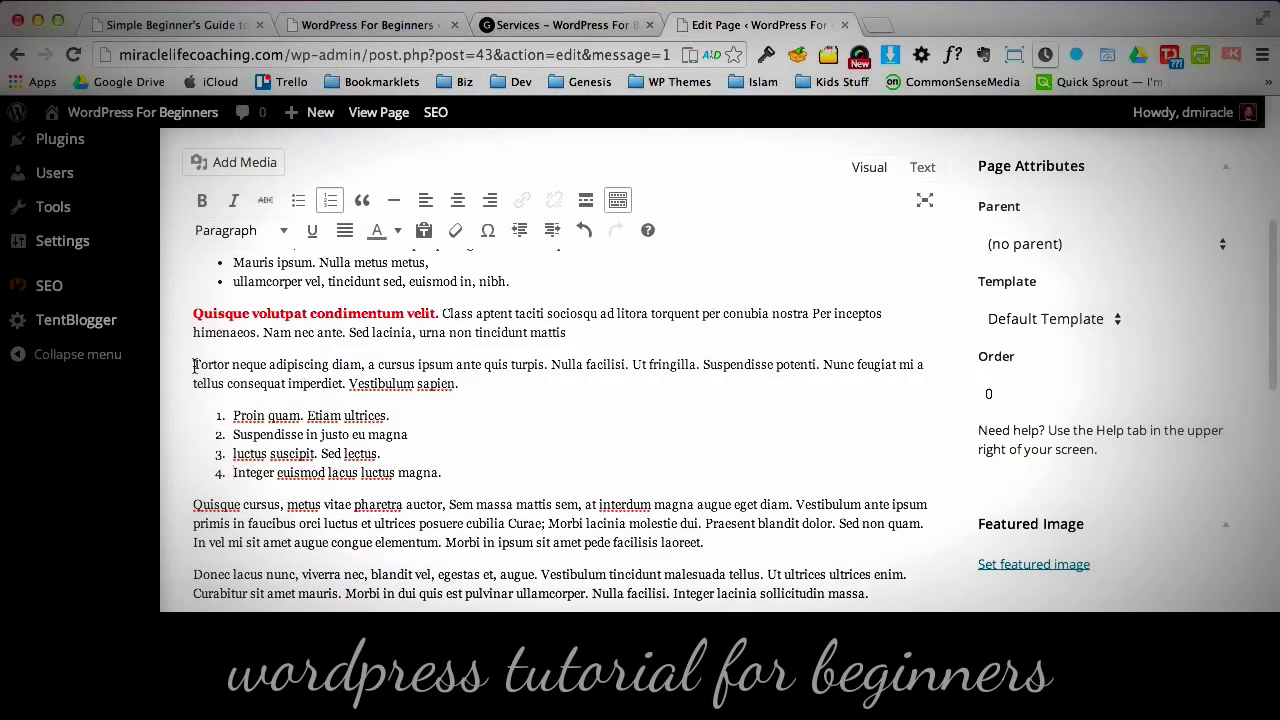
# - Make "Tortor neque adipiscing diam" bold and split "Quisque cursus, metus vitae pharetra auctor," into its own Heading 3 paragraph
pyautogui.moveTo(194, 366); pyautogui.dragTo(362, 366)
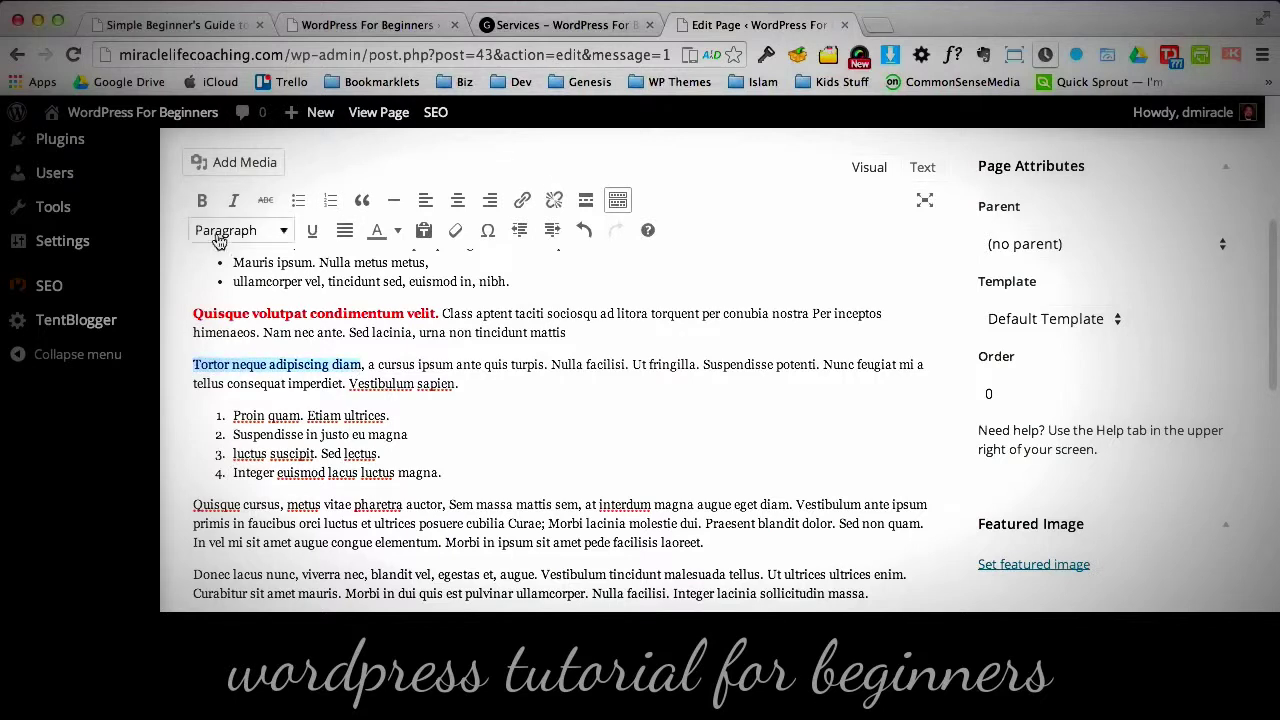
pyautogui.click(201, 200)
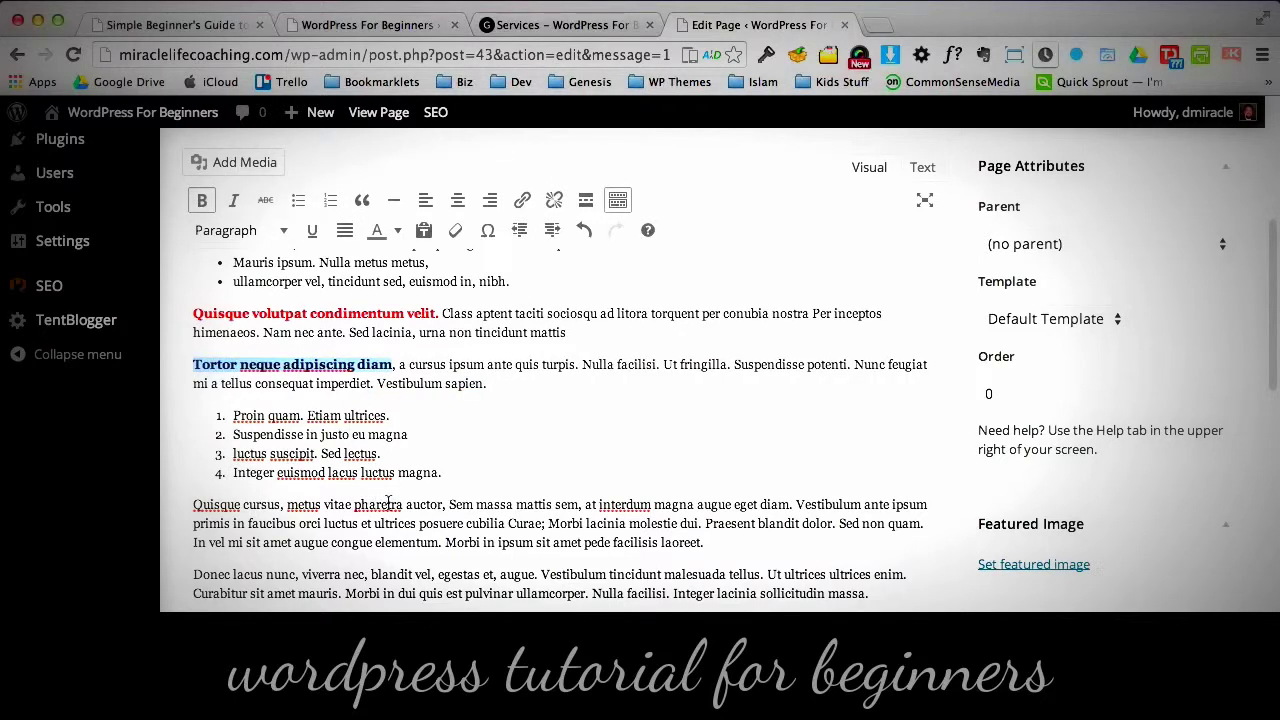
pyautogui.click(450, 505)
pyautogui.press('Return')
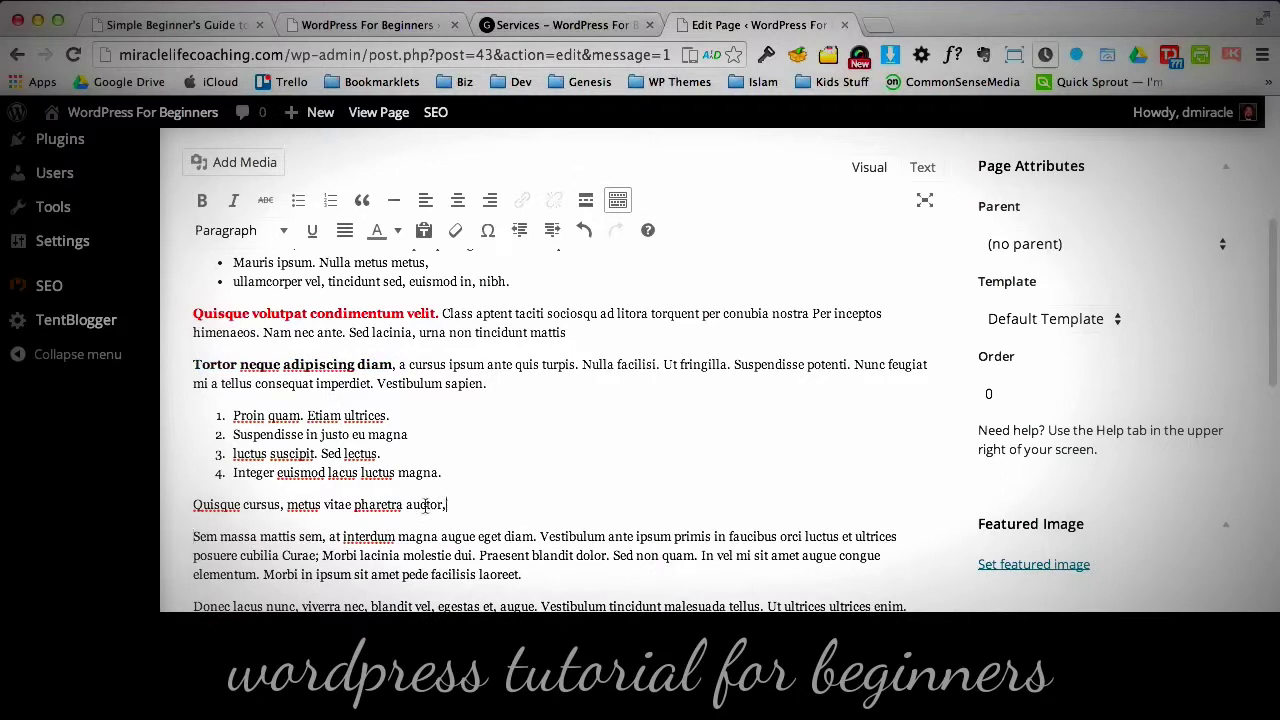
pyautogui.moveTo(447, 505); pyautogui.dragTo(189, 507)
pyautogui.click(260, 238)
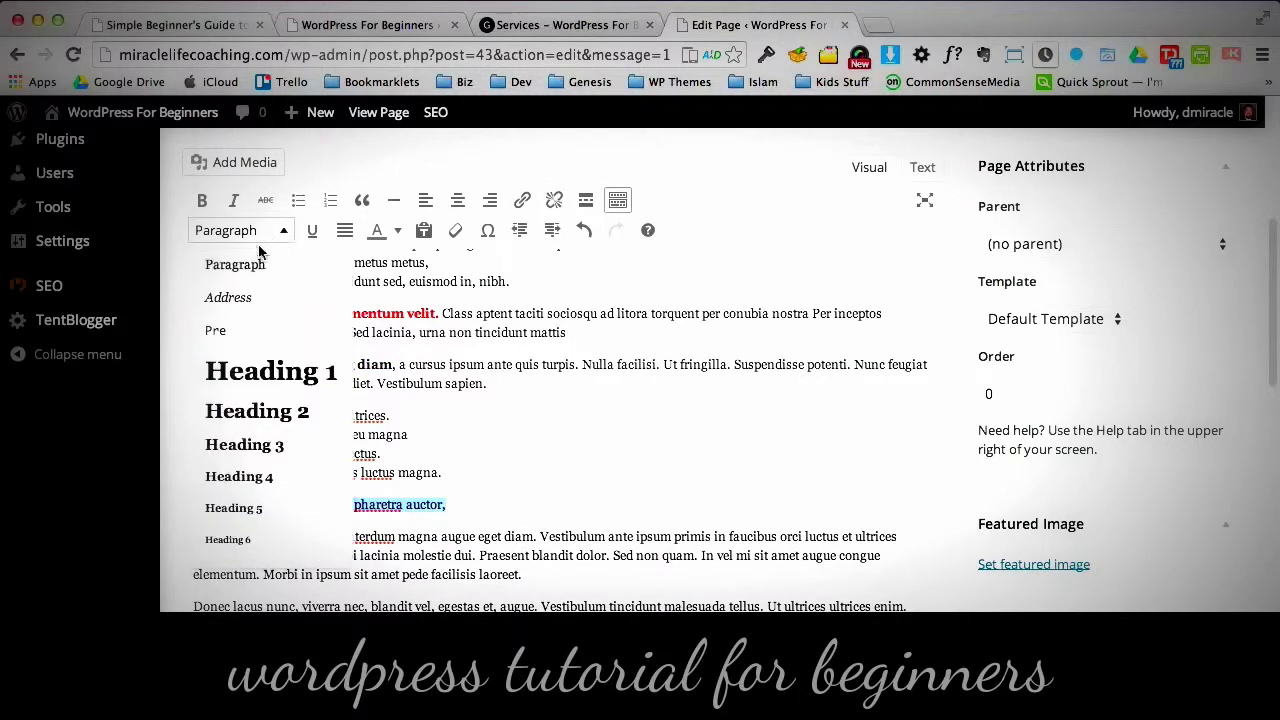
pyautogui.click(218, 446)
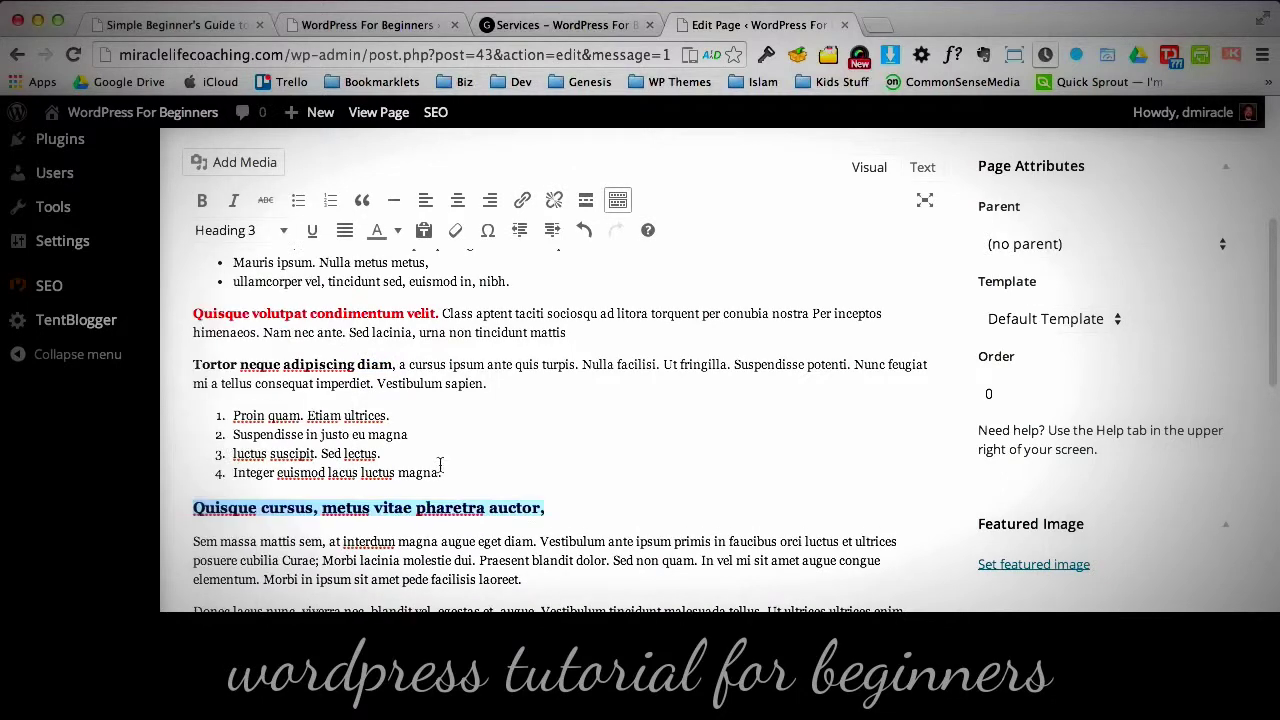
pyautogui.click(670, 490)
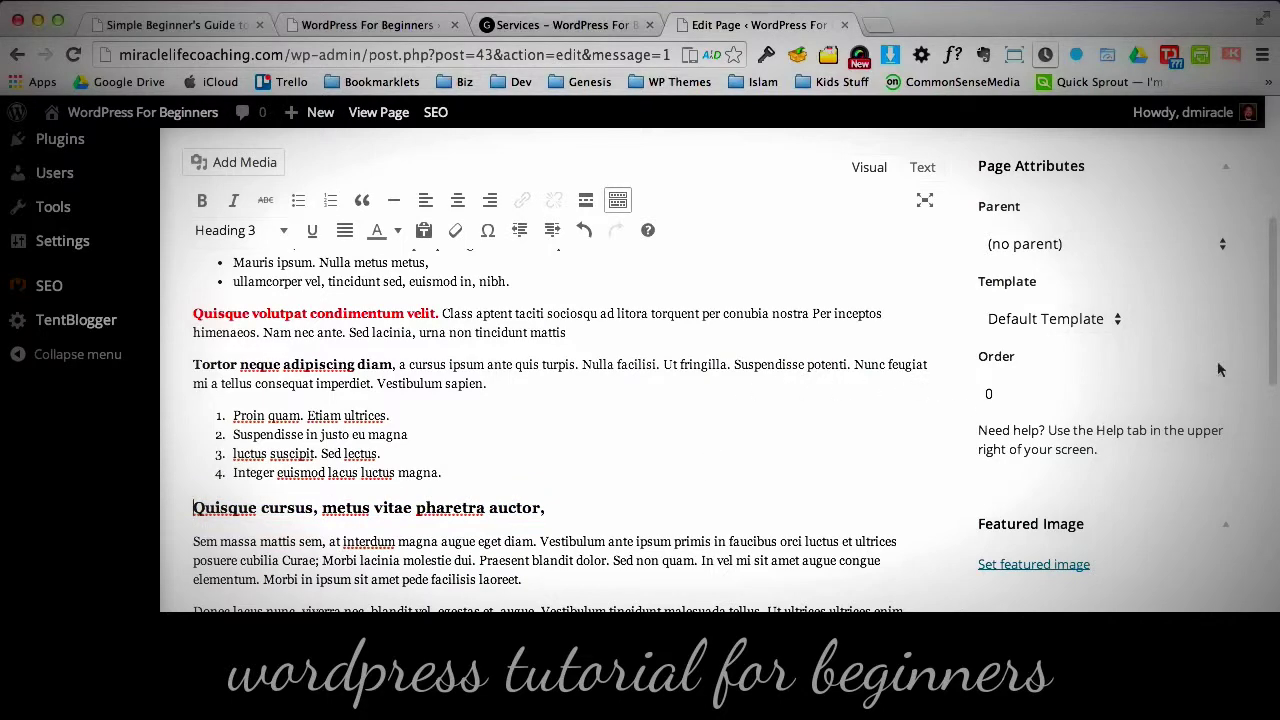
# - Format the paragraph starting with "Donec lacus nunc" as a blockquote
pyautogui.scroll(-3, 1270, 360)
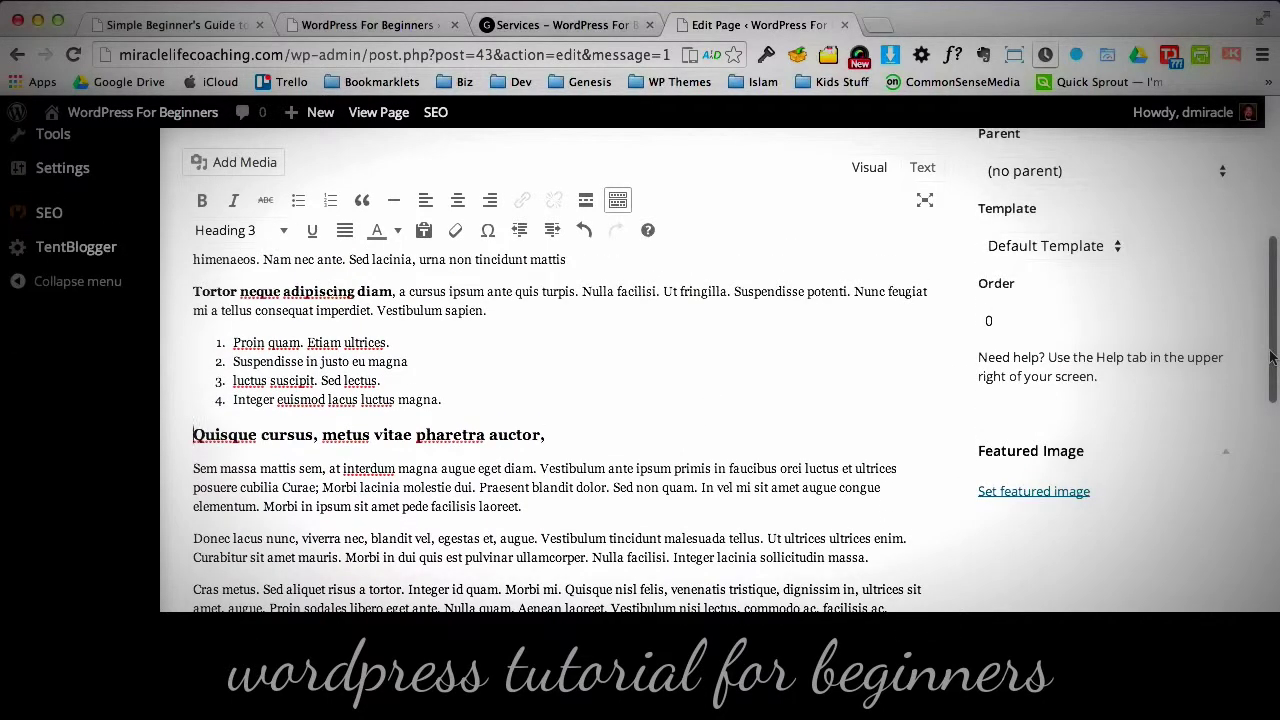
pyautogui.scroll(2, 1270, 360)
pyautogui.scroll(-3, 865, 476)
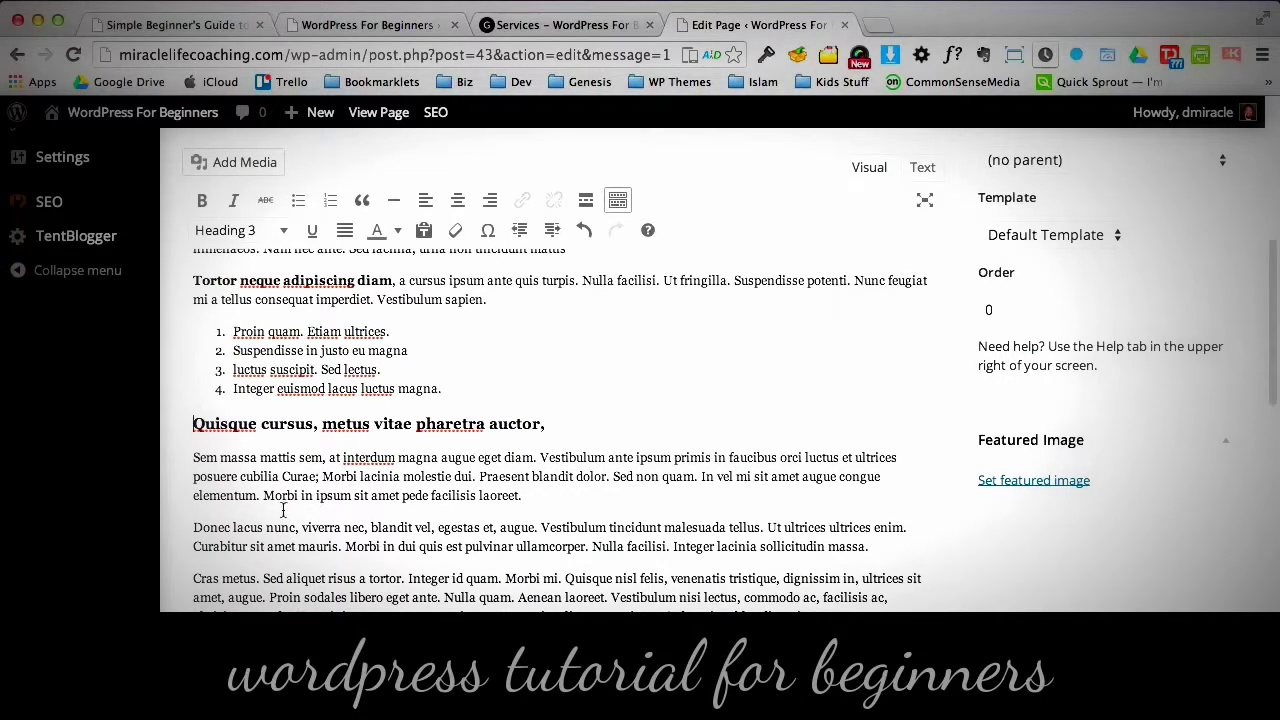
pyautogui.moveTo(194, 527); pyautogui.dragTo(870, 546)
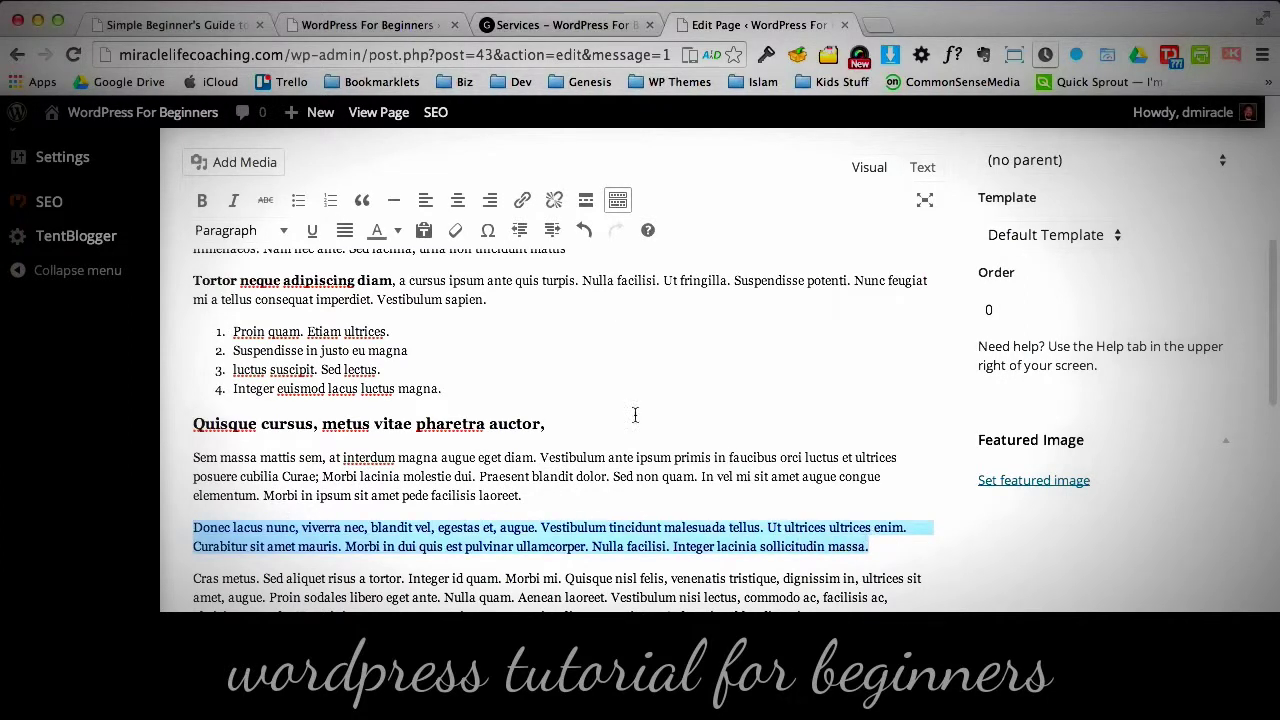
pyautogui.click(362, 201)
pyautogui.click(368, 568)
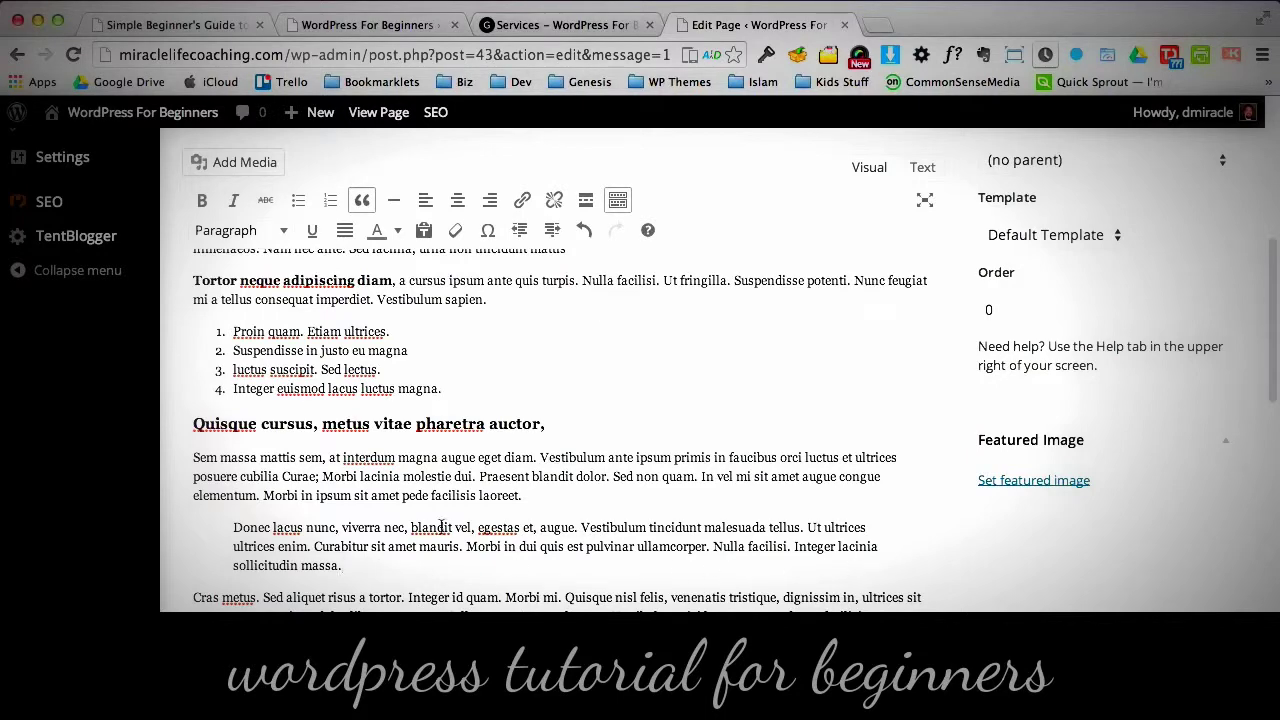
# - Link "Sed lacinia, urna non tincidunt mattis" after the red sentence to the site's existing About page
pyautogui.moveTo(1270, 330); pyautogui.dragTo(1262, 230)
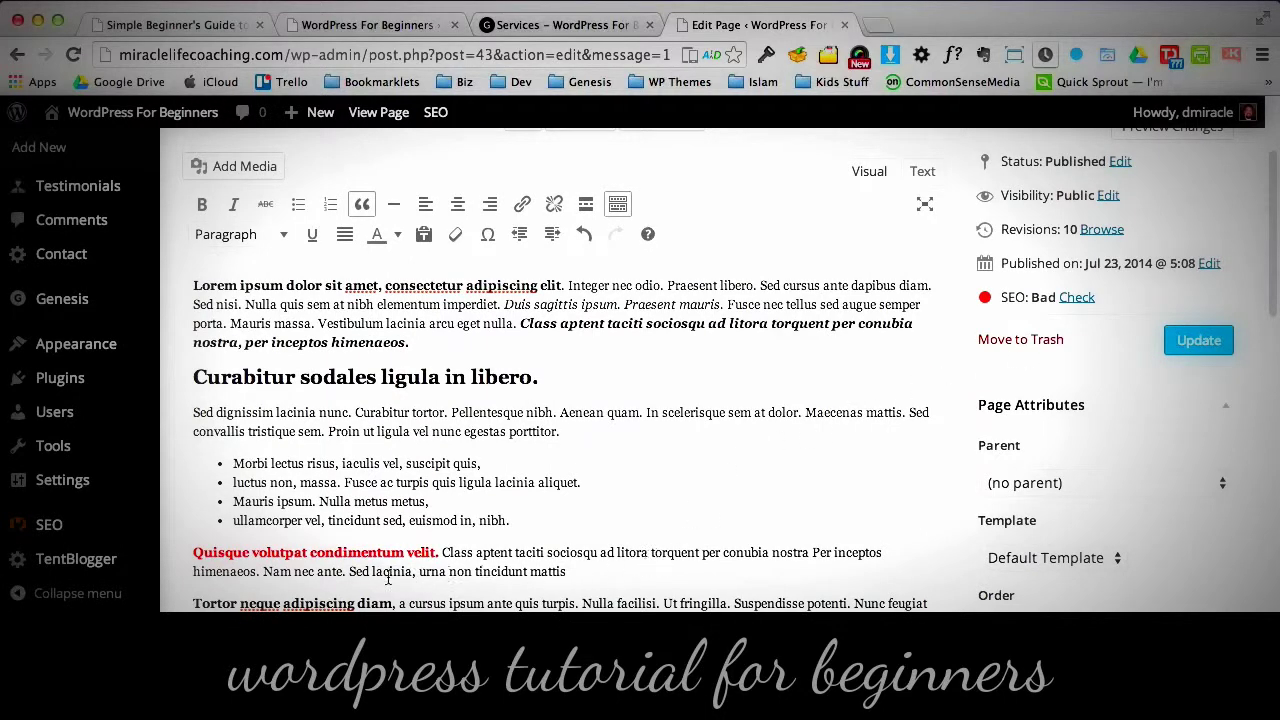
pyautogui.moveTo(349, 573); pyautogui.dragTo(570, 577)
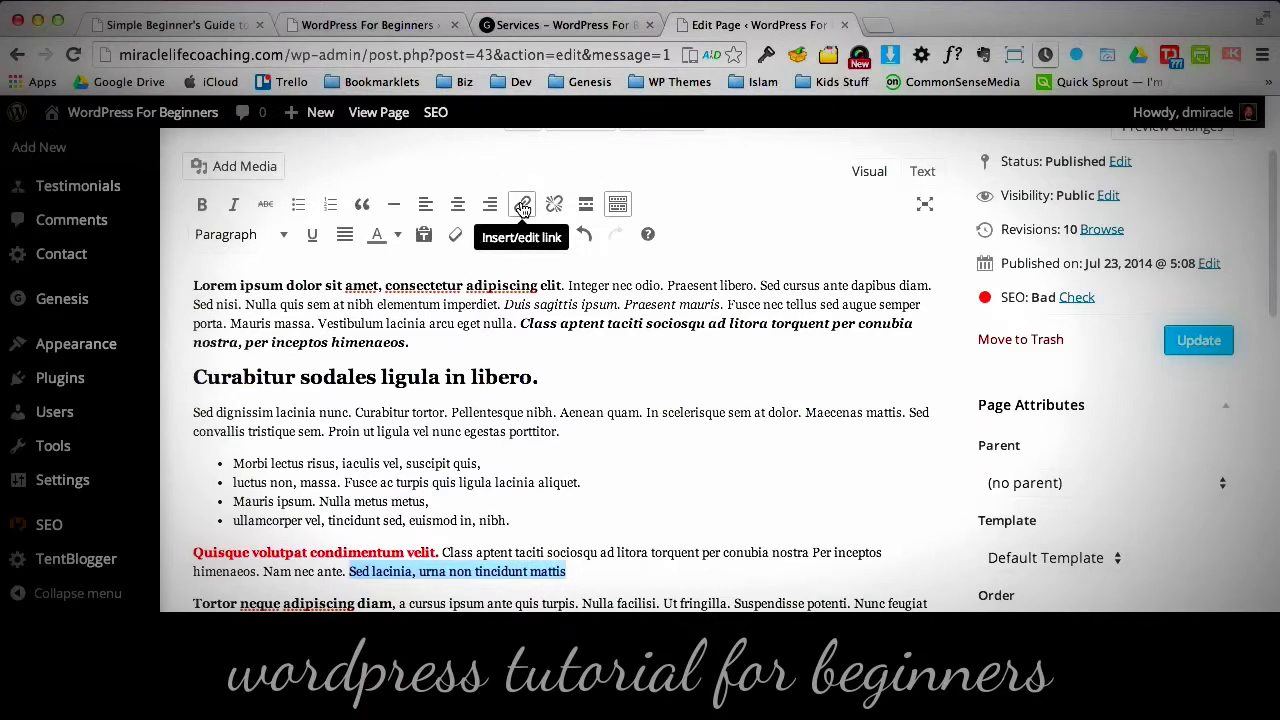
pyautogui.click(521, 206)
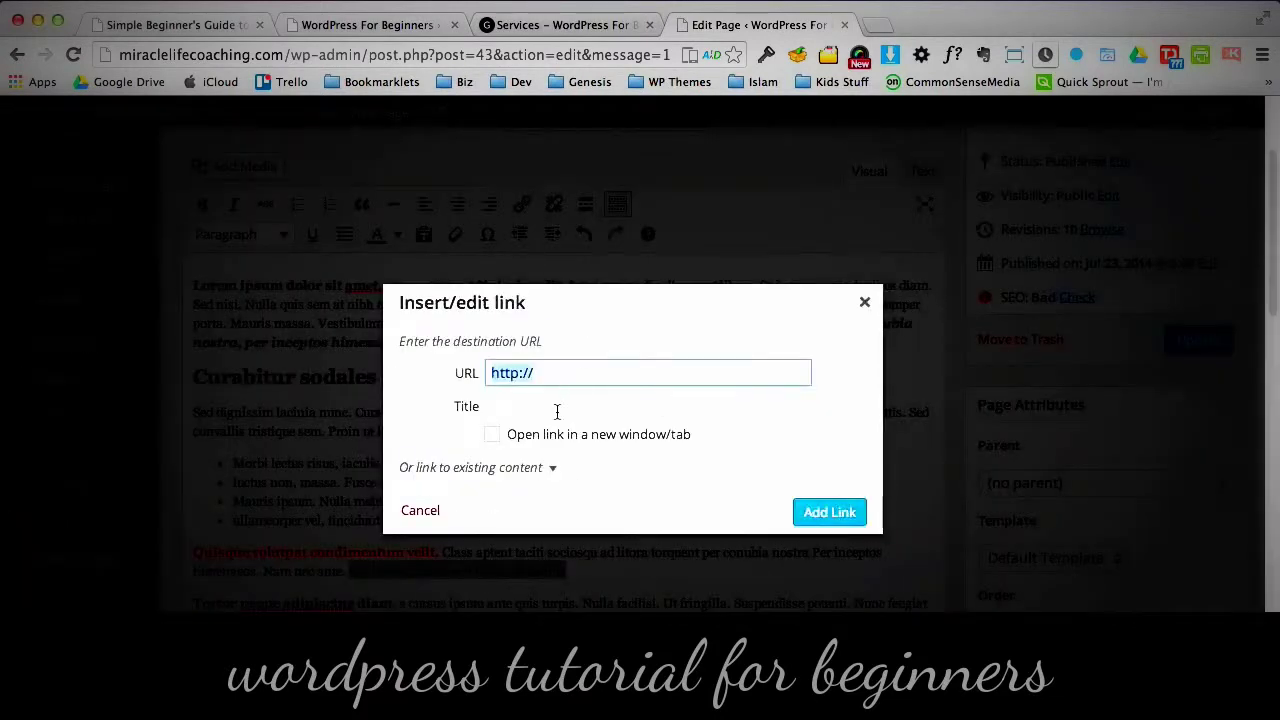
pyautogui.click(528, 467)
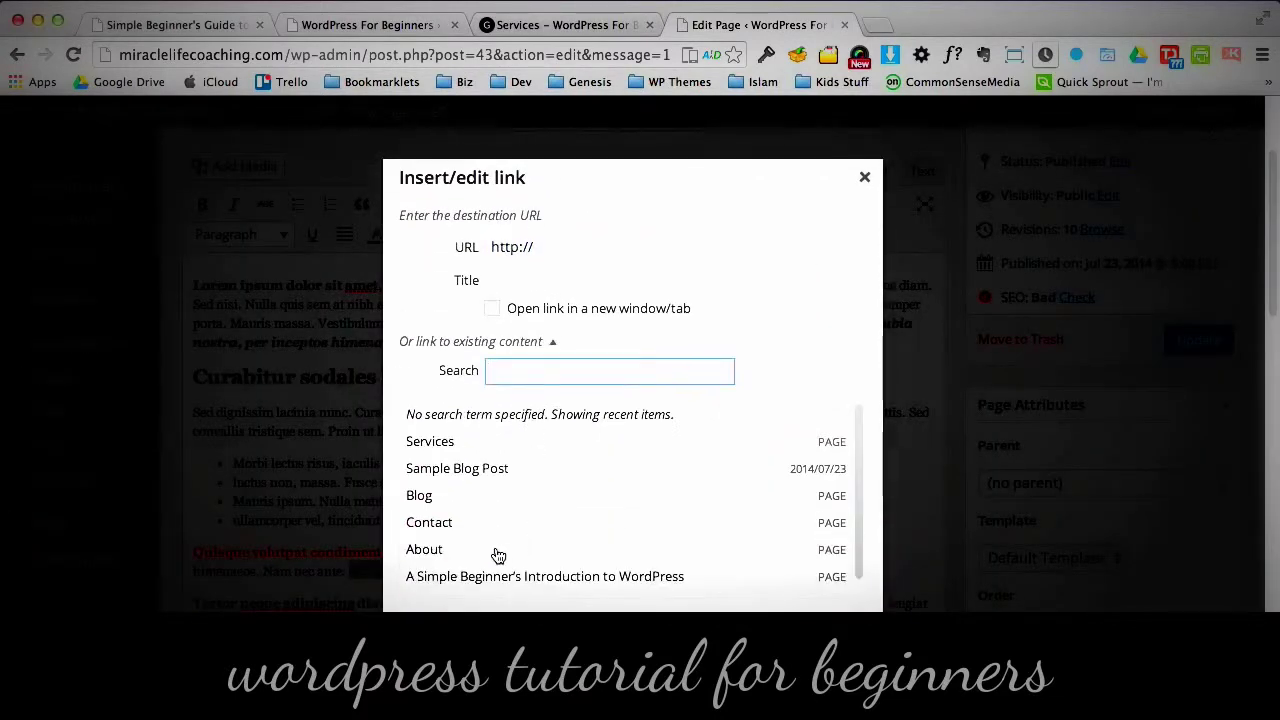
pyautogui.click(492, 560)
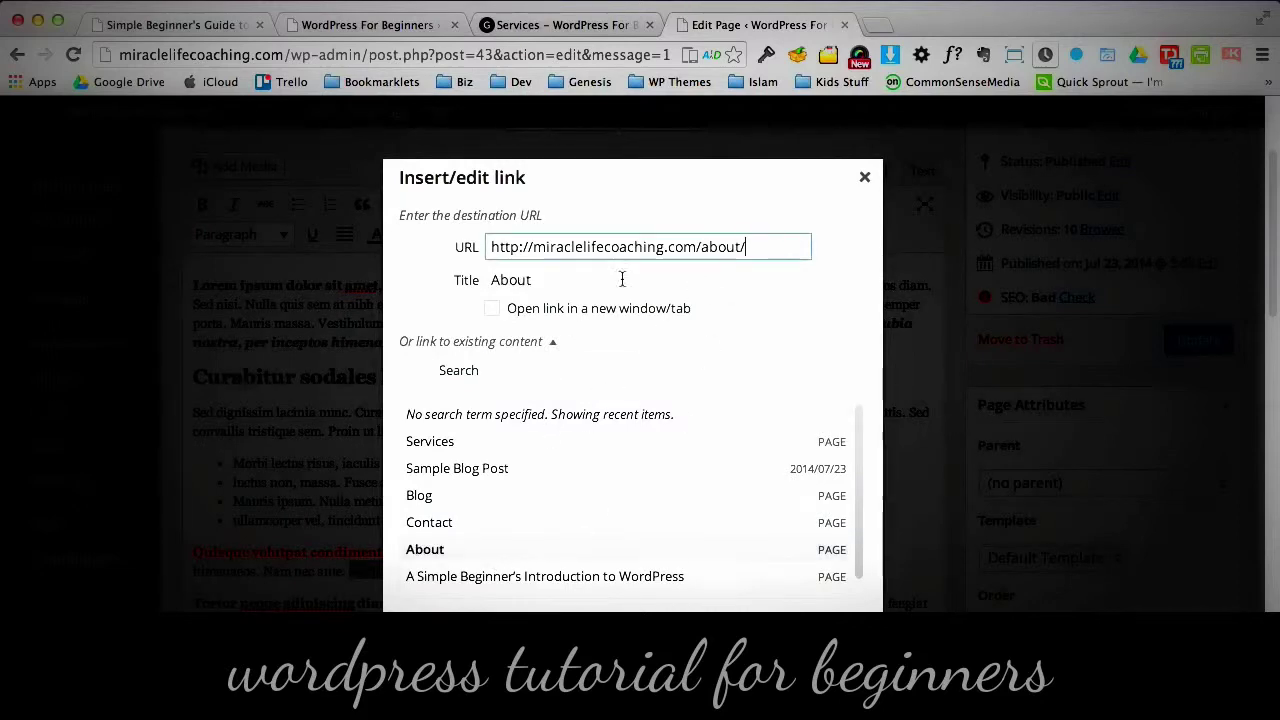
pyautogui.press('Return')
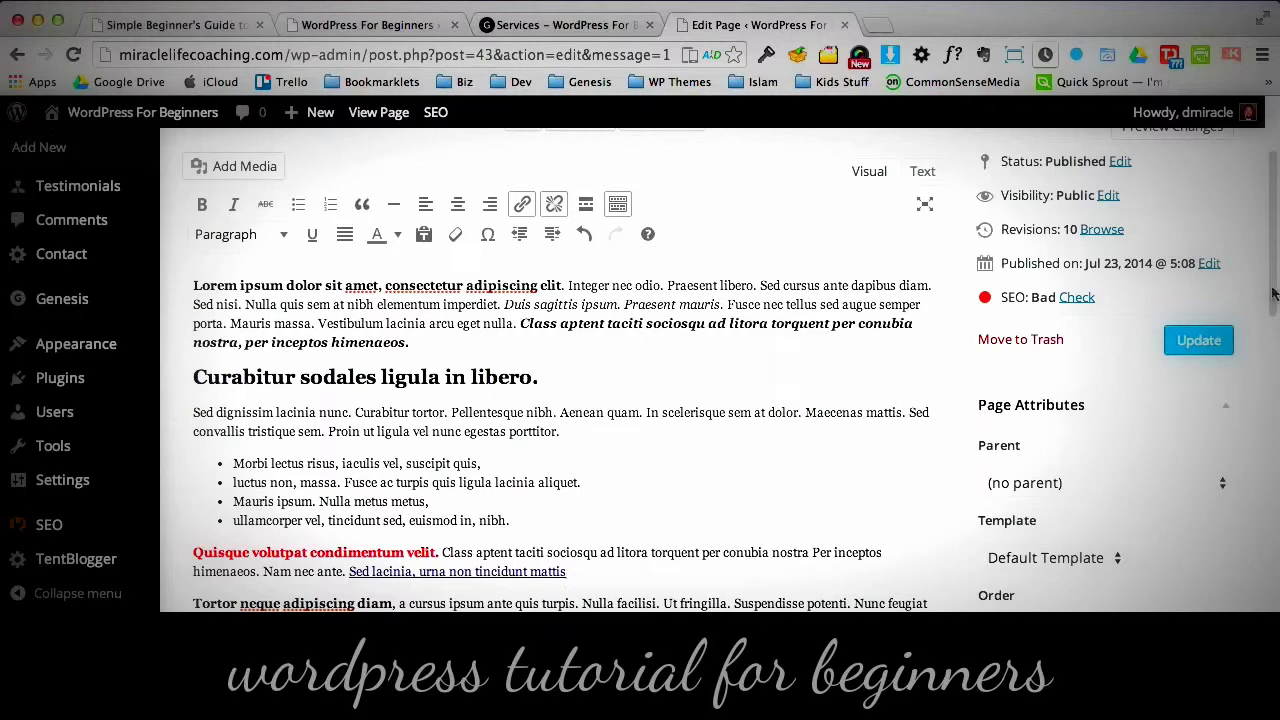
pyautogui.scroll(-10, 648, 372)
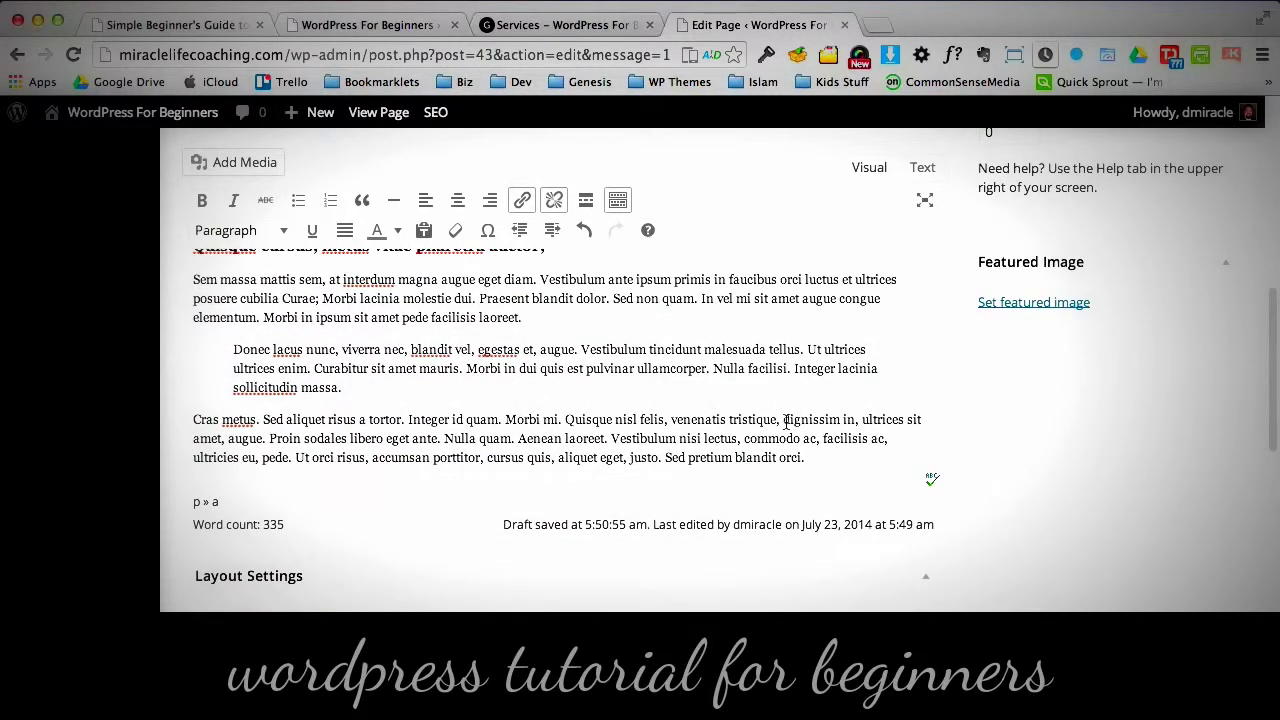
pyautogui.moveTo(784, 421); pyautogui.dragTo(265, 440)
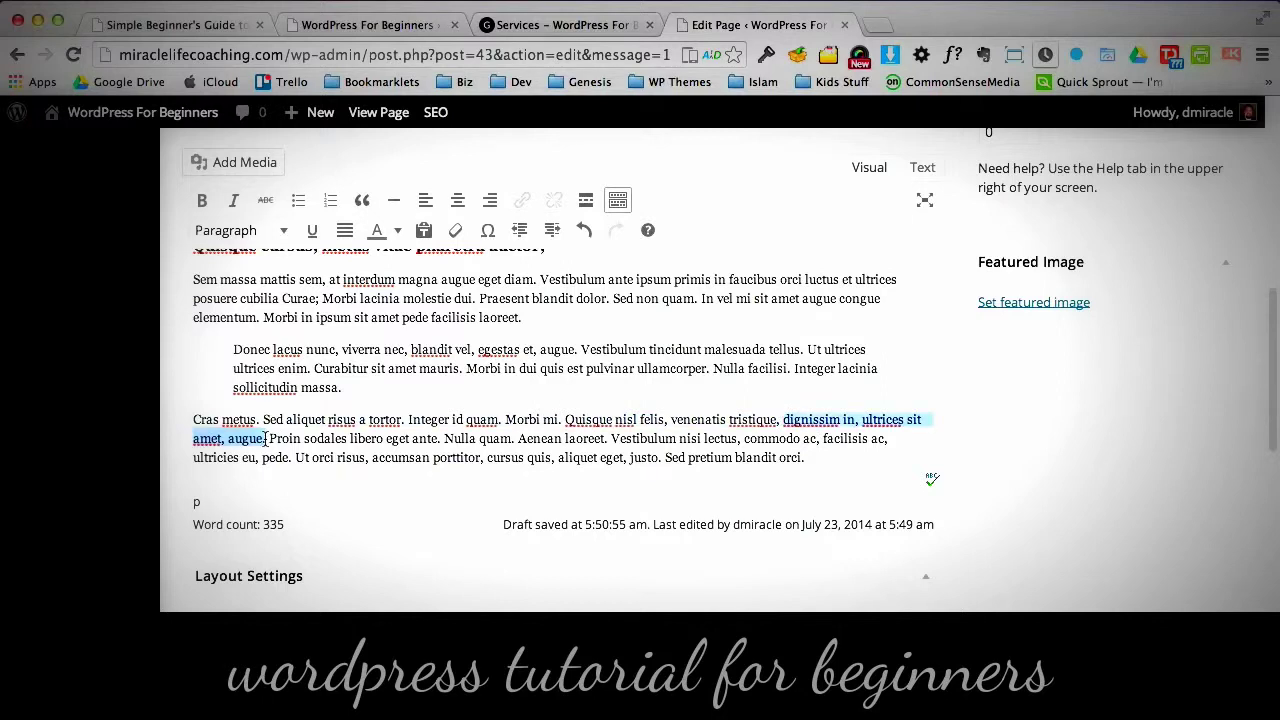
pyautogui.click(522, 200)
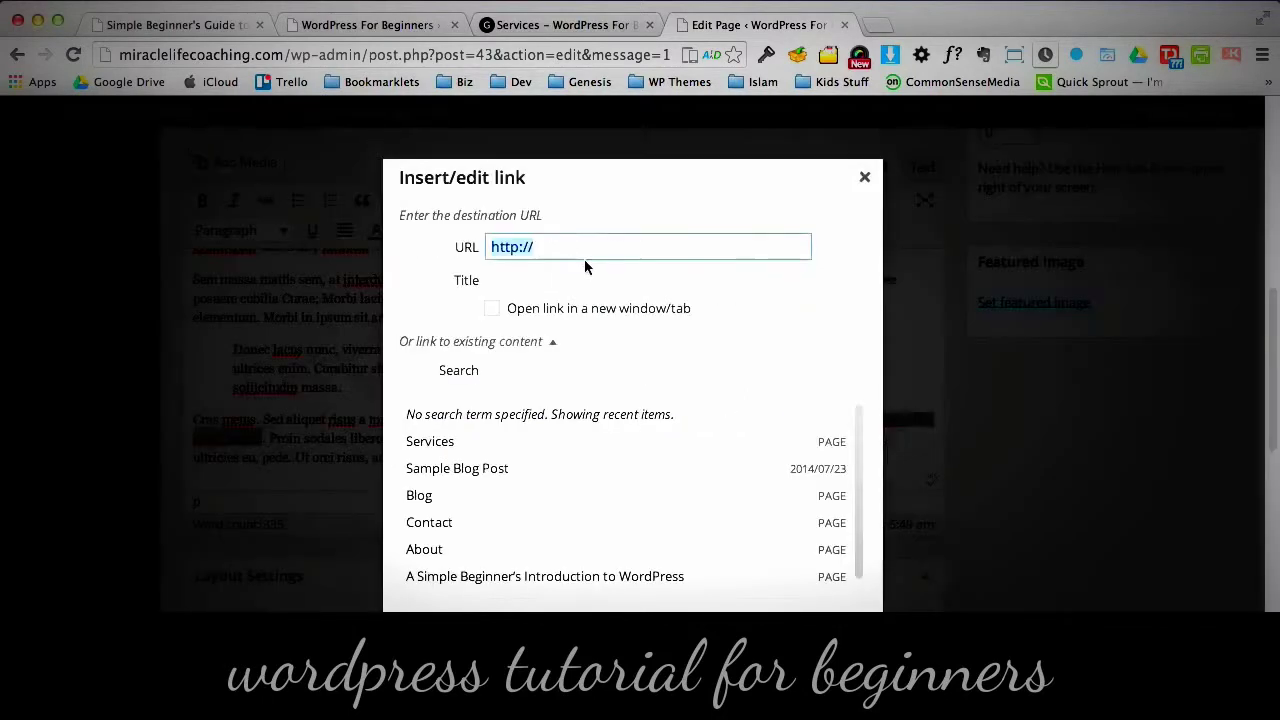
pyautogui.click(584, 259)
pyautogui.write('dmiracl')
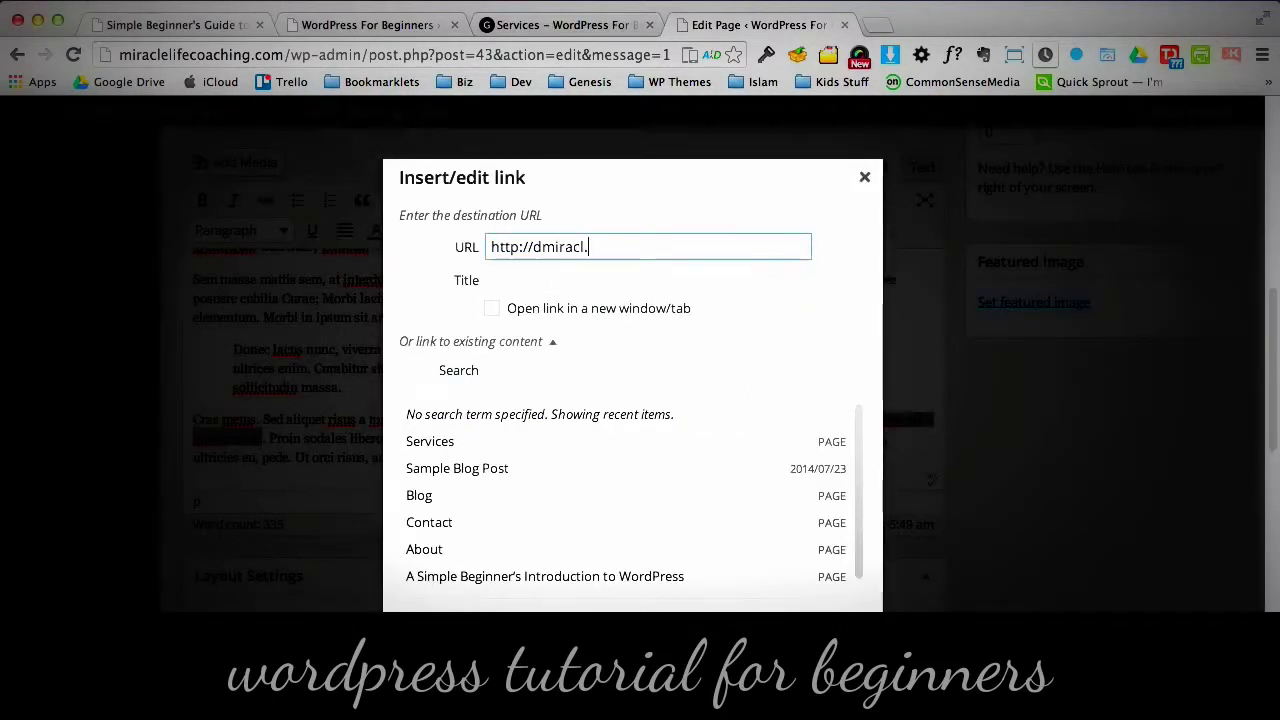
pyautogui.write('e.com')
pyautogui.click(491, 308)
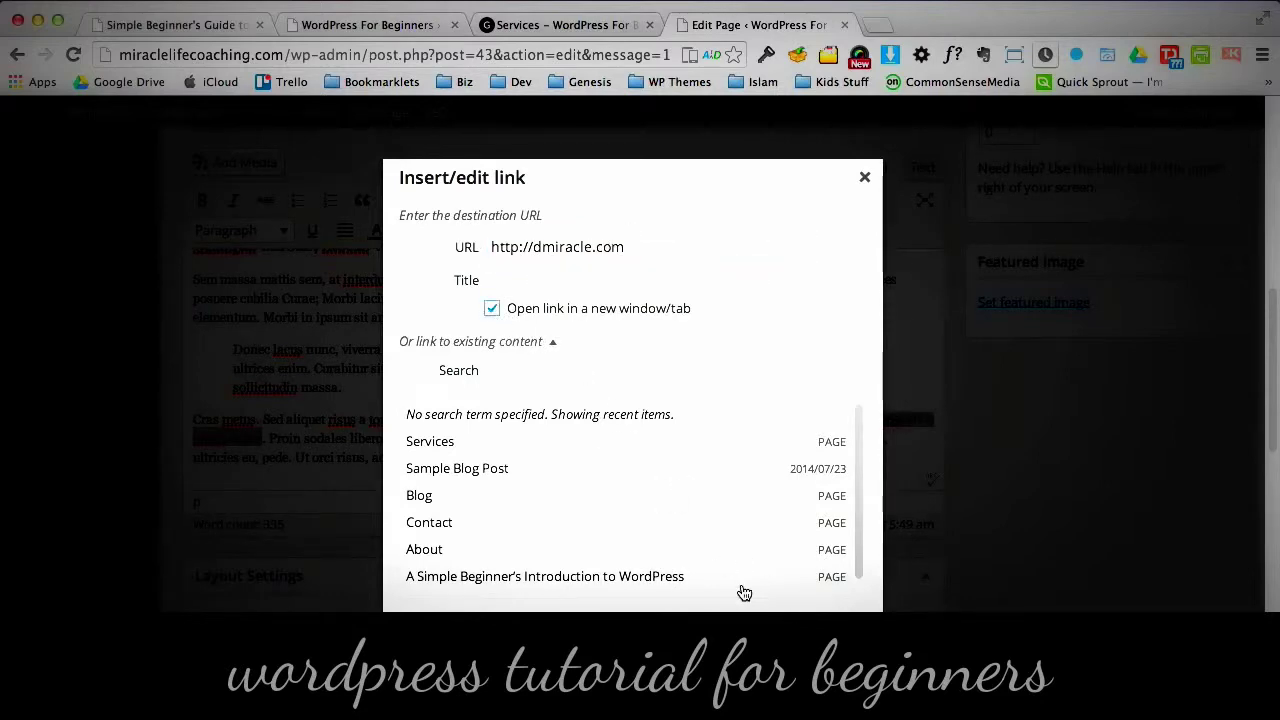
pyautogui.press('Return')
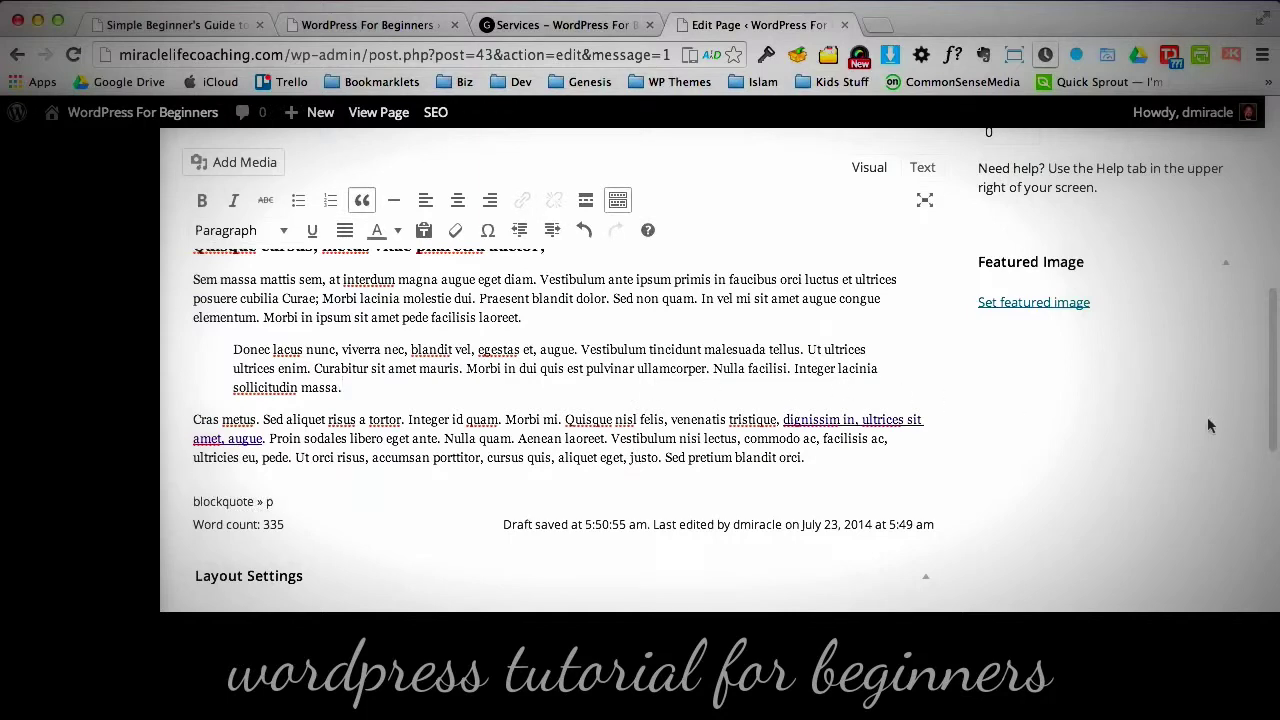
# - Update the Services page with its new formatting and links, and reload the live Services page
pyautogui.scroll(3, 1272, 403)
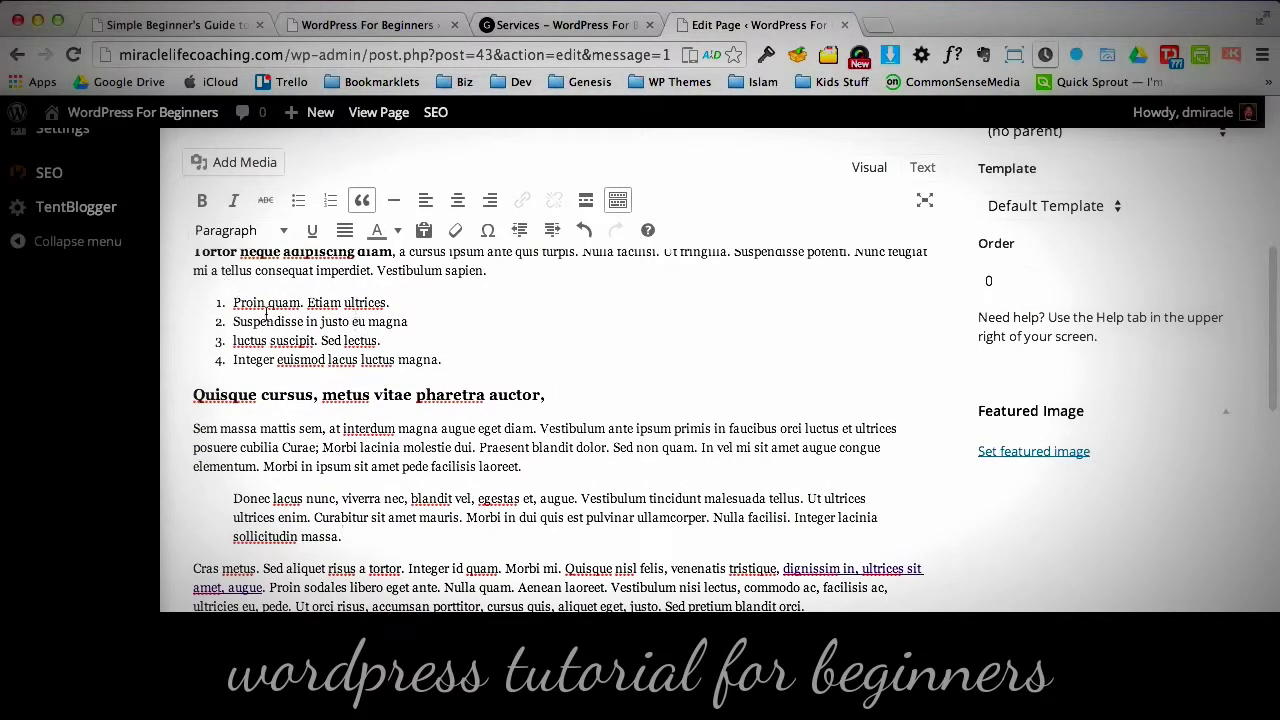
pyautogui.tripleClick(218, 391)
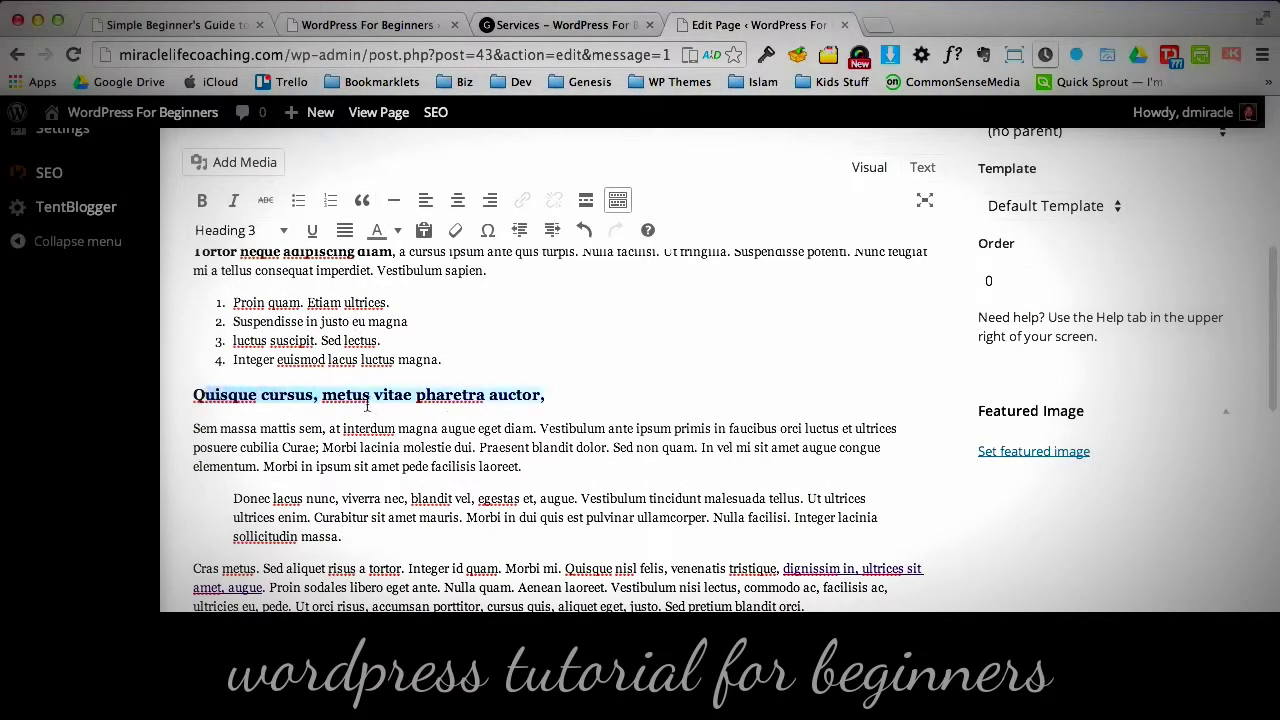
pyautogui.tripleClick(265, 502)
pyautogui.click(406, 541)
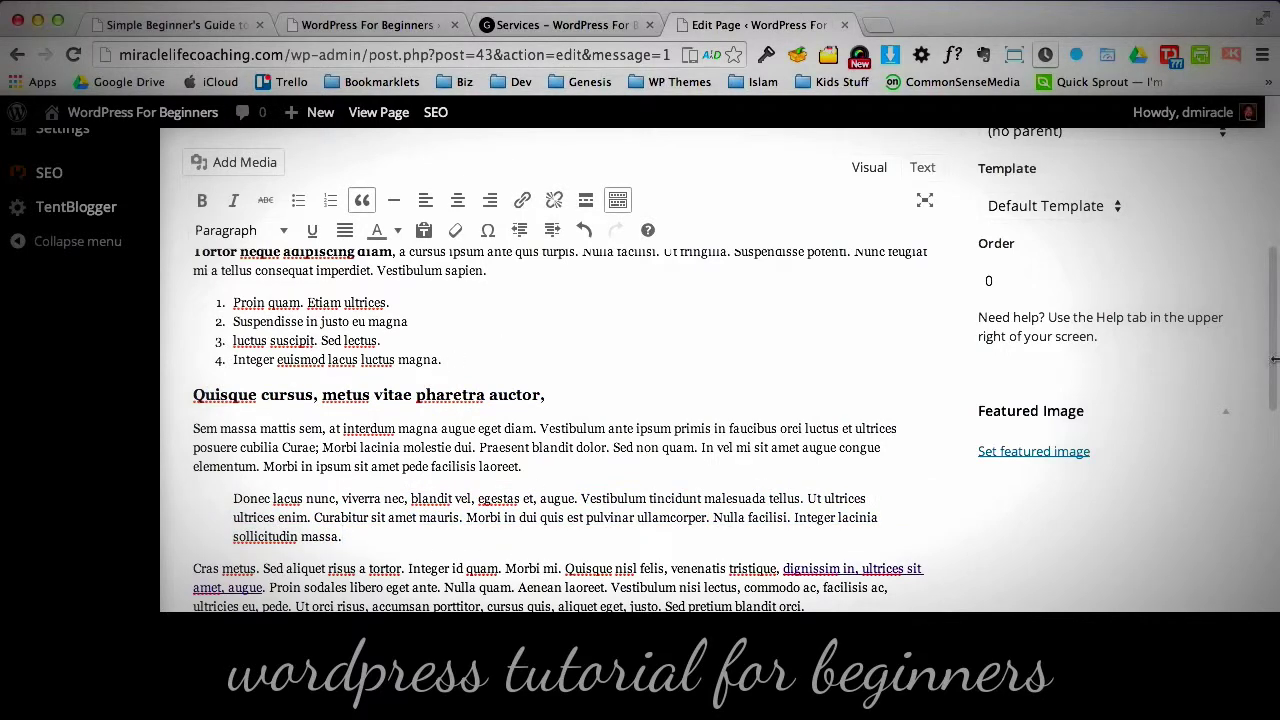
pyautogui.scroll(10, 1275, 358)
pyautogui.click(1198, 383)
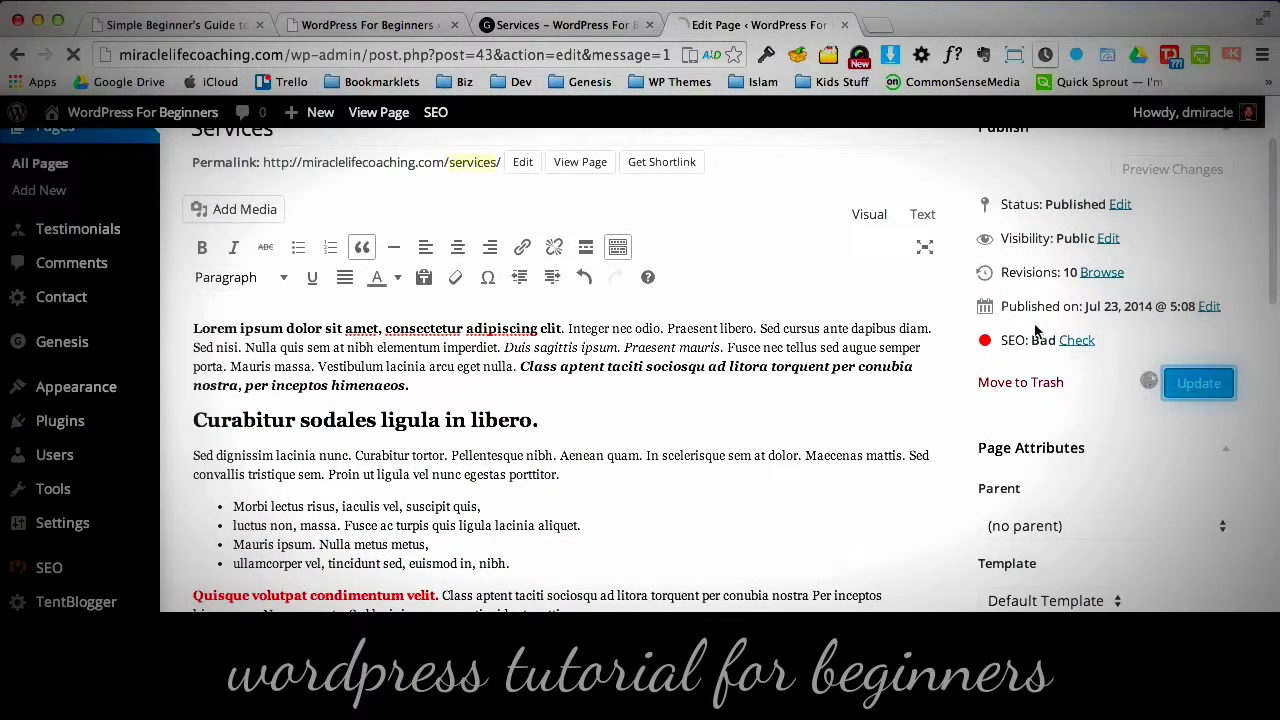
pyautogui.click(552, 26)
pyautogui.click(73, 54)
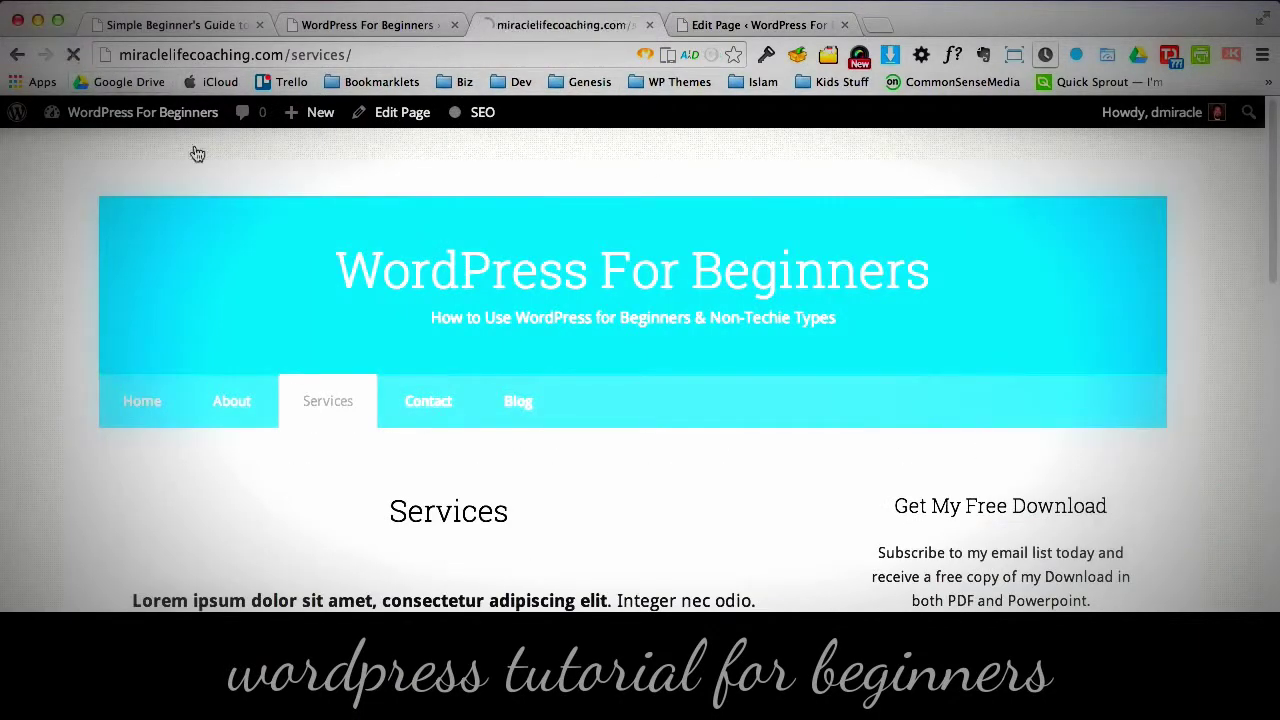
# - Test the "Sed lacinia, urna non tincidunt mattis" link on the live Services page, and return to that page
pyautogui.moveTo(1273, 177); pyautogui.dragTo(1273, 255)
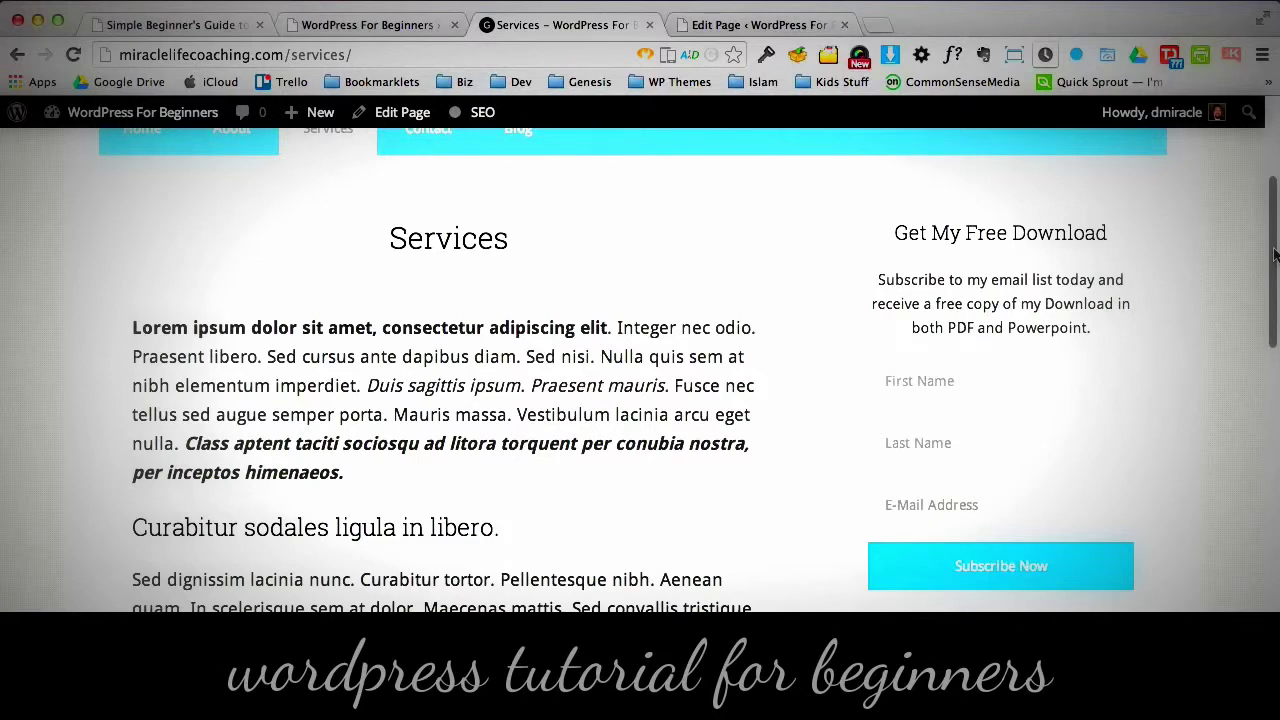
pyautogui.scroll(-5, 753, 422)
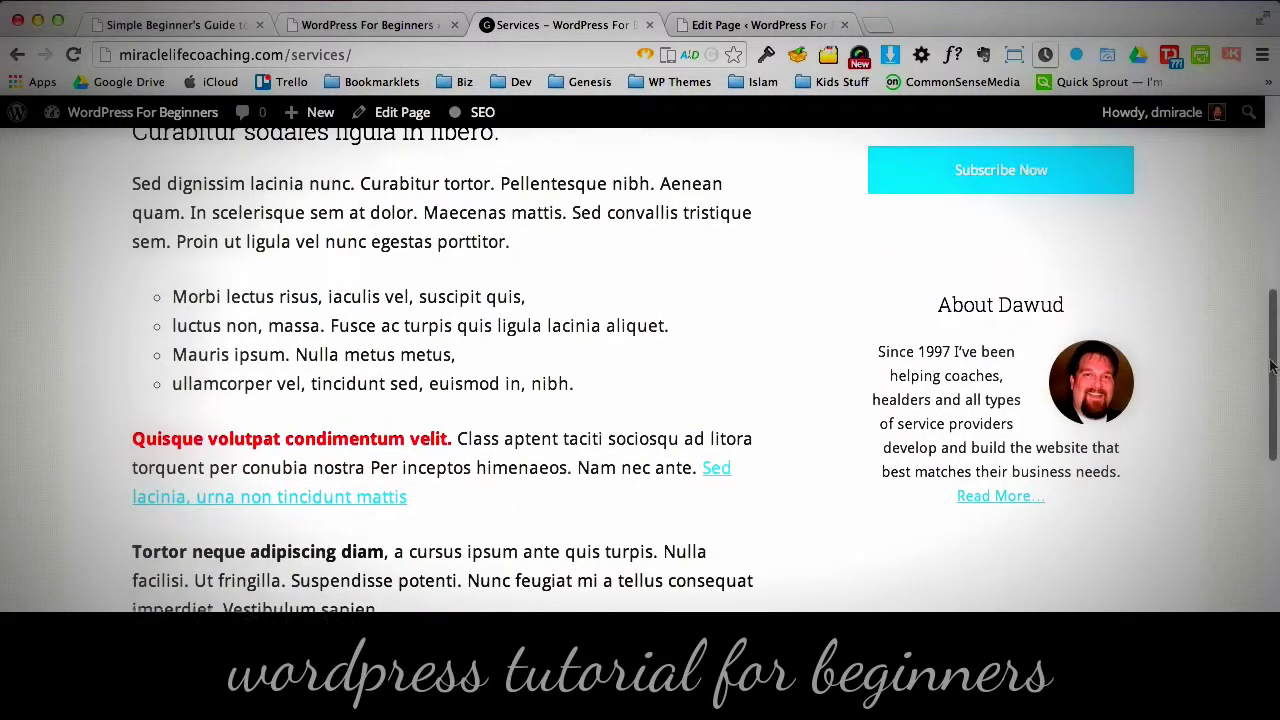
pyautogui.click(714, 480)
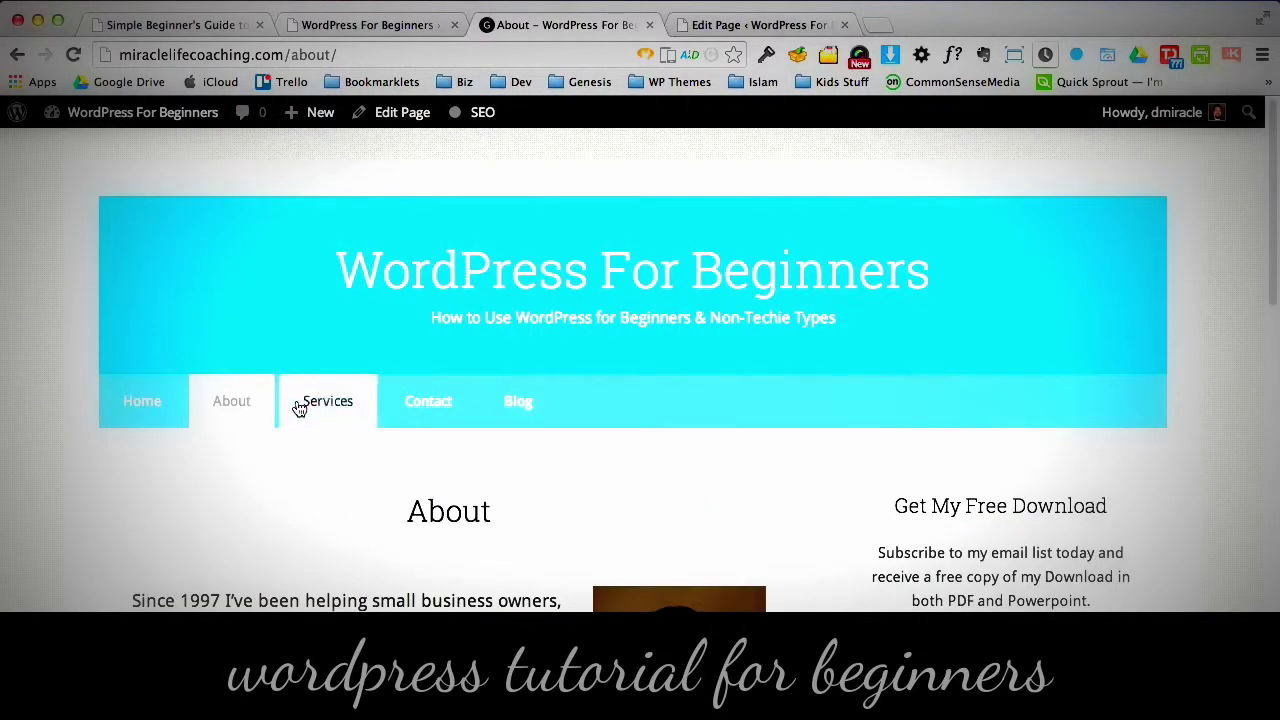
pyautogui.press('super+bracketleft')
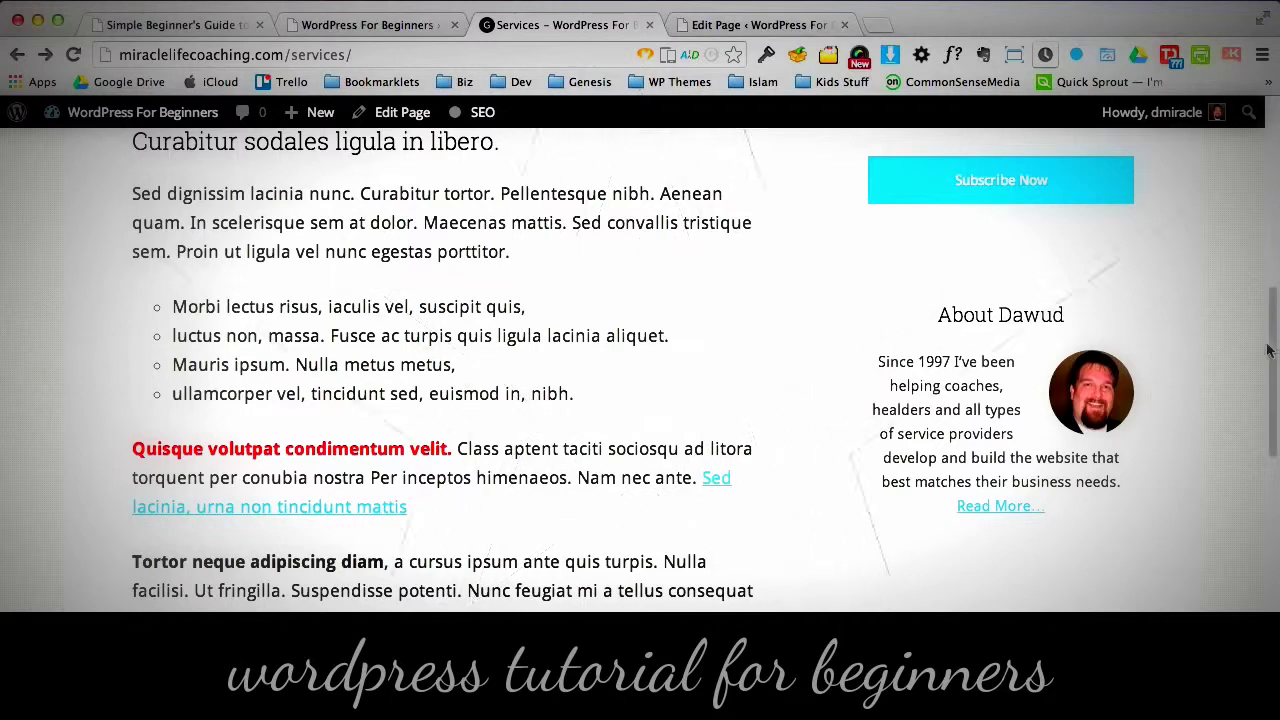
# - Examine how the bold text, numbered list, Heading 3 and blockquote are displayed on the live Services page
pyautogui.moveTo(160, 561); pyautogui.dragTo(336, 561)
pyautogui.scroll(-2, 1275, 462)
pyautogui.scroll(-5, 1275, 462)
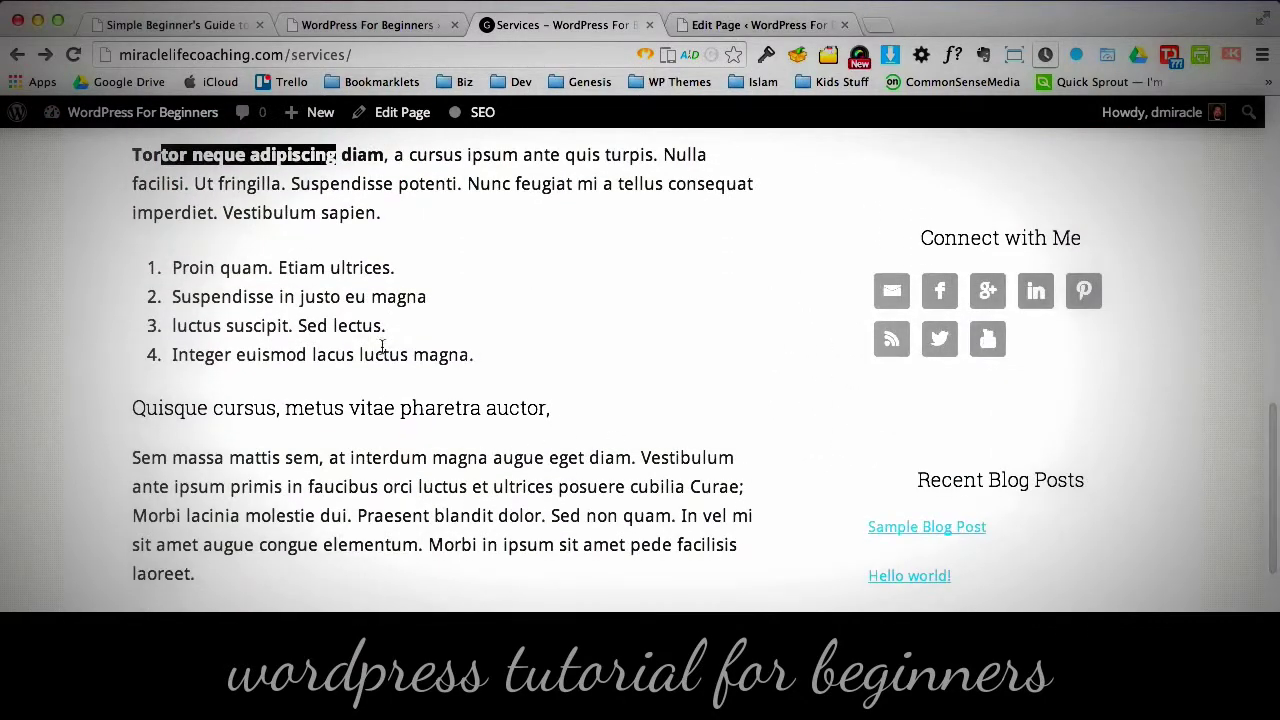
pyautogui.moveTo(252, 268); pyautogui.dragTo(386, 326)
pyautogui.moveTo(193, 408); pyautogui.dragTo(476, 424)
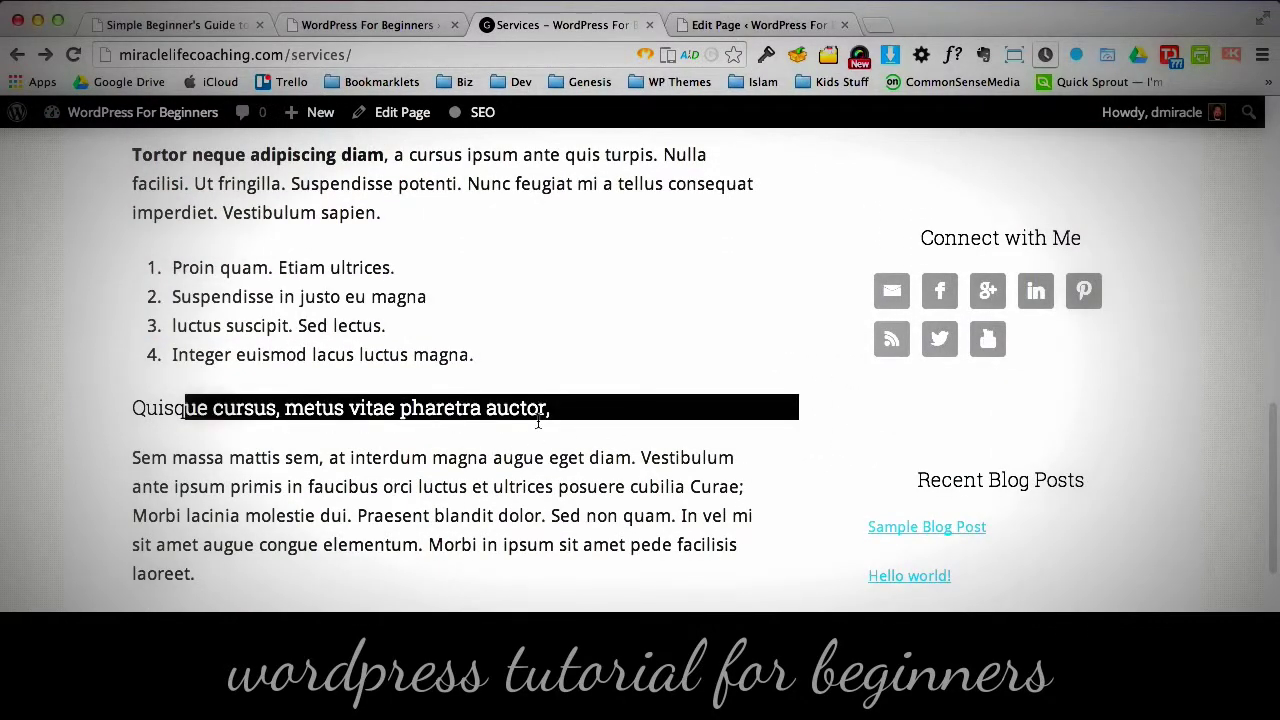
pyautogui.click(611, 407)
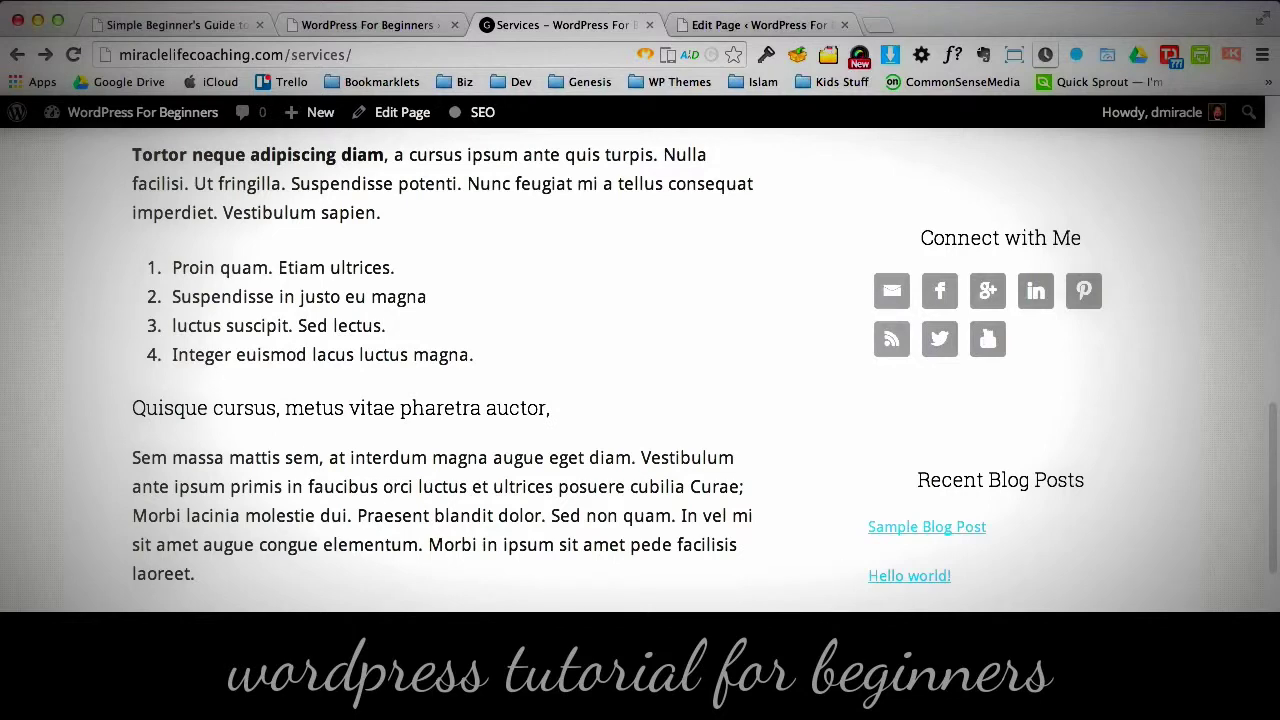
pyautogui.scroll(-4, 717, 505)
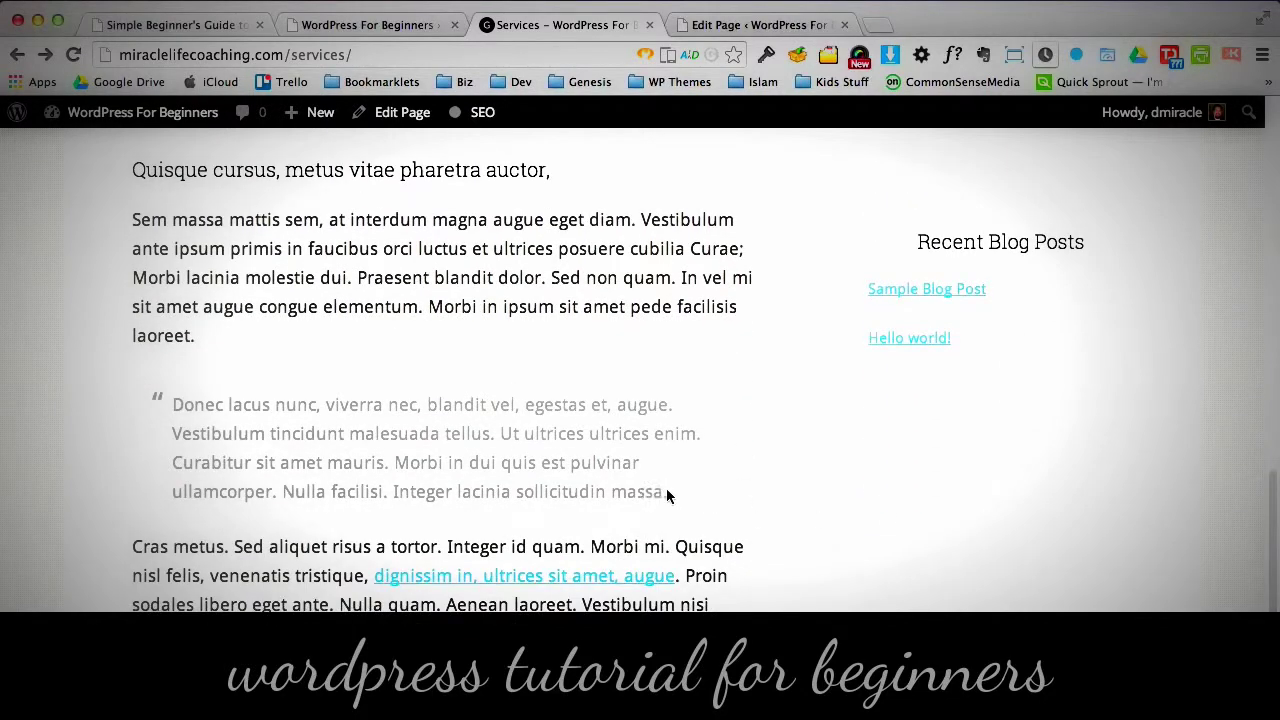
pyautogui.moveTo(666, 488); pyautogui.dragTo(163, 408)
pyautogui.click(229, 406)
pyautogui.moveTo(672, 492); pyautogui.dragTo(224, 422)
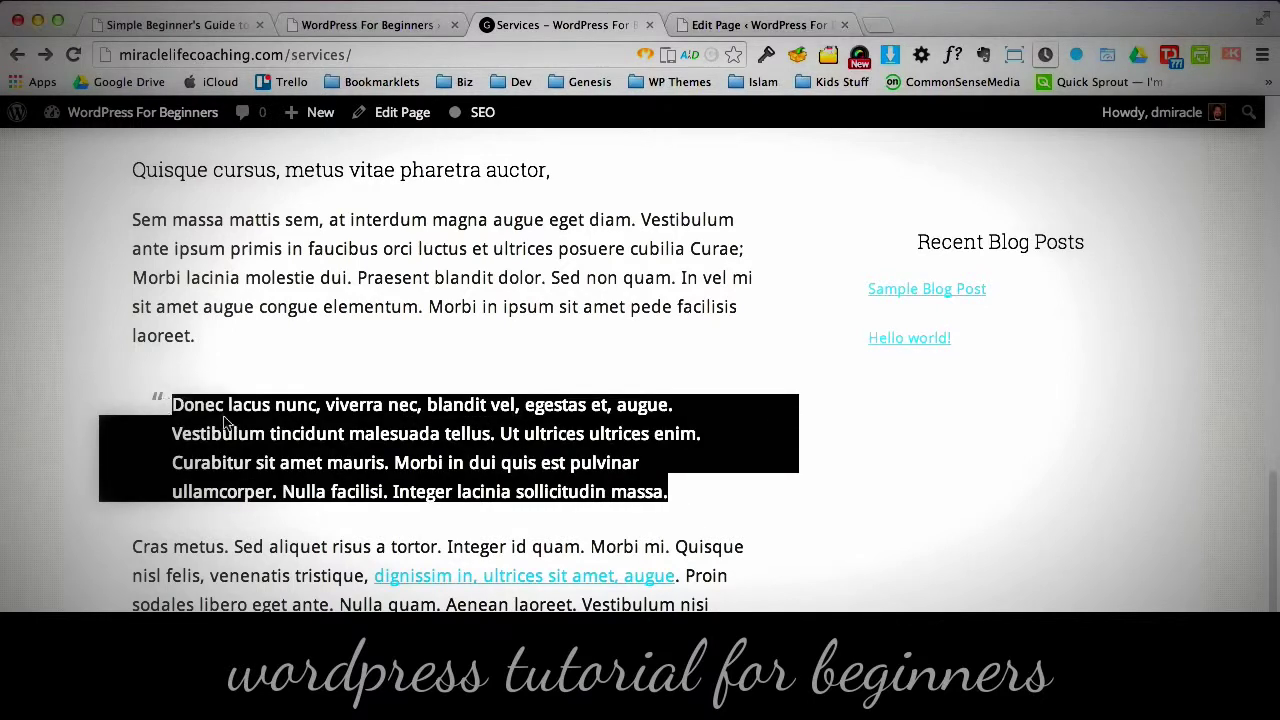
pyautogui.click(250, 424)
# - In the page editor, add a right-aligned line "- Testimonial Name" at the end of the blockquote
pyautogui.click(760, 24)
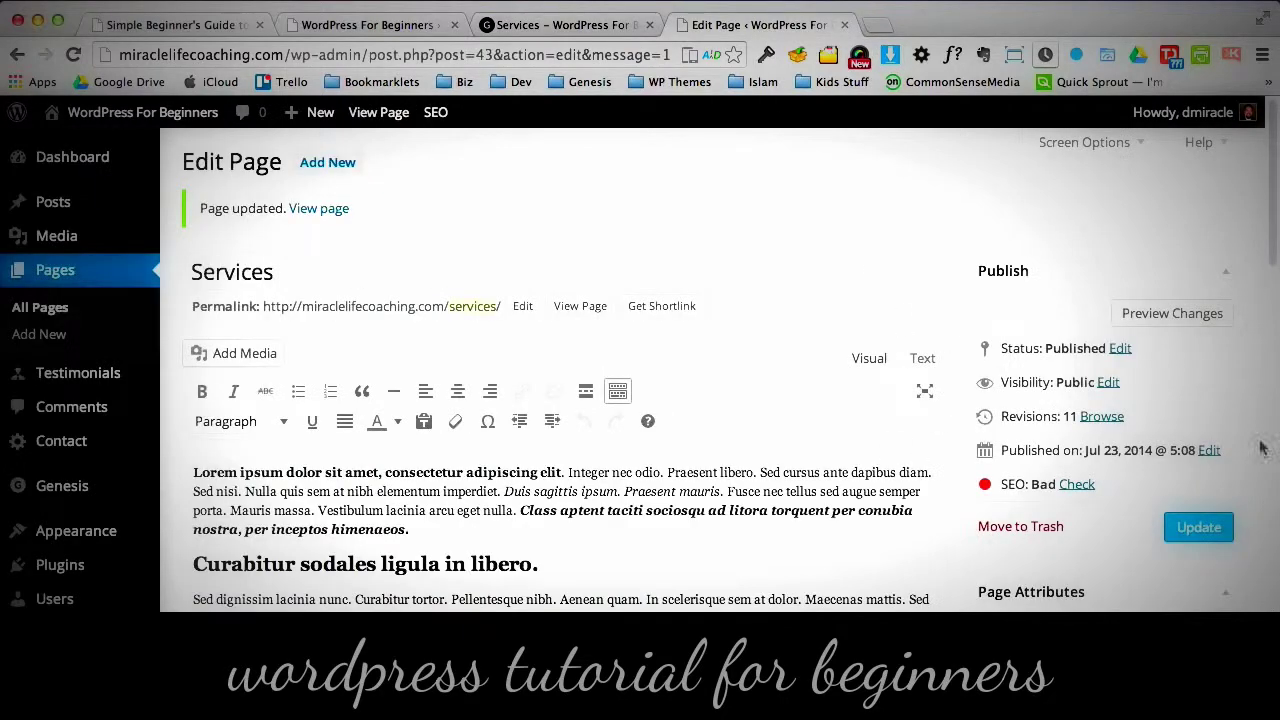
pyautogui.scroll(-10, 1265, 365)
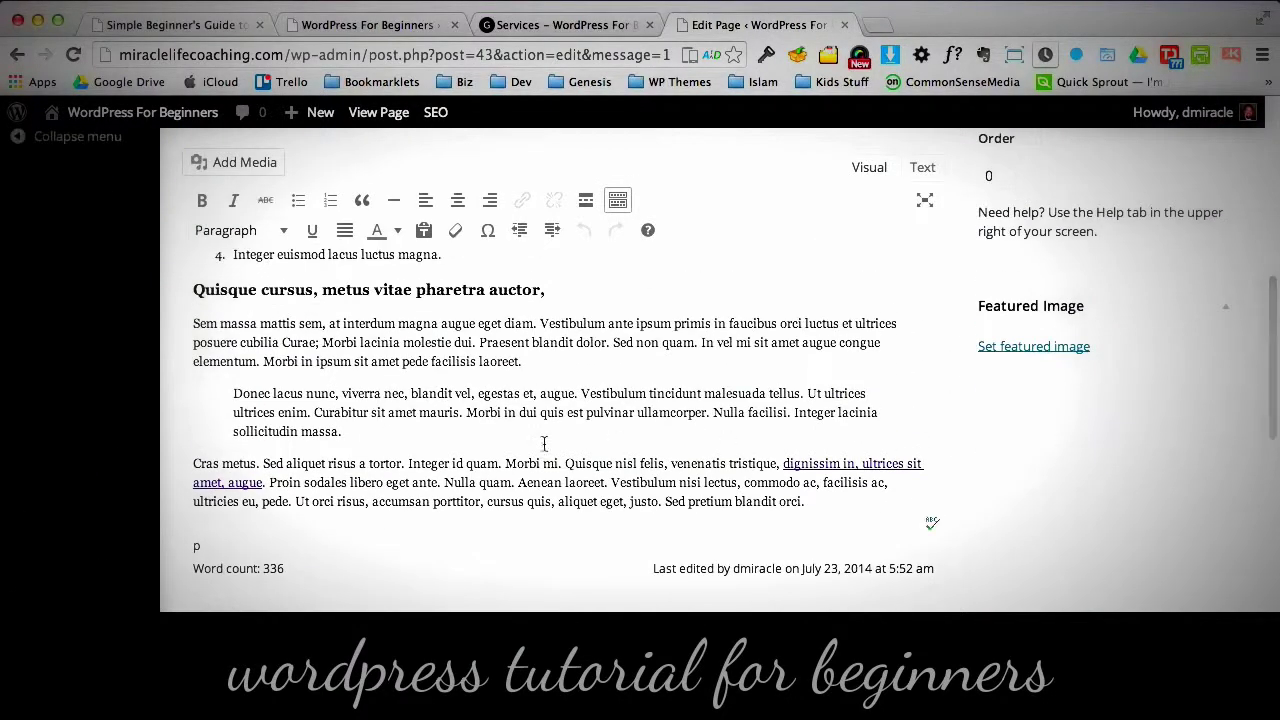
pyautogui.click(364, 430)
pyautogui.press('Return')
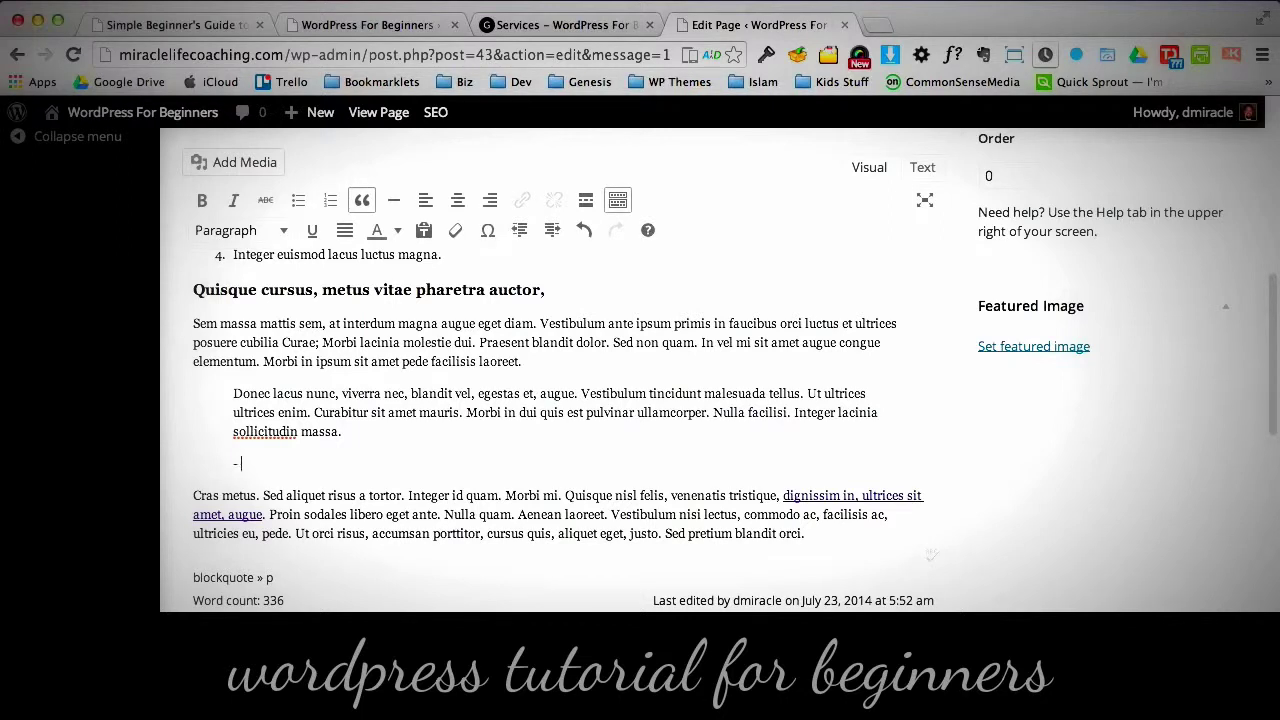
pyautogui.write('- TEstim')
pyautogui.press('BackSpace')
pyautogui.press('BackSpace')
pyautogui.press('BackSpace')
pyautogui.write('timonial Name')
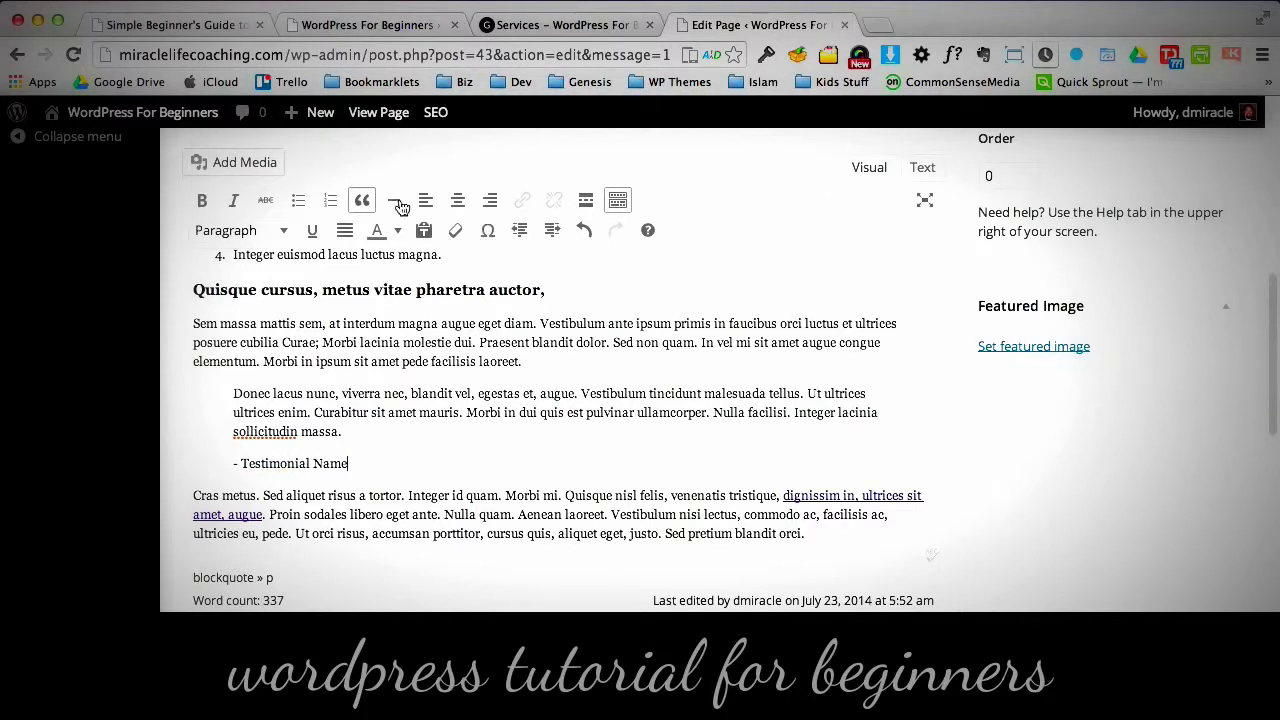
pyautogui.click(490, 200)
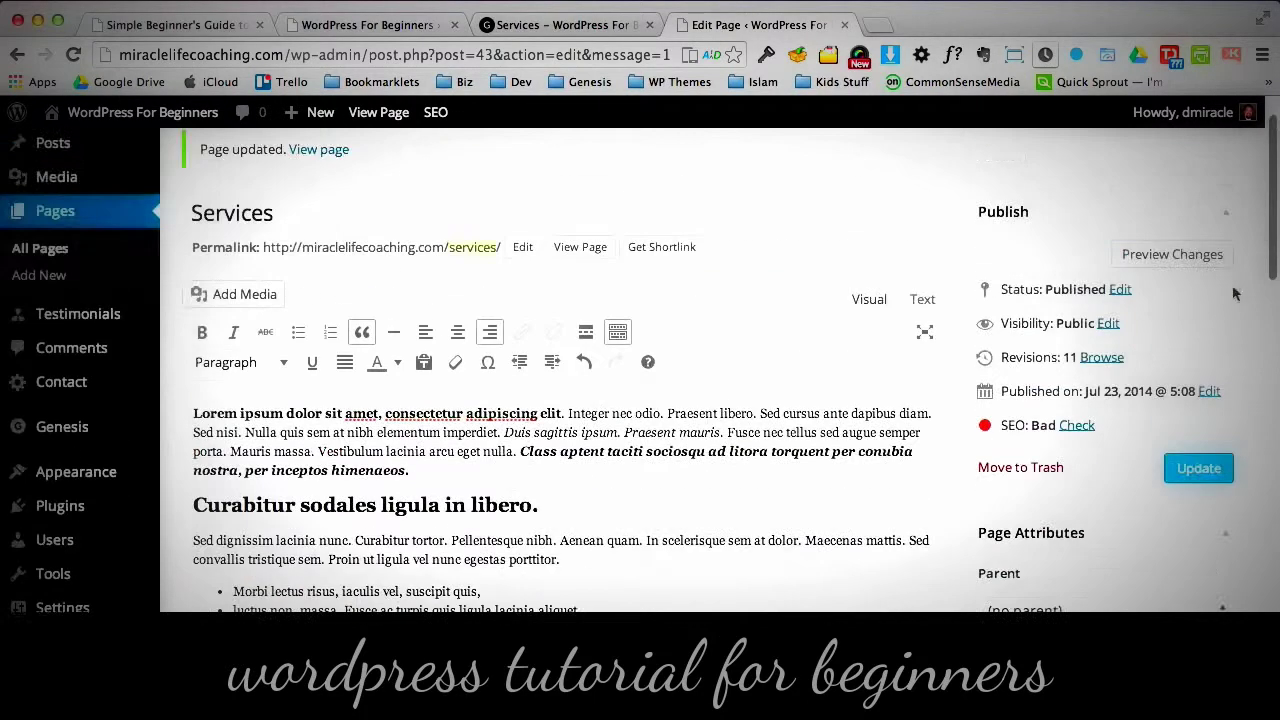
# - Update the Services page and reload its live version to check the testimonial line under the blockquote
pyautogui.click(1199, 472)
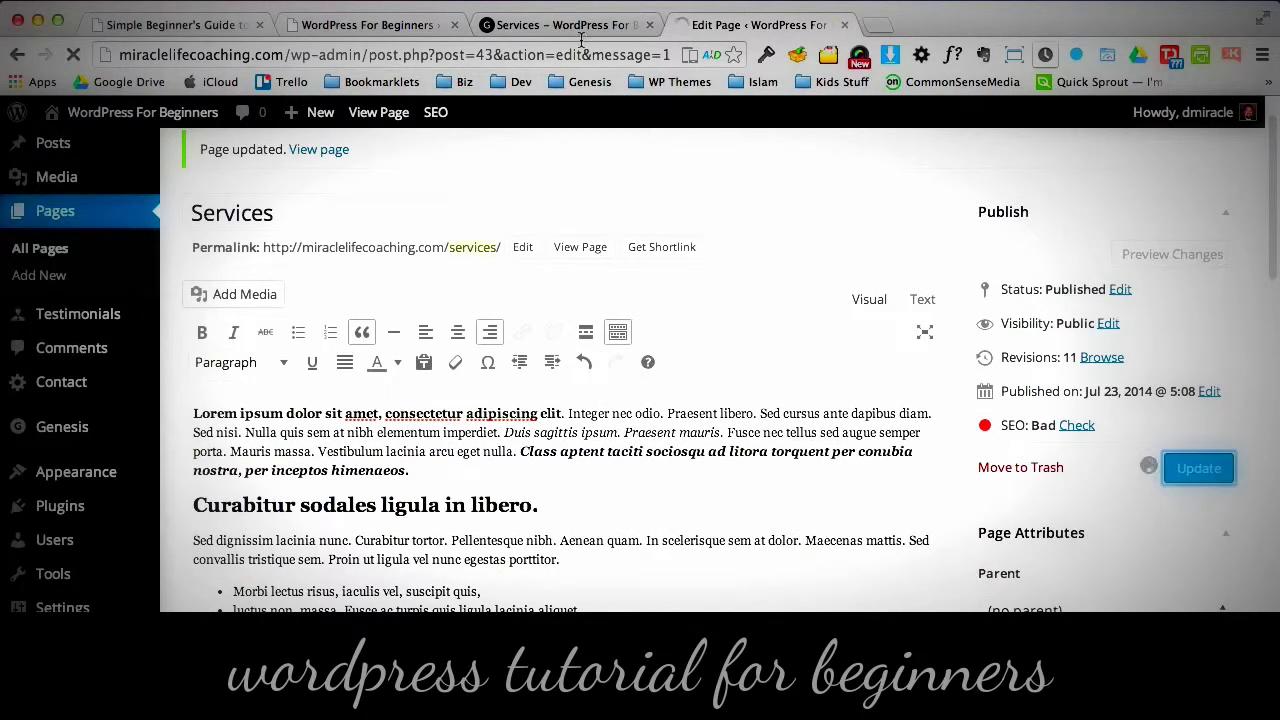
pyautogui.click(570, 24)
pyautogui.click(73, 54)
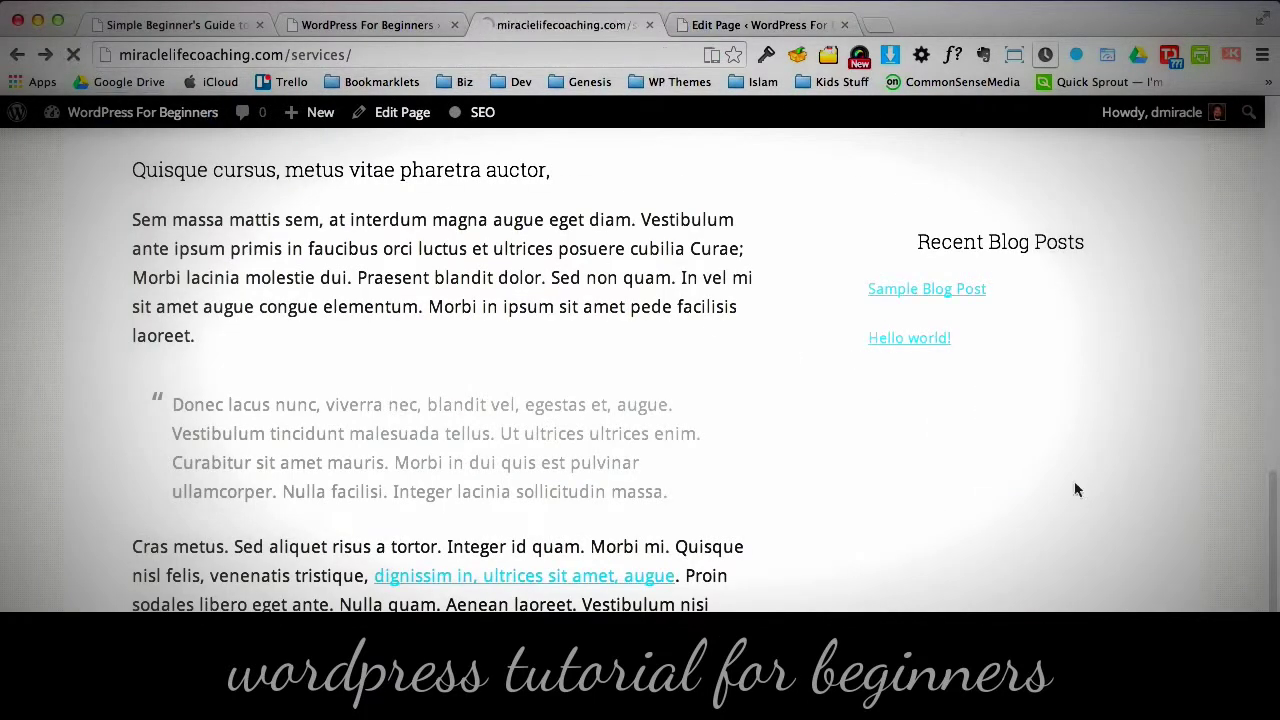
pyautogui.moveTo(733, 549); pyautogui.dragTo(142, 398)
pyautogui.click(570, 545)
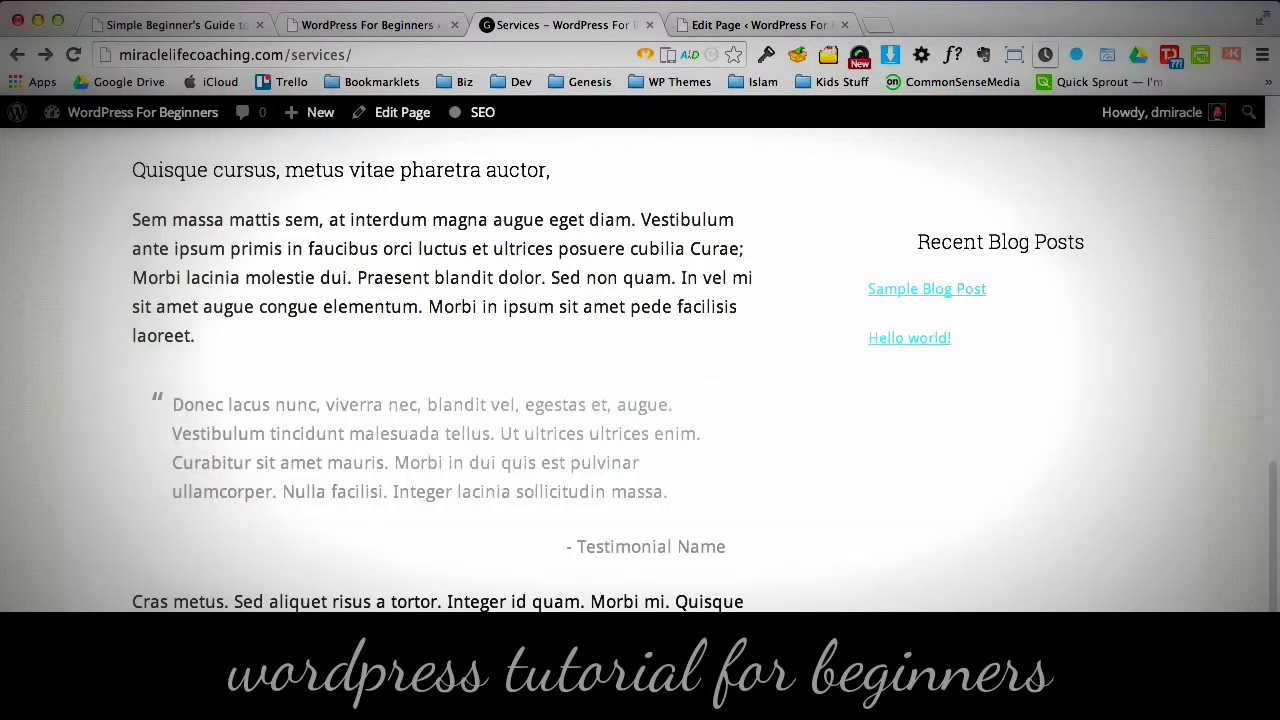
# - Test the "dignissim in, ultrices sit amet, augue" link, look through the external site it opens, and close that site's tab
pyautogui.scroll(-5, 1268, 466)
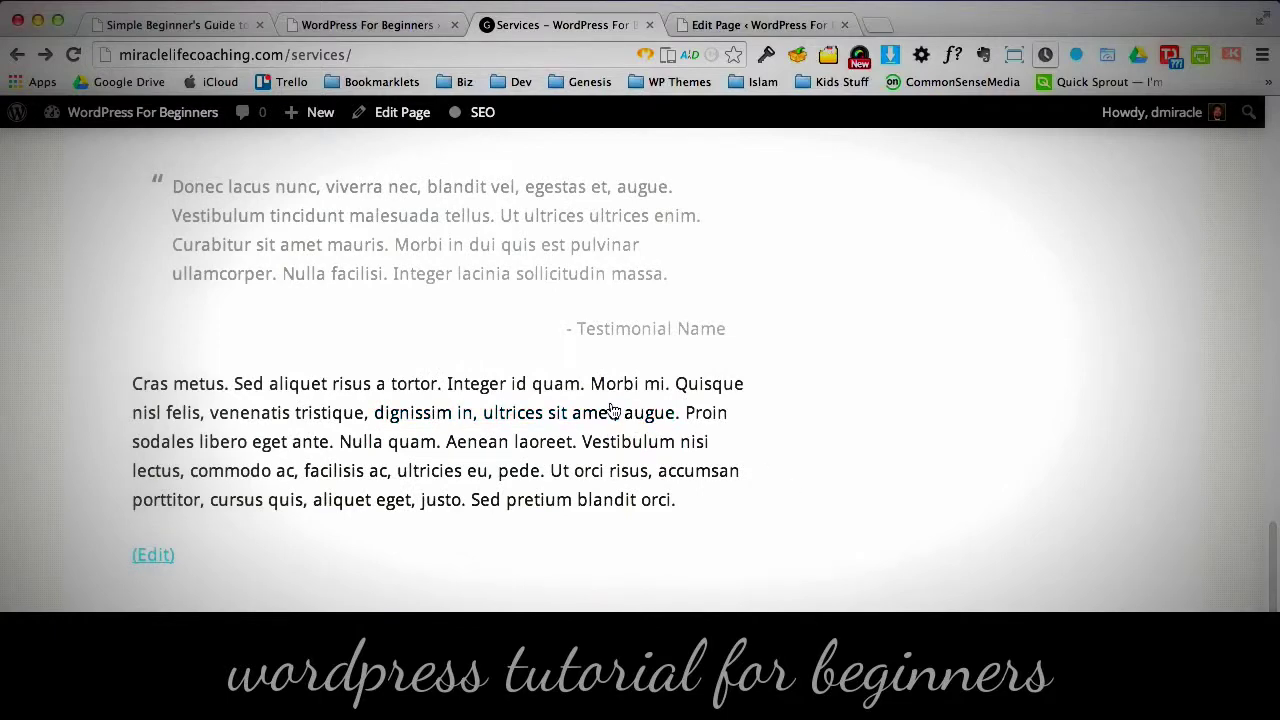
pyautogui.click(595, 420)
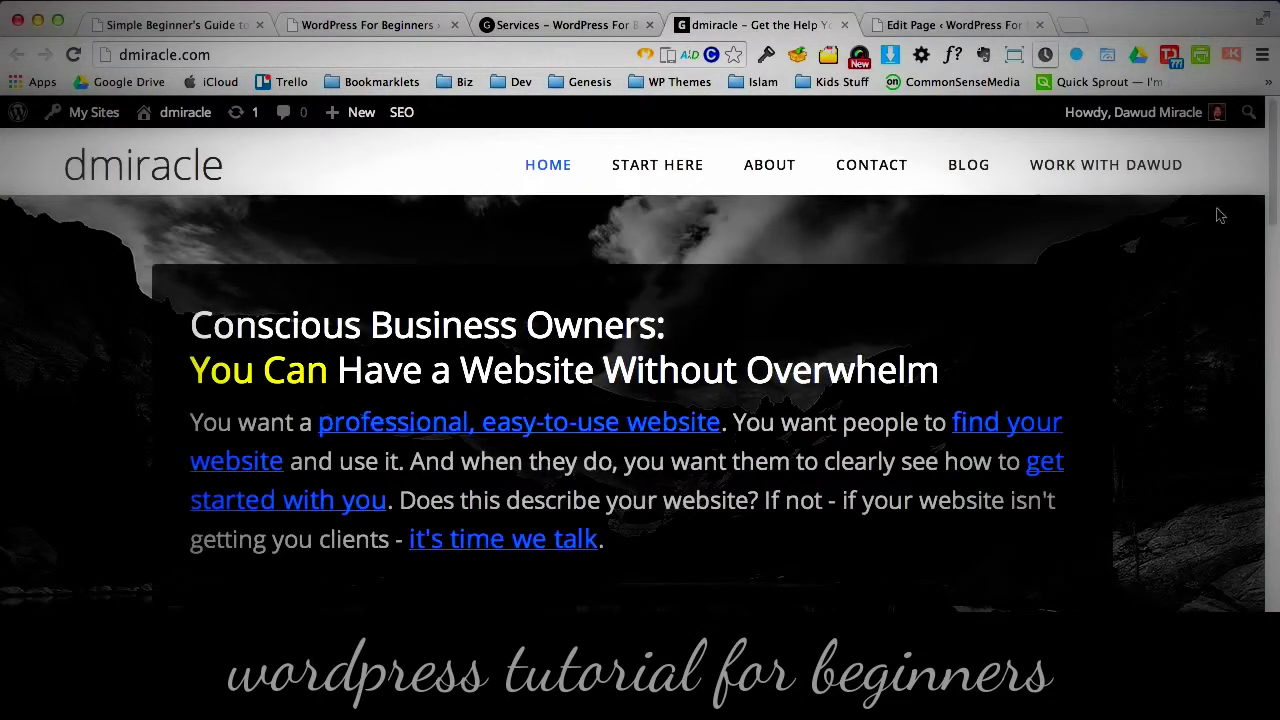
pyautogui.scroll(-10, 1262, 470)
pyautogui.scroll(-5, 1262, 470)
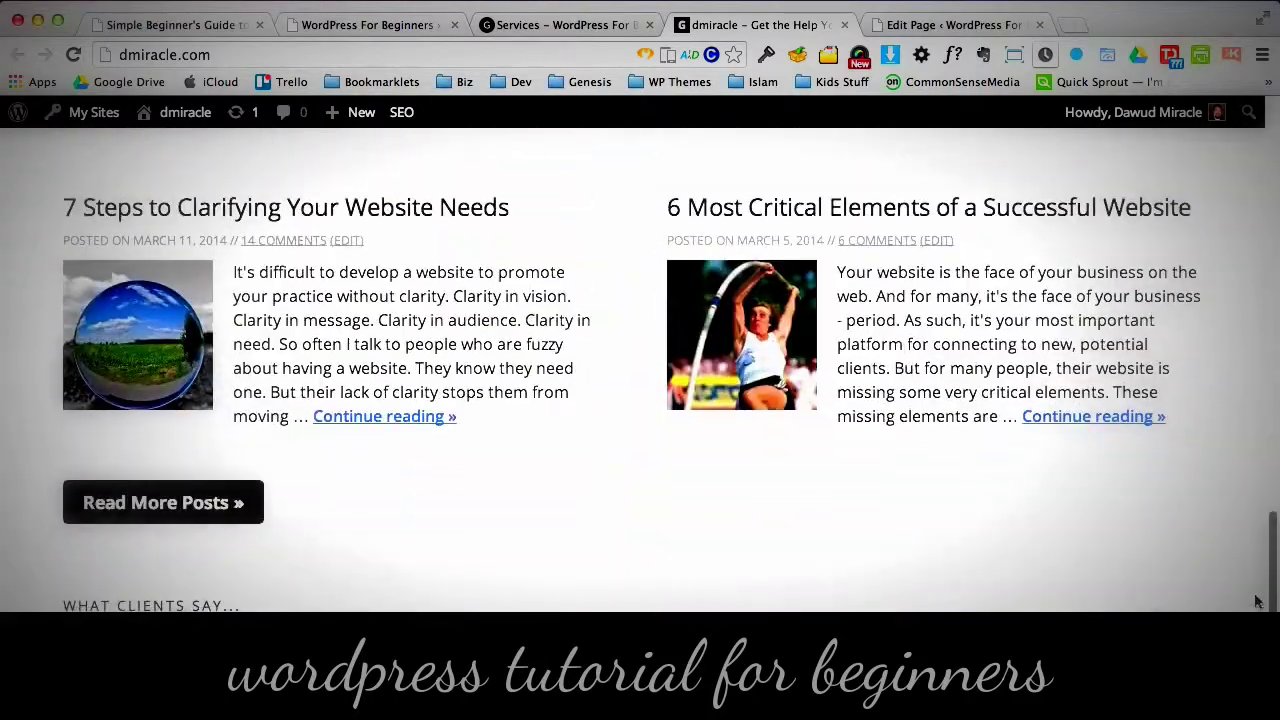
pyautogui.scroll(20, 1262, 470)
pyautogui.click(845, 25)
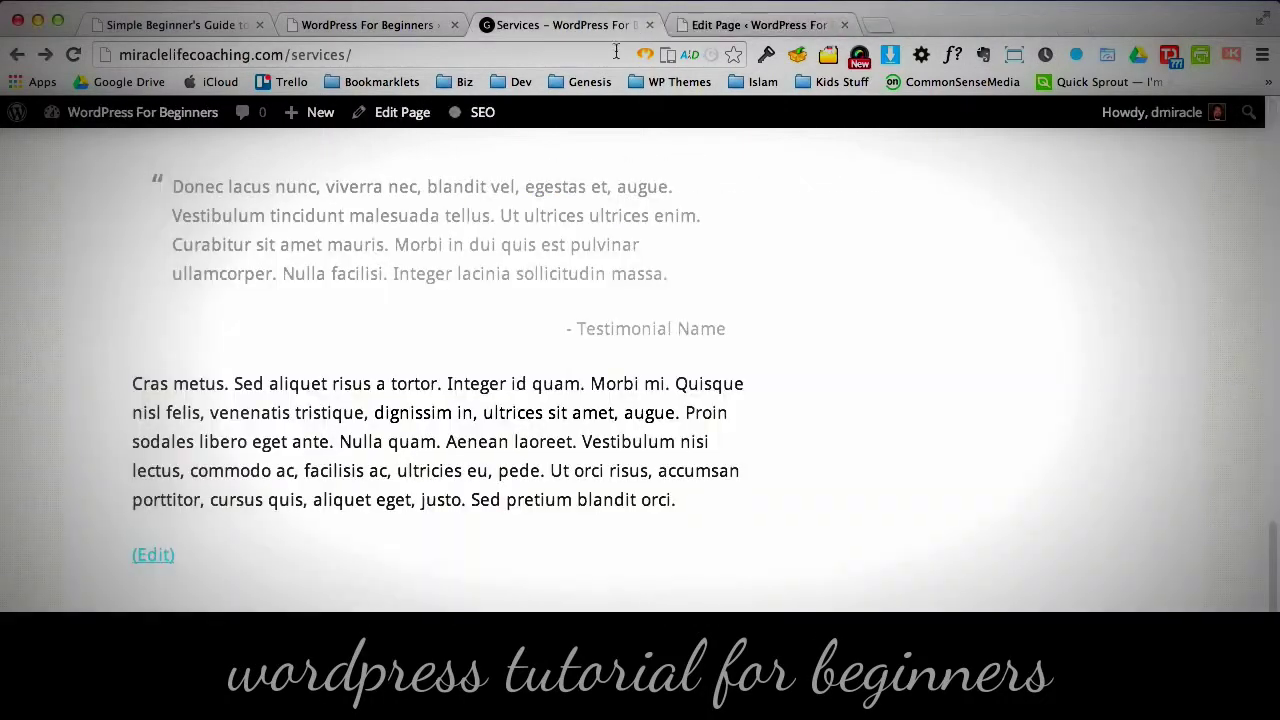
# - Review the whole formatted live Services page from the blockquote back up to the site header
pyautogui.scroll(5, 1268, 510)
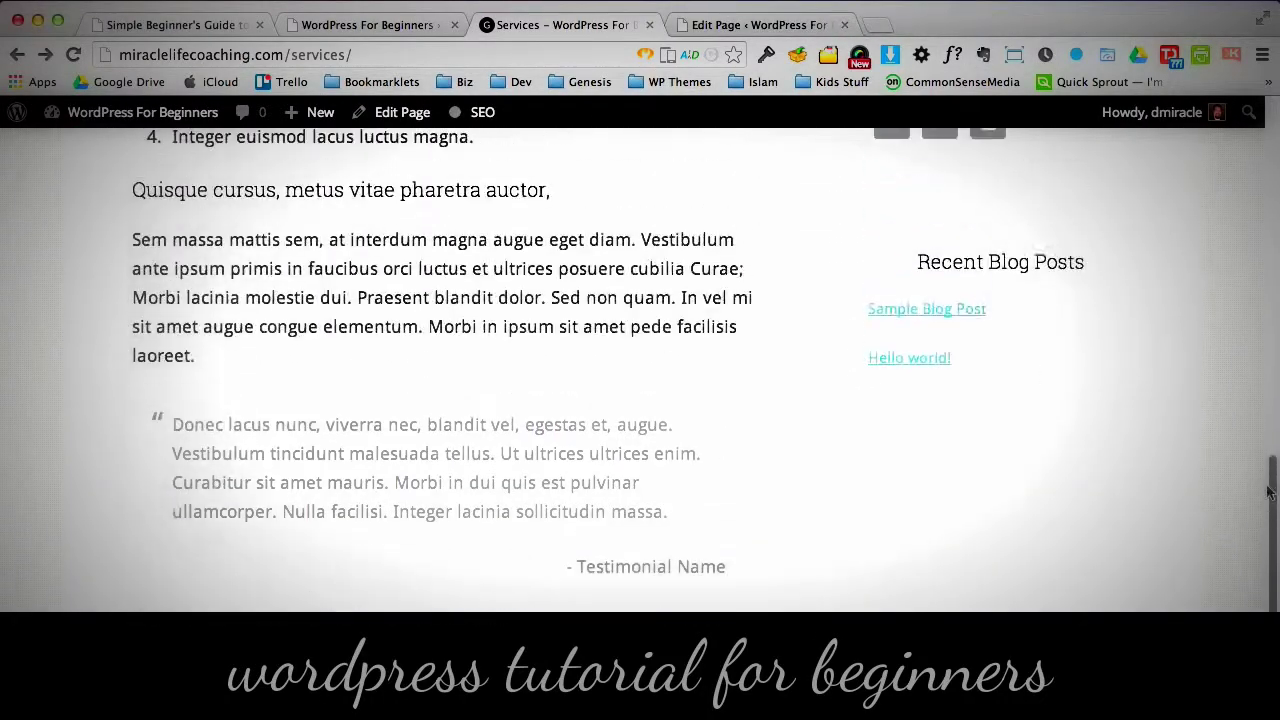
pyautogui.scroll(-2, 1268, 520)
pyautogui.moveTo(1265, 518); pyautogui.dragTo(1260, 209)
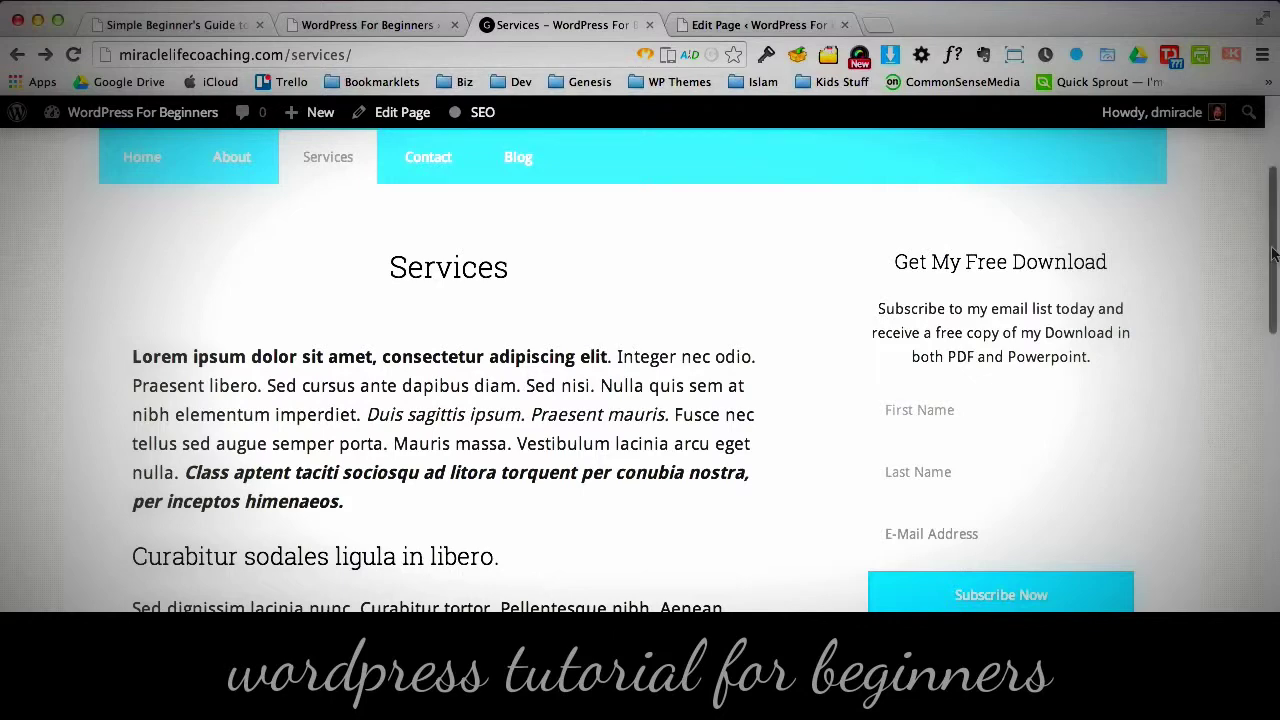
pyautogui.scroll(5, 522, 522)
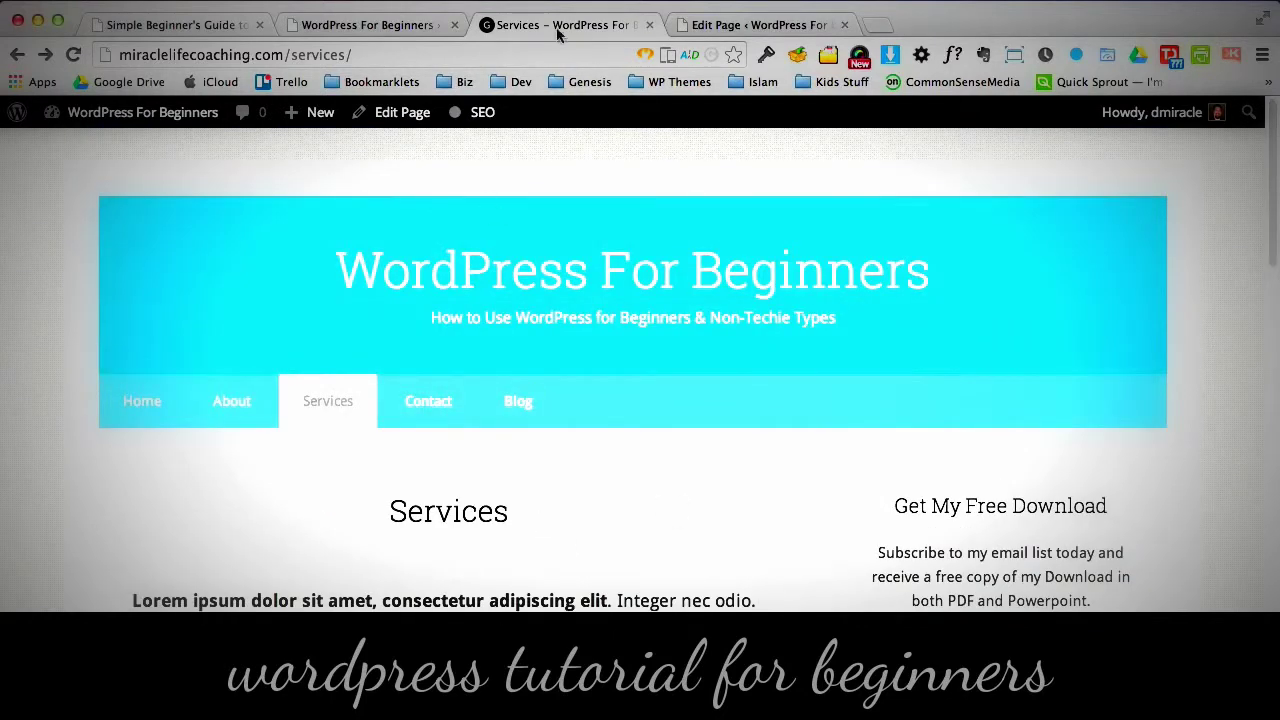
# - Open the live Home page and look at the image placed below its title as an example
pyautogui.click(705, 25)
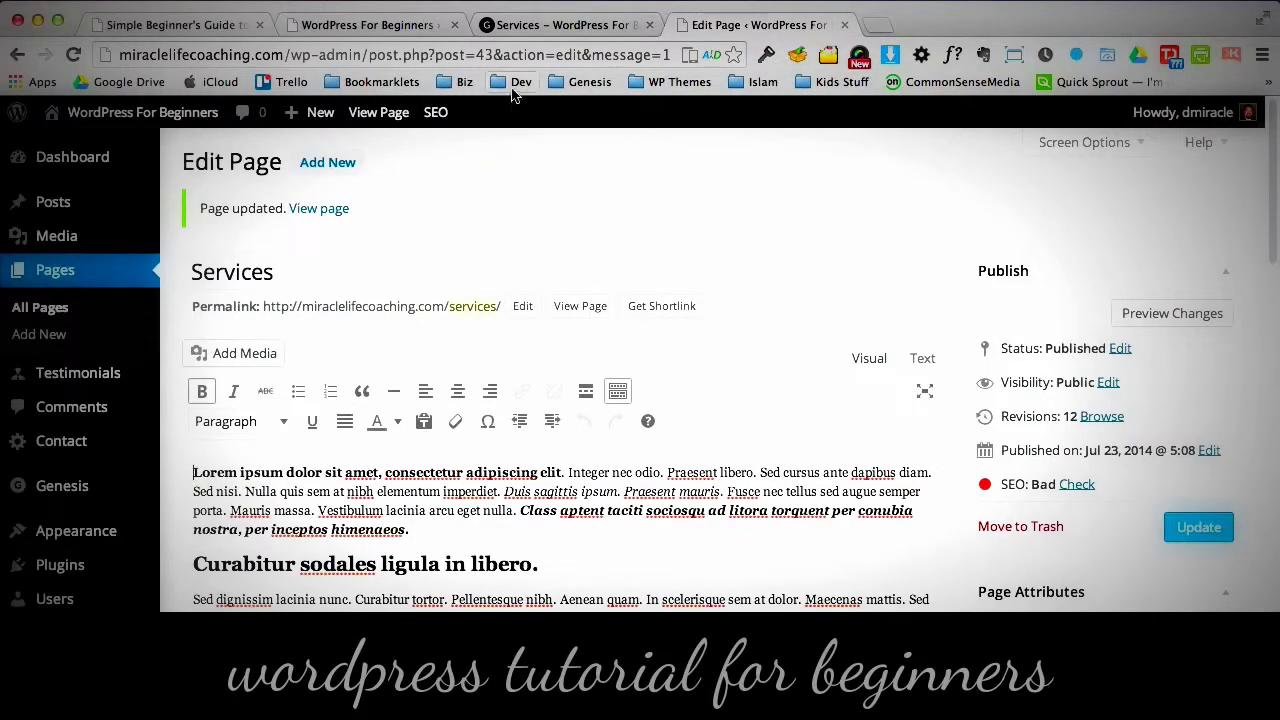
pyautogui.click(555, 25)
pyautogui.click(150, 401)
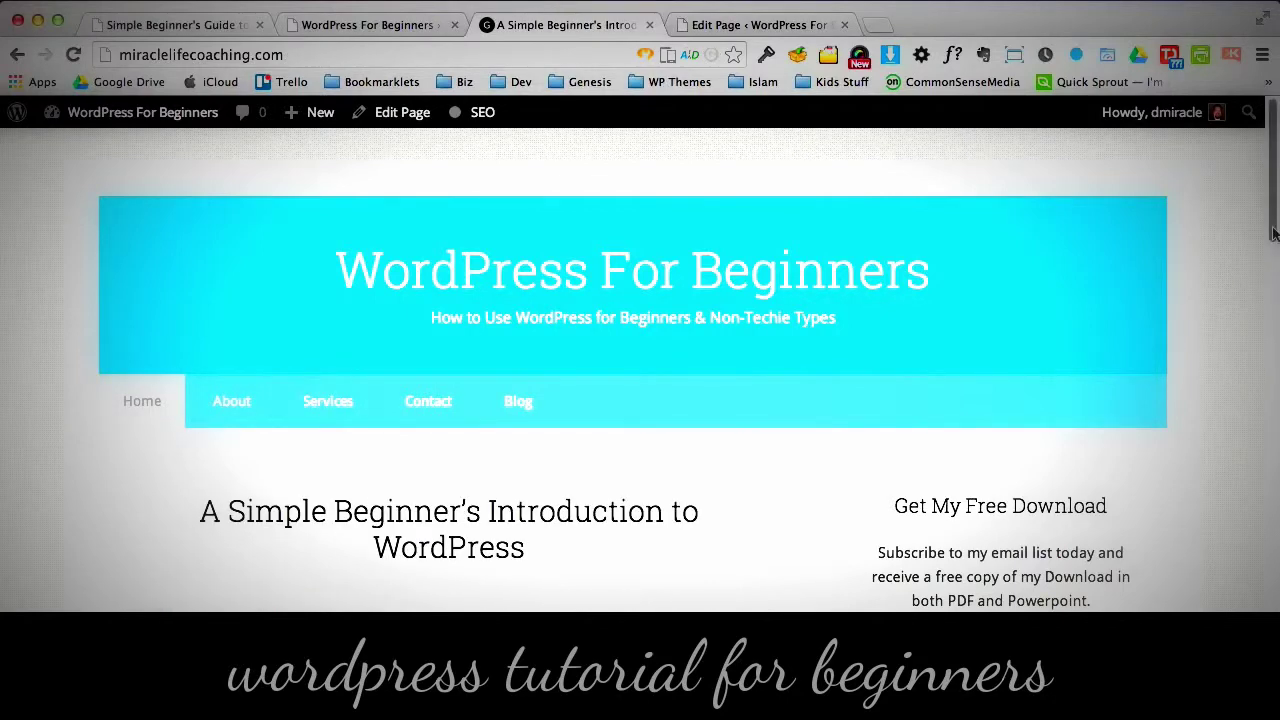
pyautogui.scroll(-3, 1255, 300)
# - At the start of the Services page text, insert the library image pawnee-lake-facebook.jpg, centered, at full size and without a link
pyautogui.click(708, 20)
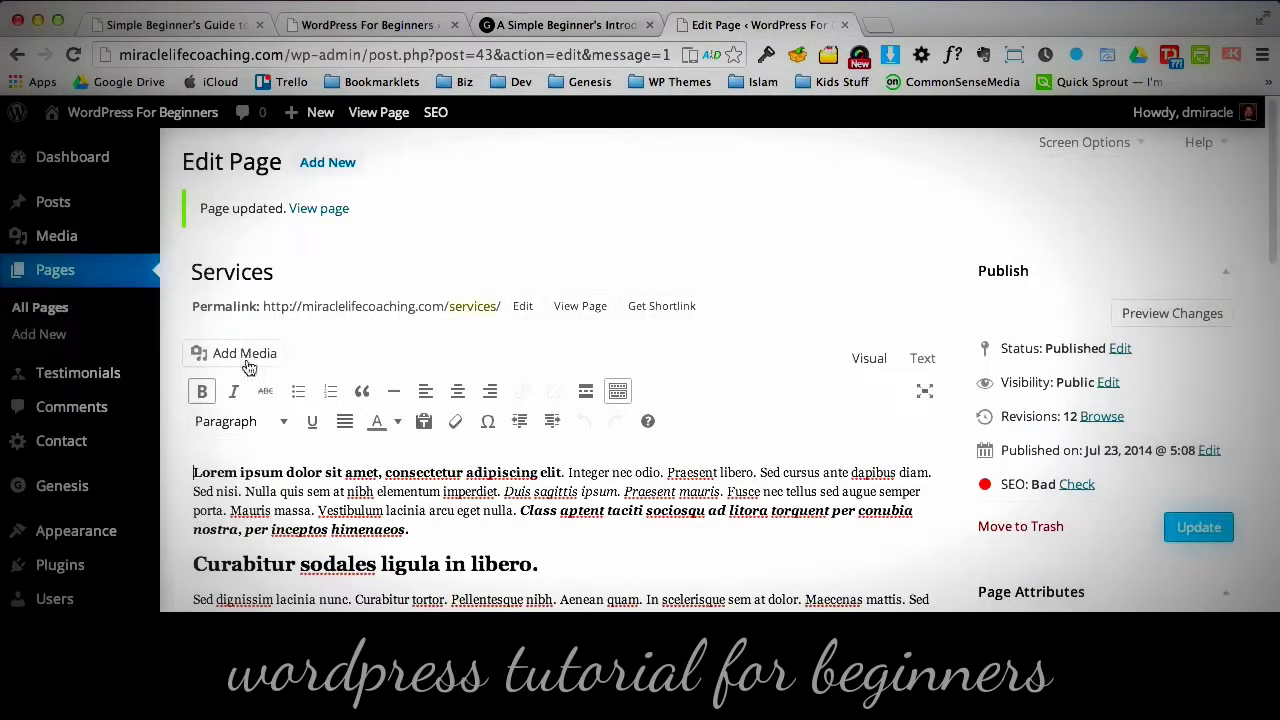
pyautogui.click(195, 470)
pyautogui.click(255, 354)
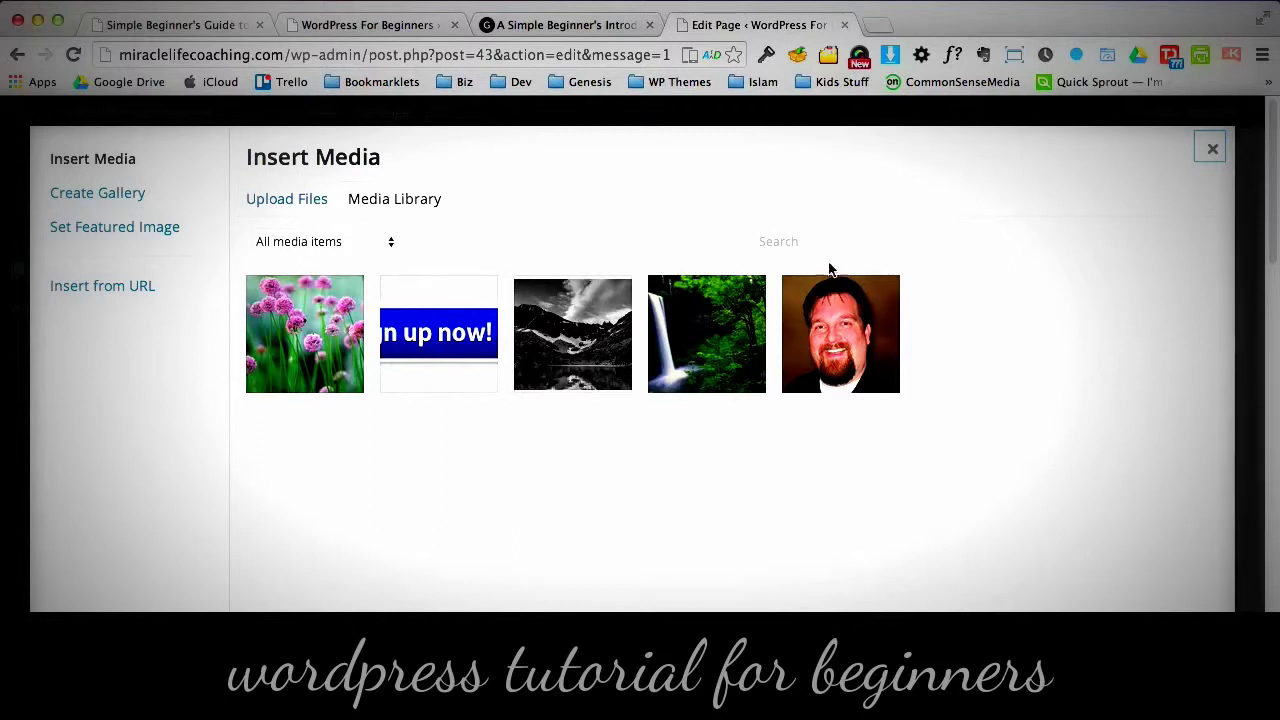
pyautogui.click(586, 356)
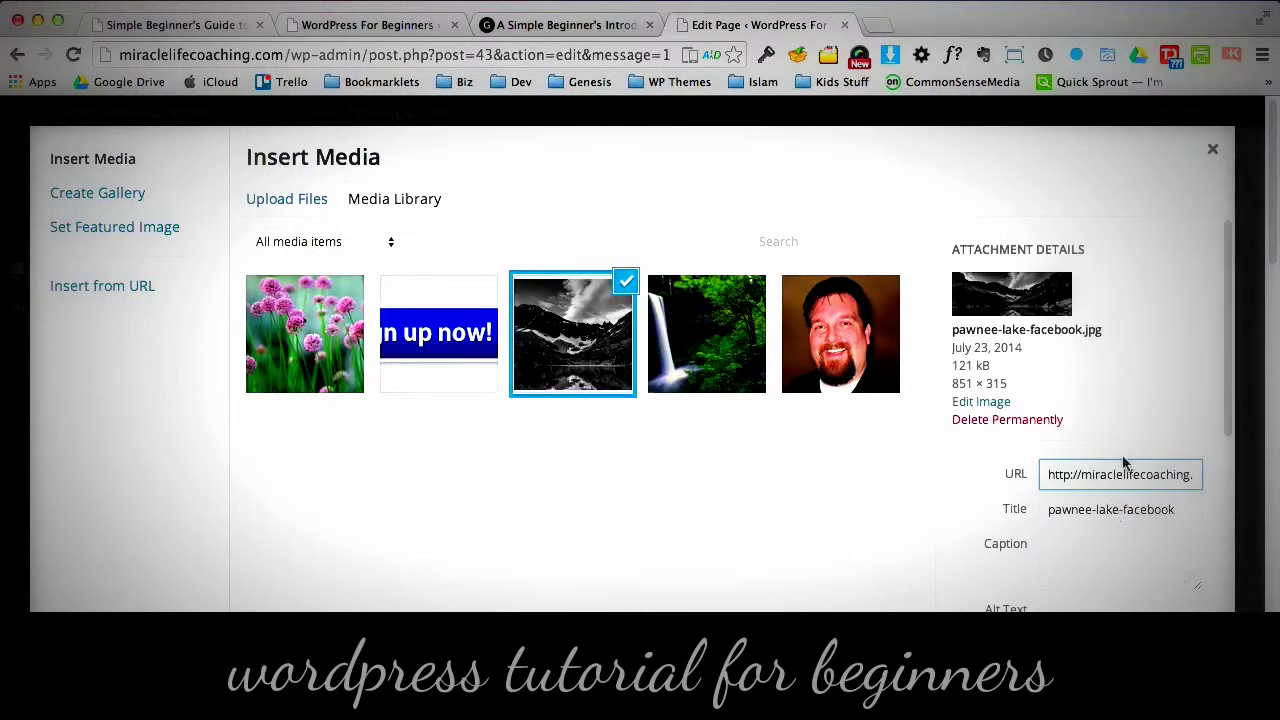
pyautogui.scroll(-5, 1200, 520)
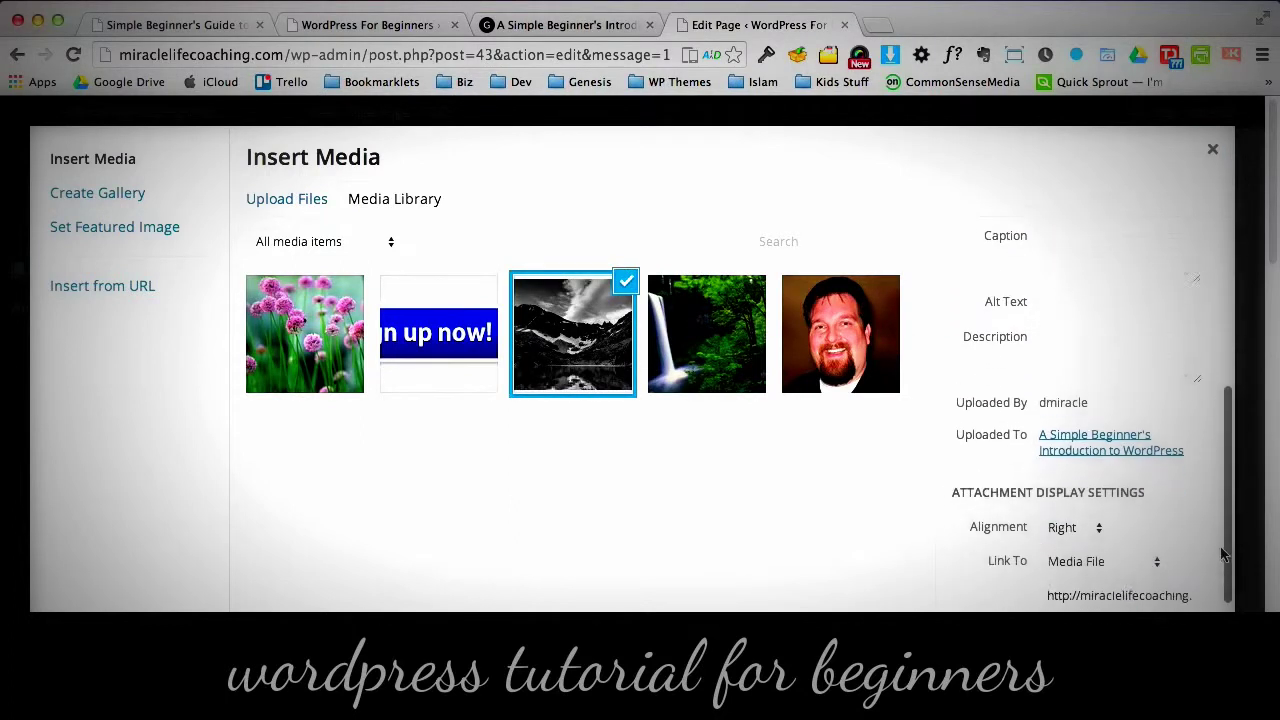
pyautogui.scroll(-1, 1222, 553)
pyautogui.click(1075, 486)
pyautogui.click(1065, 466)
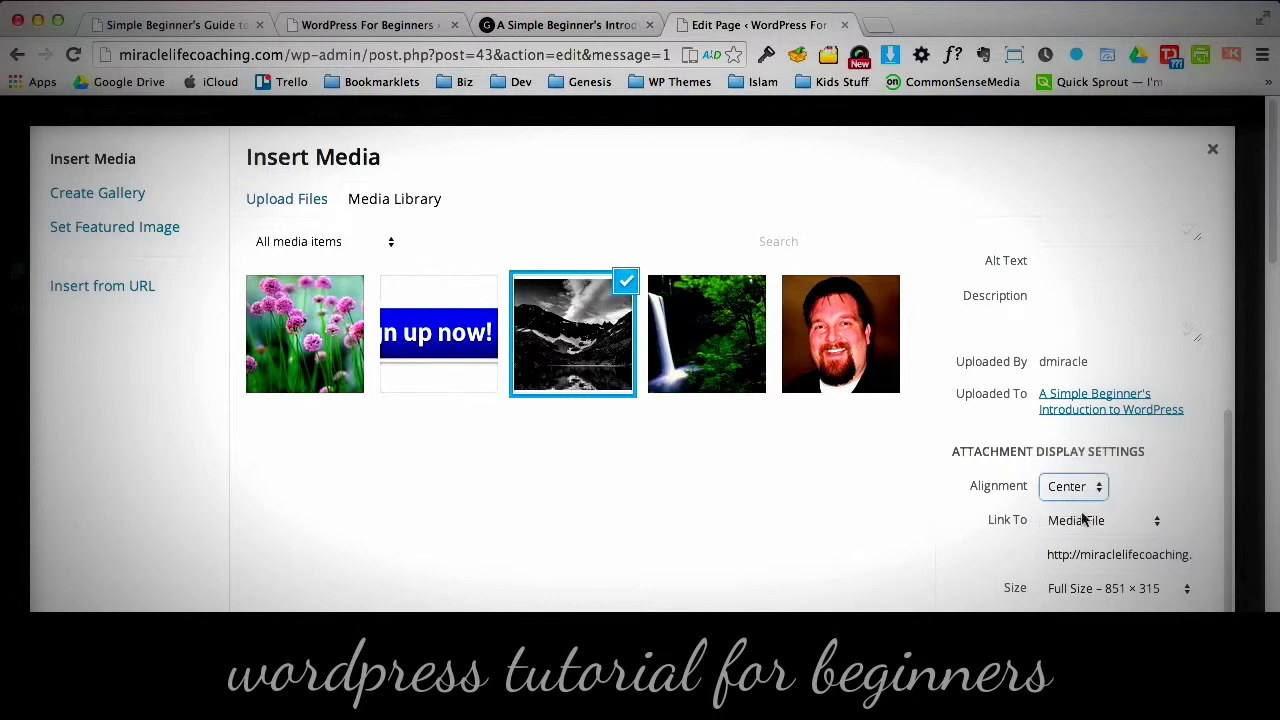
pyautogui.click(1084, 519)
pyautogui.click(1073, 571)
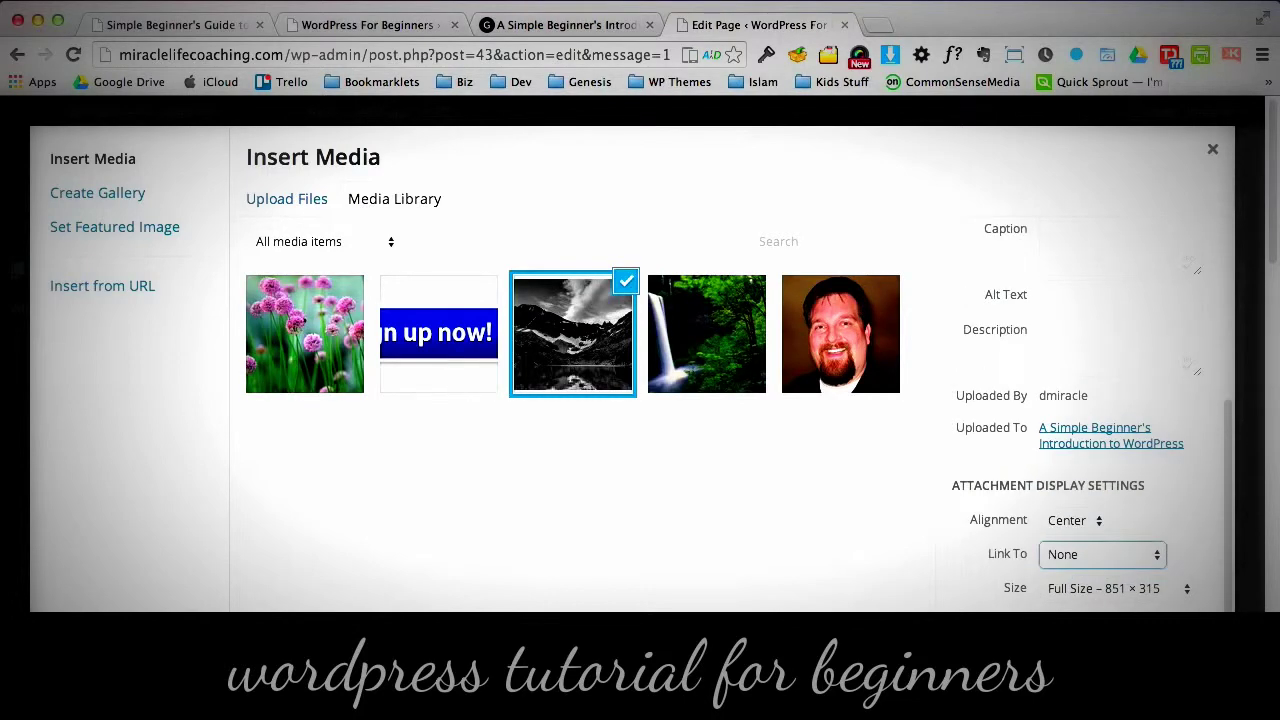
pyautogui.click(1180, 650)
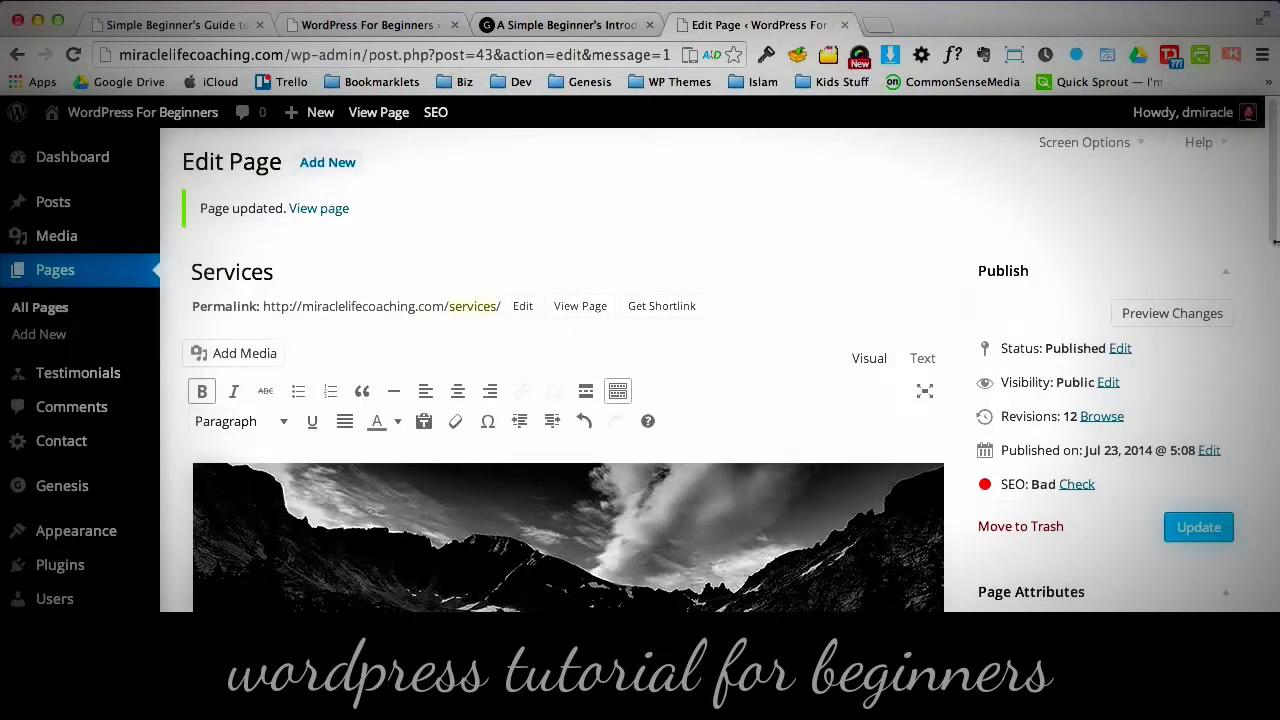
# - Upload Common Ivy.jpg from the Photos folder for insertion before the "Sed dignissim lacinia nunc" paragraph of the Services page
pyautogui.moveTo(1275, 242); pyautogui.dragTo(1268, 348)
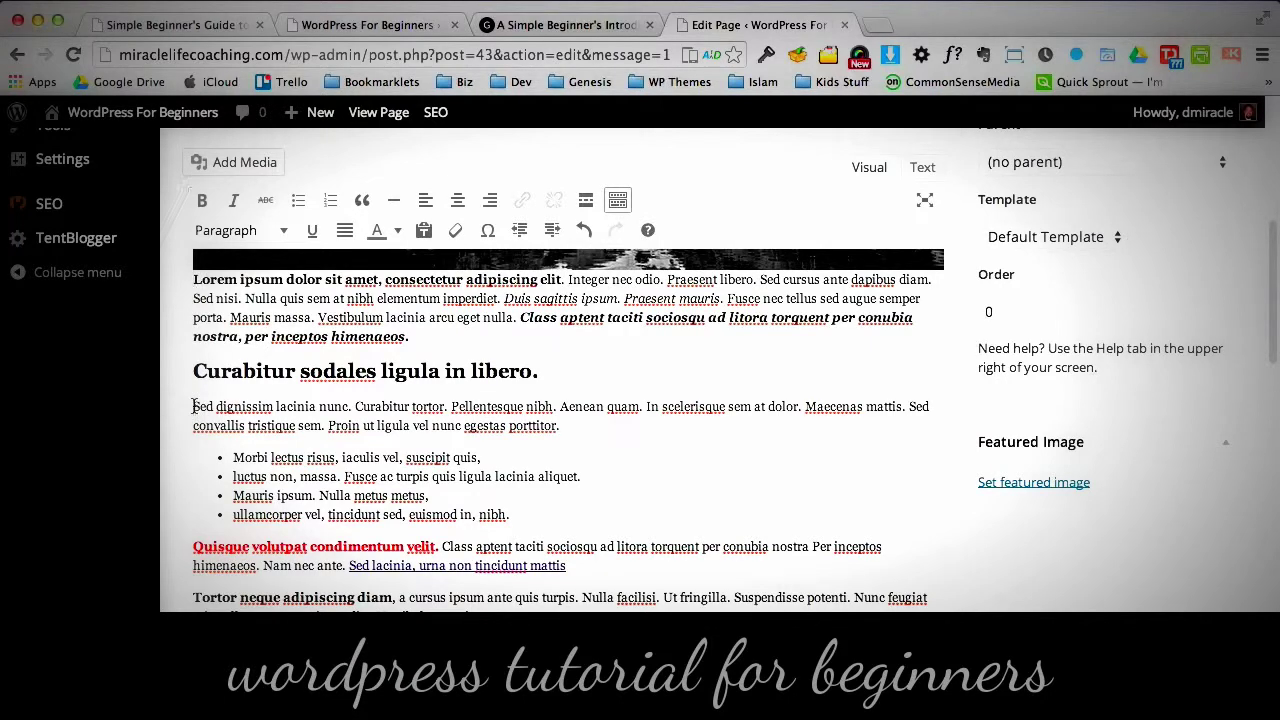
pyautogui.click(219, 172)
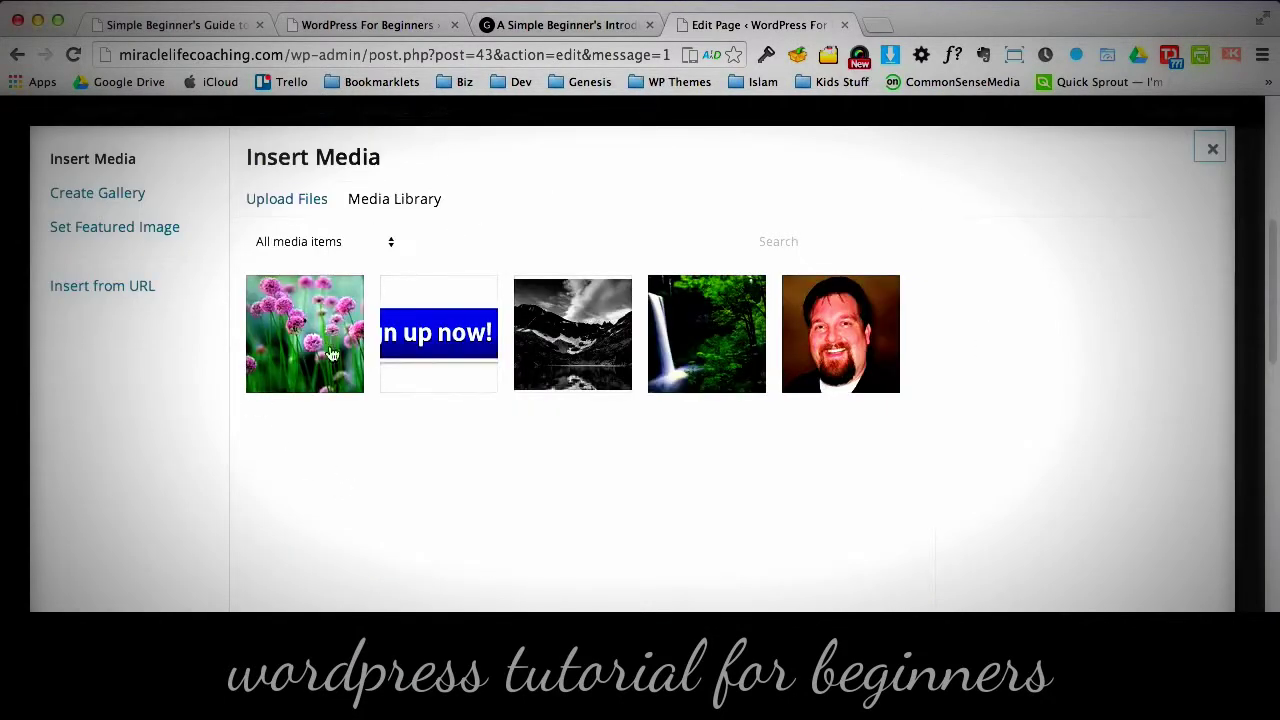
pyautogui.click(285, 203)
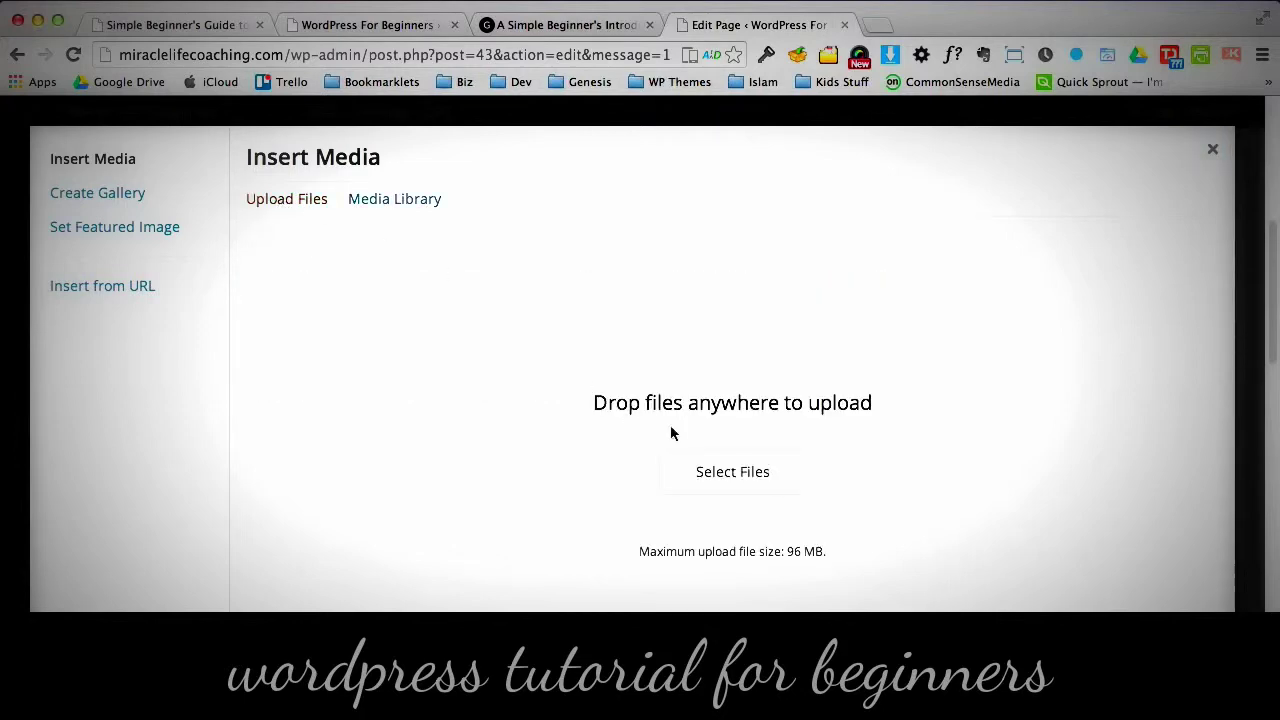
pyautogui.click(740, 472)
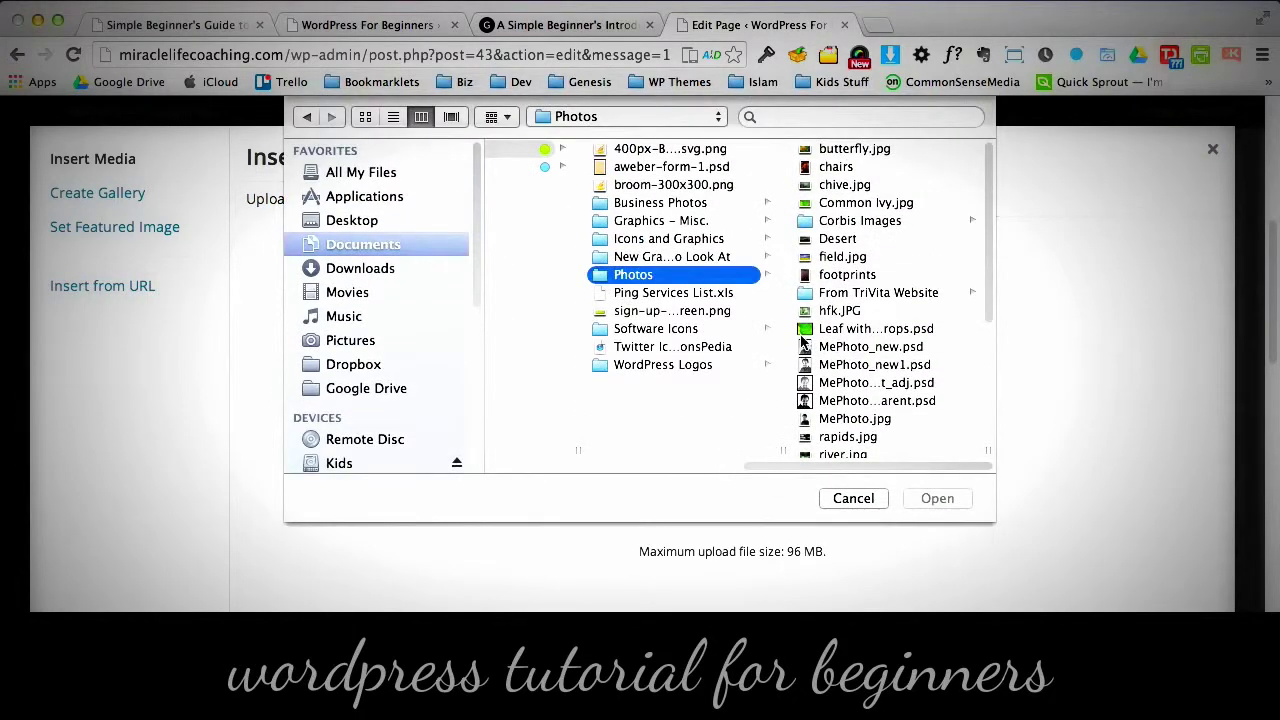
pyautogui.click(831, 203)
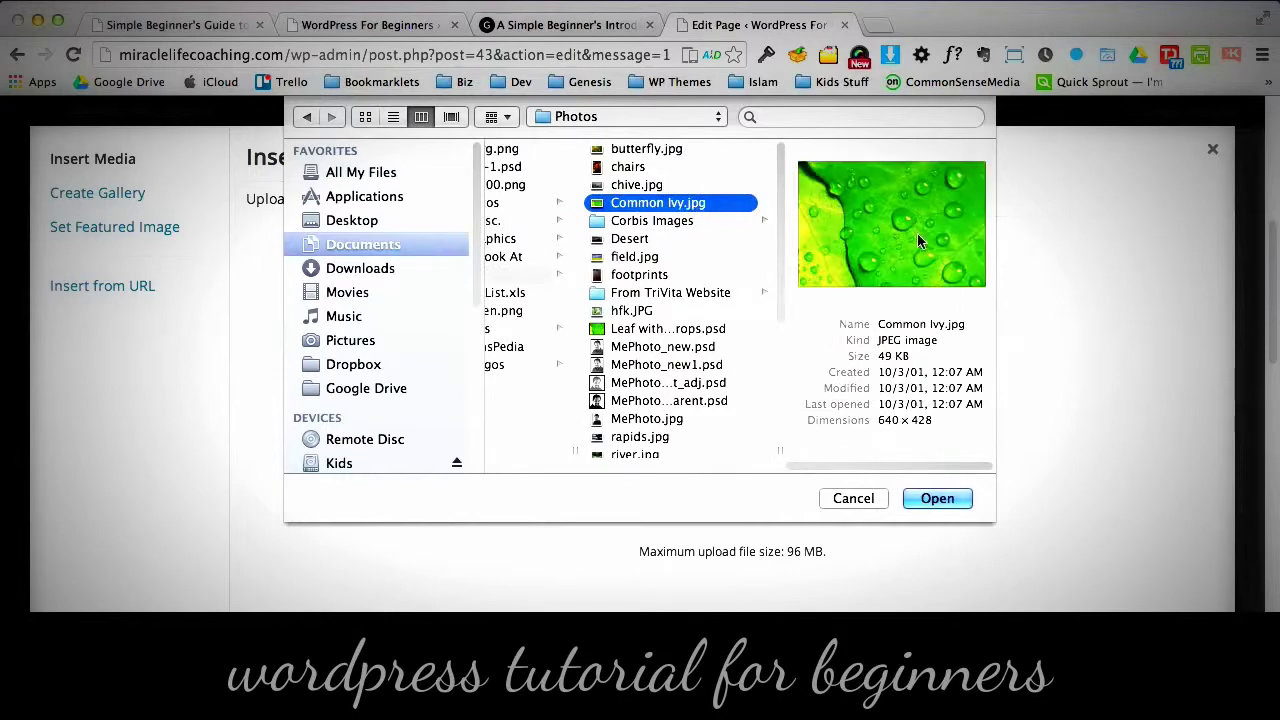
pyautogui.click(937, 498)
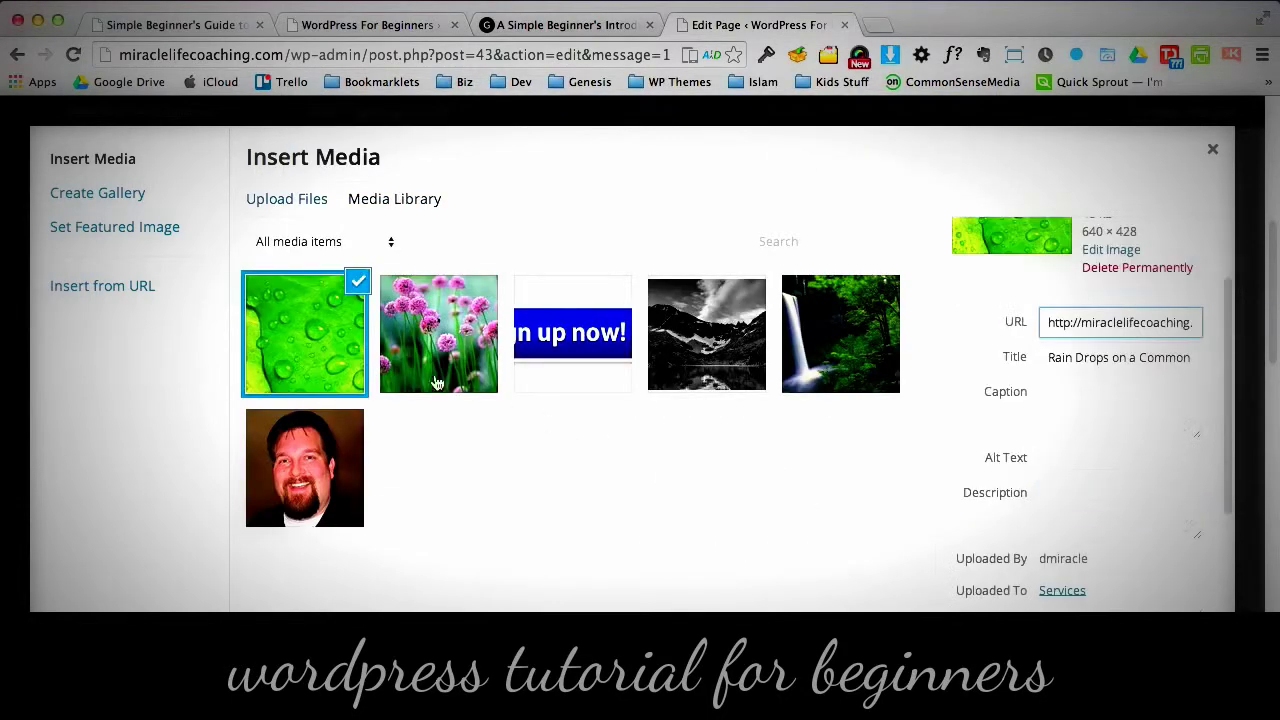
# - Insert the uploaded ivy leaf image into the page with right alignment and no link
pyautogui.moveTo(1230, 485); pyautogui.dragTo(1221, 608)
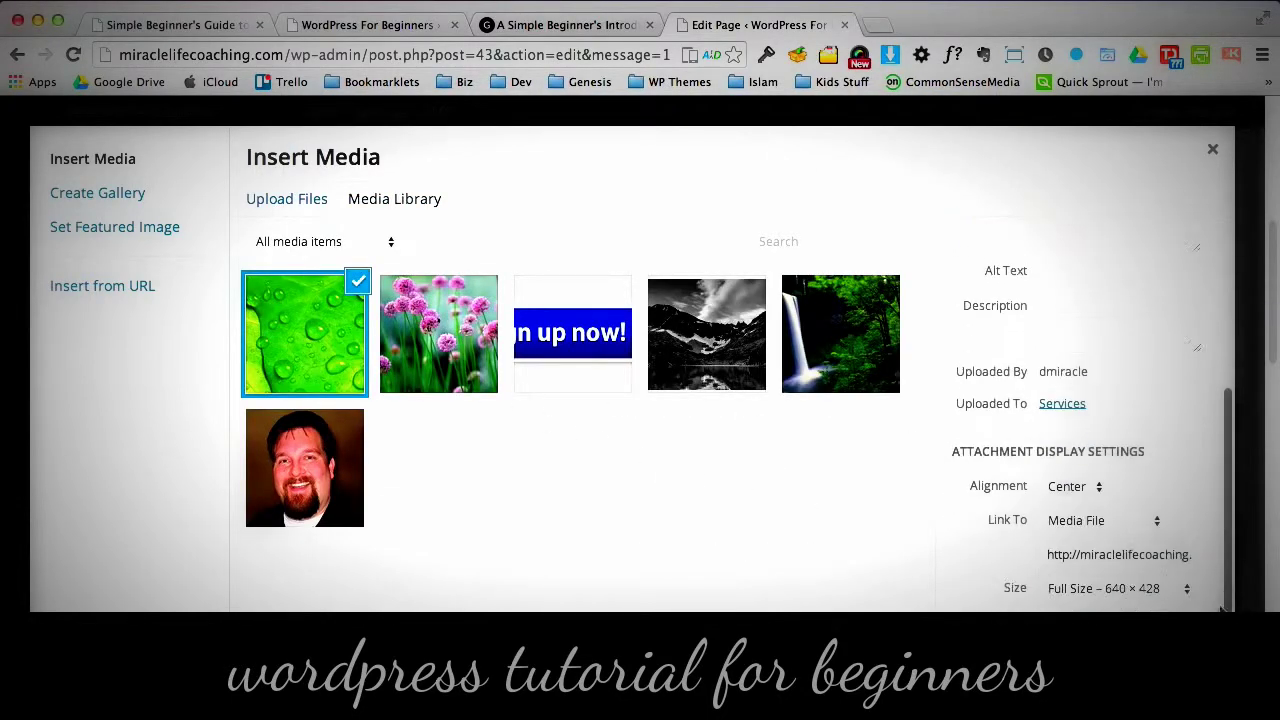
pyautogui.click(1066, 486)
pyautogui.click(1062, 503)
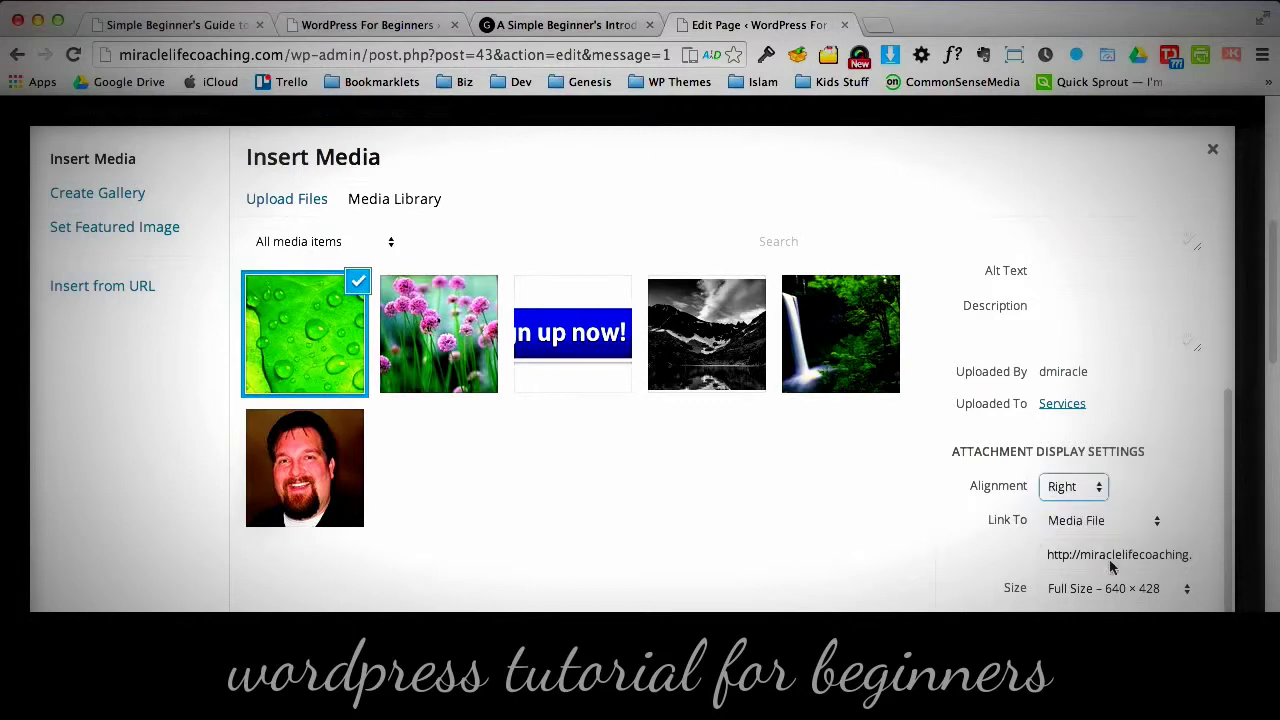
pyautogui.click(1103, 525)
pyautogui.click(1064, 571)
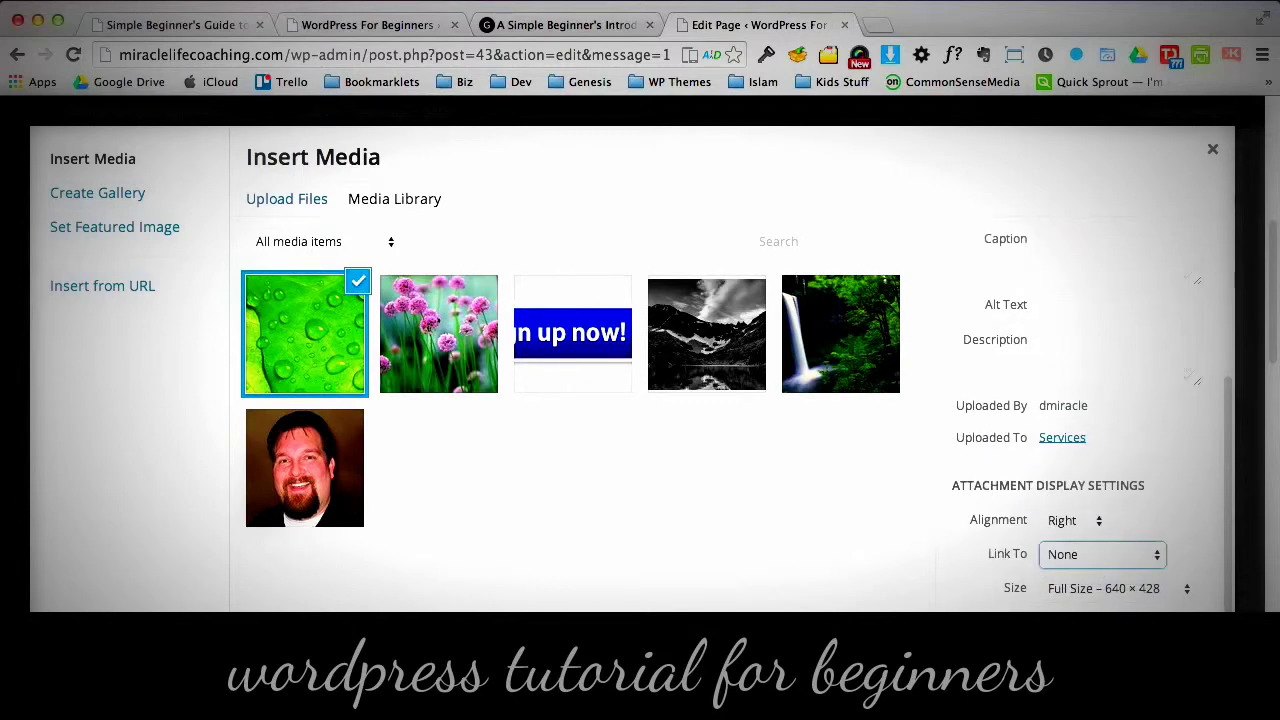
pyautogui.click(1165, 630)
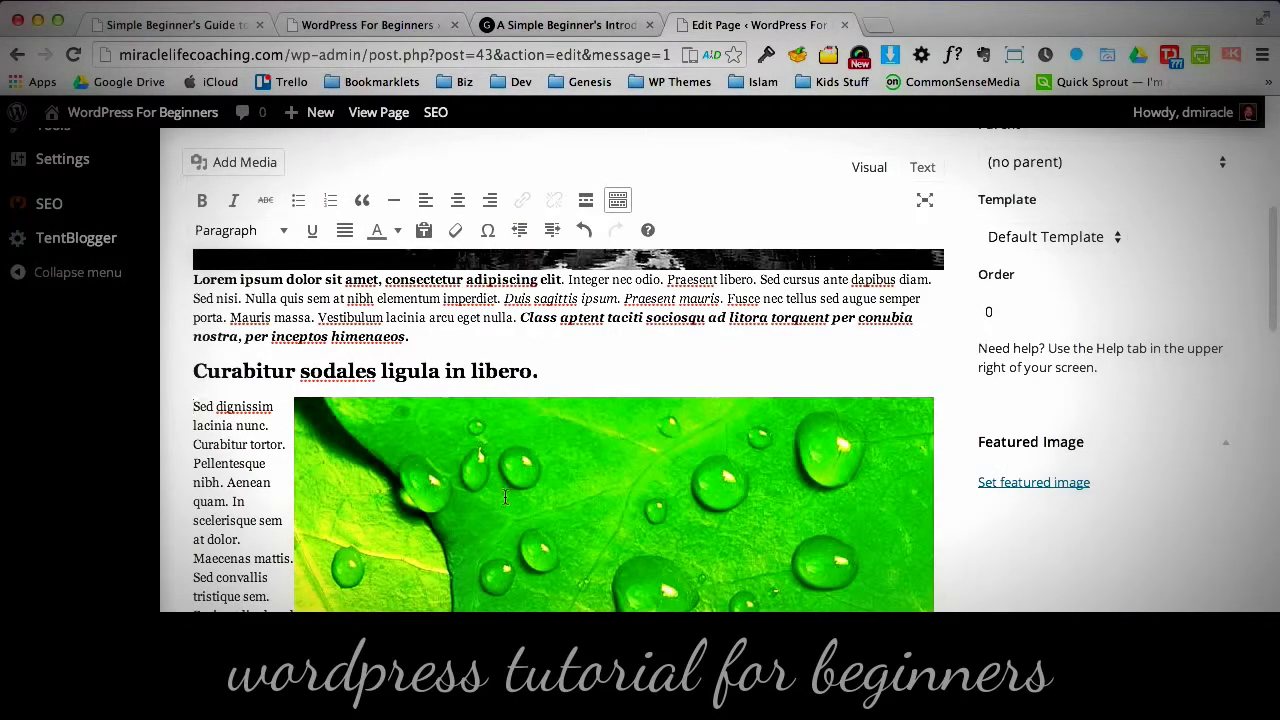
# - Give the ivy leaf image a custom size with a width of 350 px and apply it
pyautogui.click(488, 470)
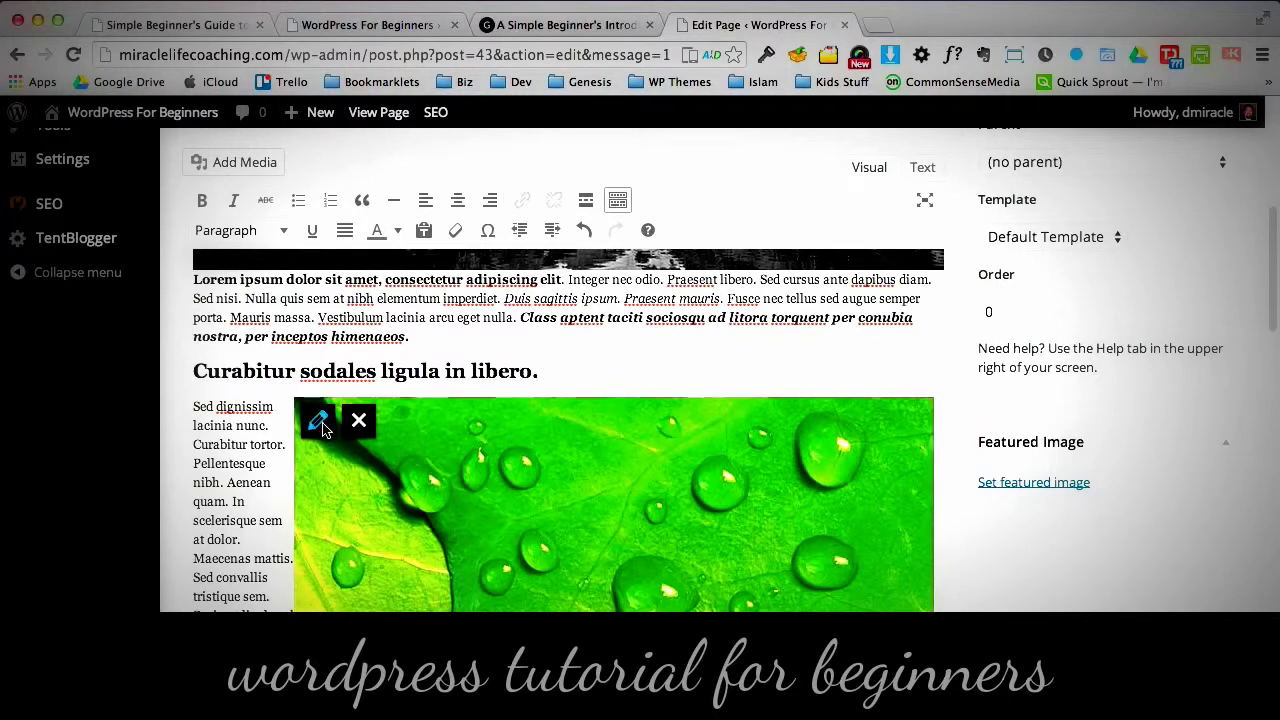
pyautogui.click(319, 421)
pyautogui.click(378, 424)
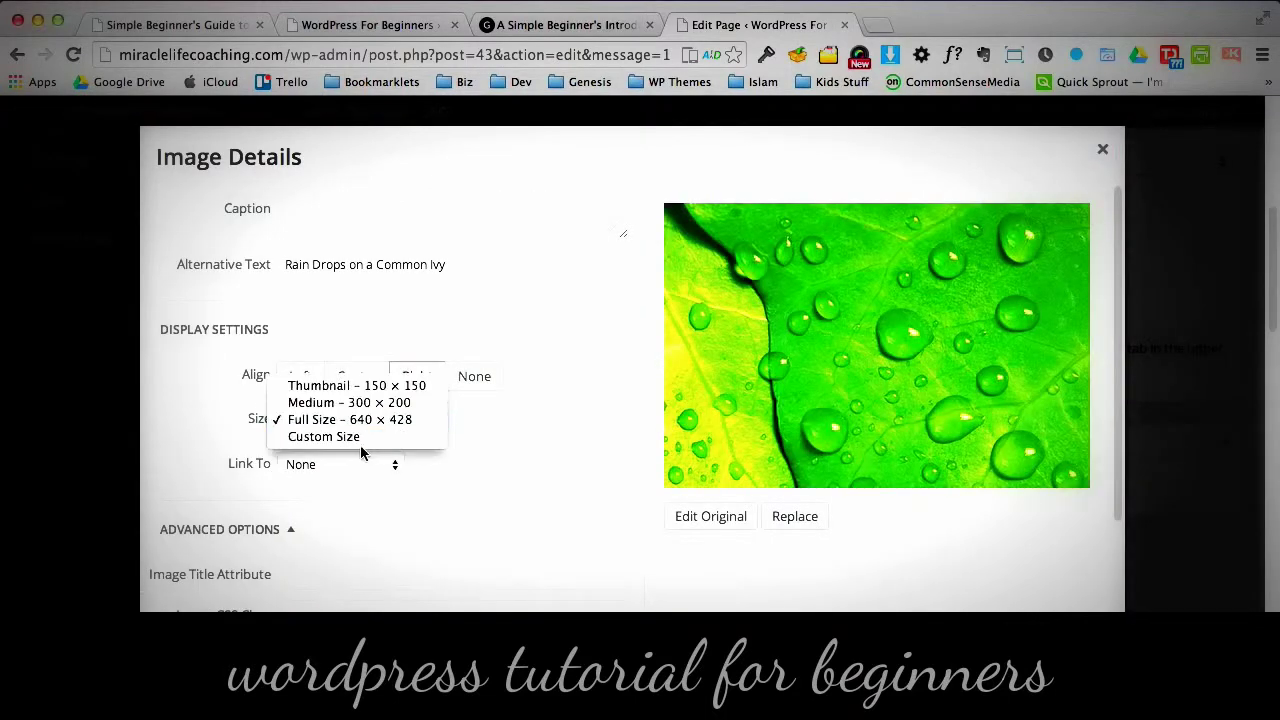
pyautogui.click(366, 440)
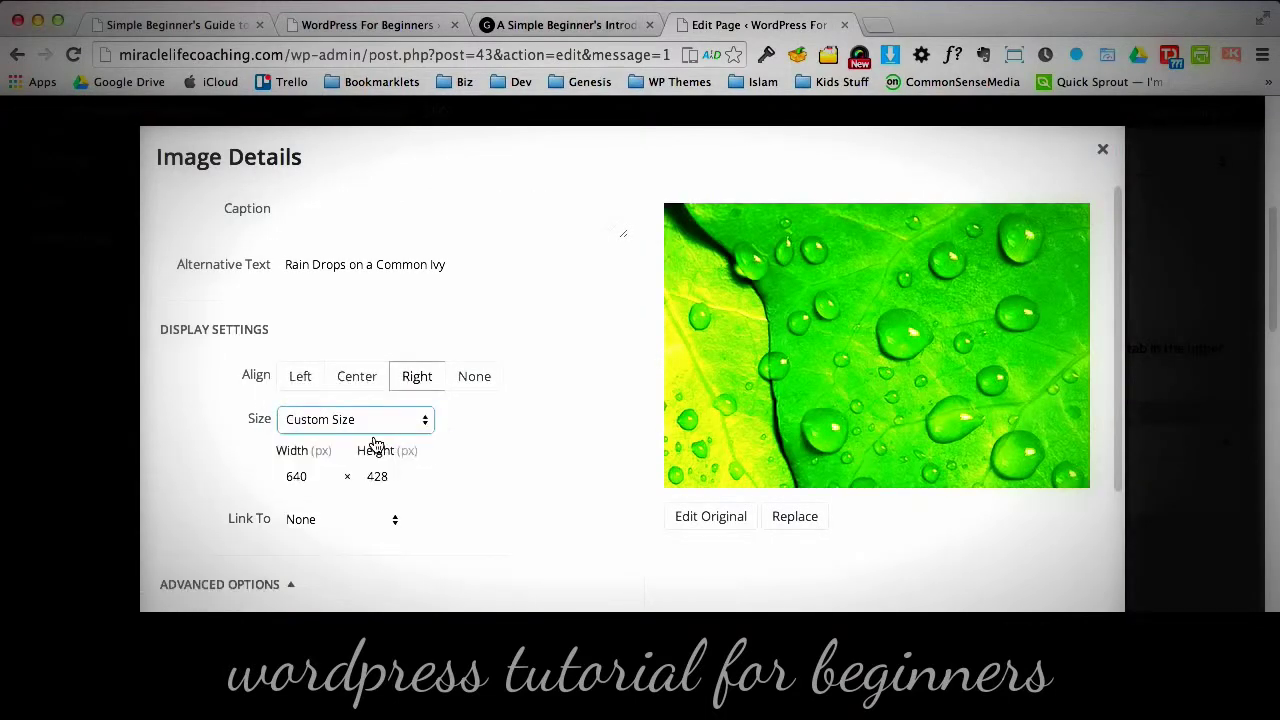
pyautogui.doubleClick(297, 476)
pyautogui.write('350')
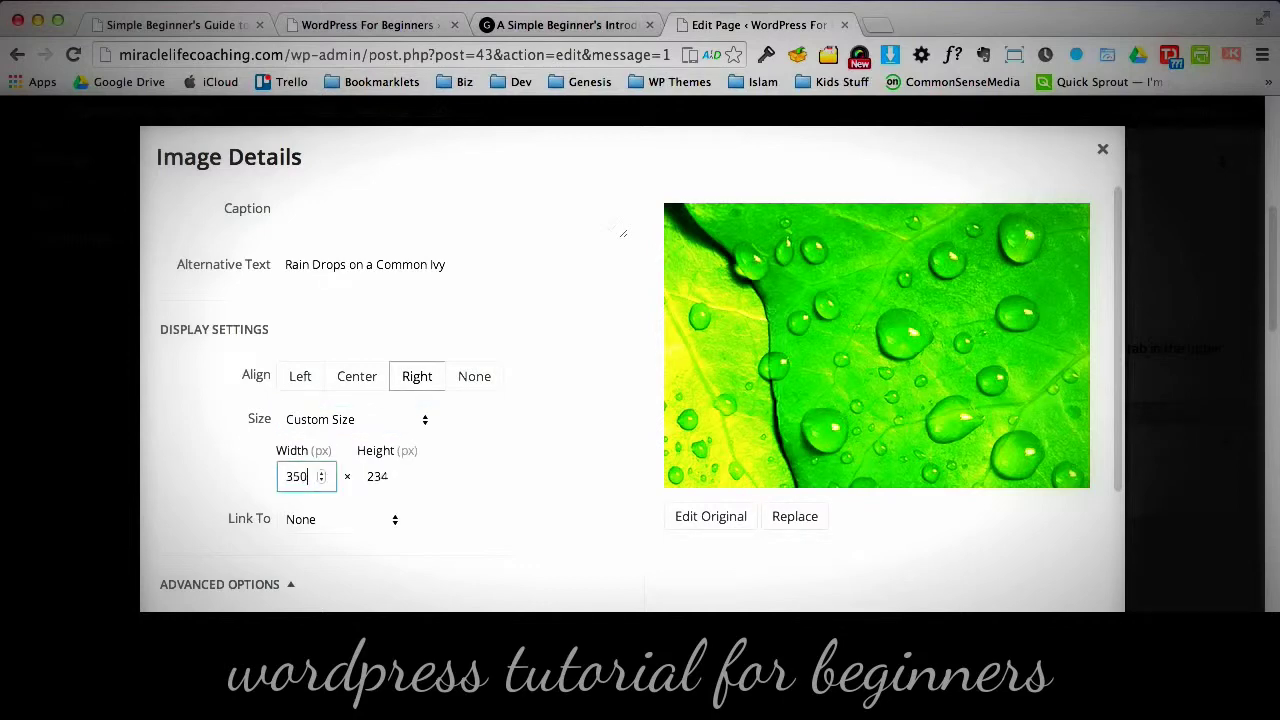
pyautogui.click(1075, 640)
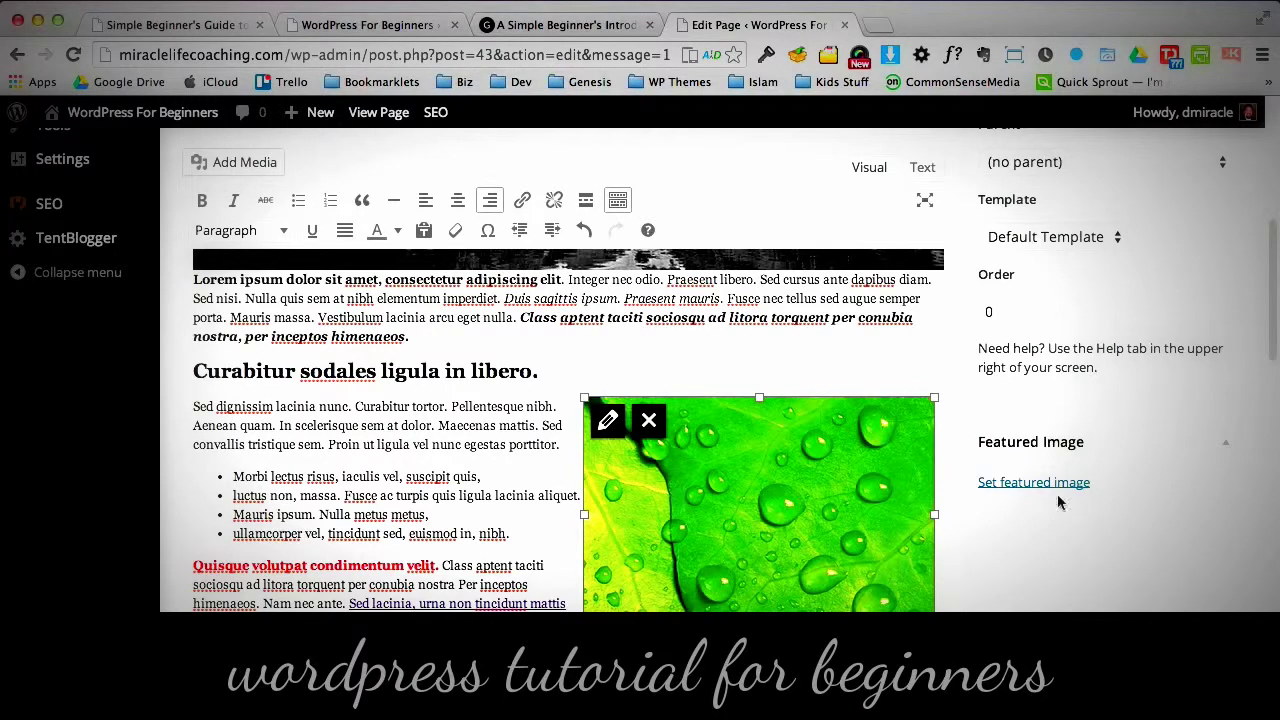
# - Update the Services page and open its live version from the site's Home page
pyautogui.moveTo(1270, 345); pyautogui.dragTo(1270, 287)
pyautogui.click(1203, 272)
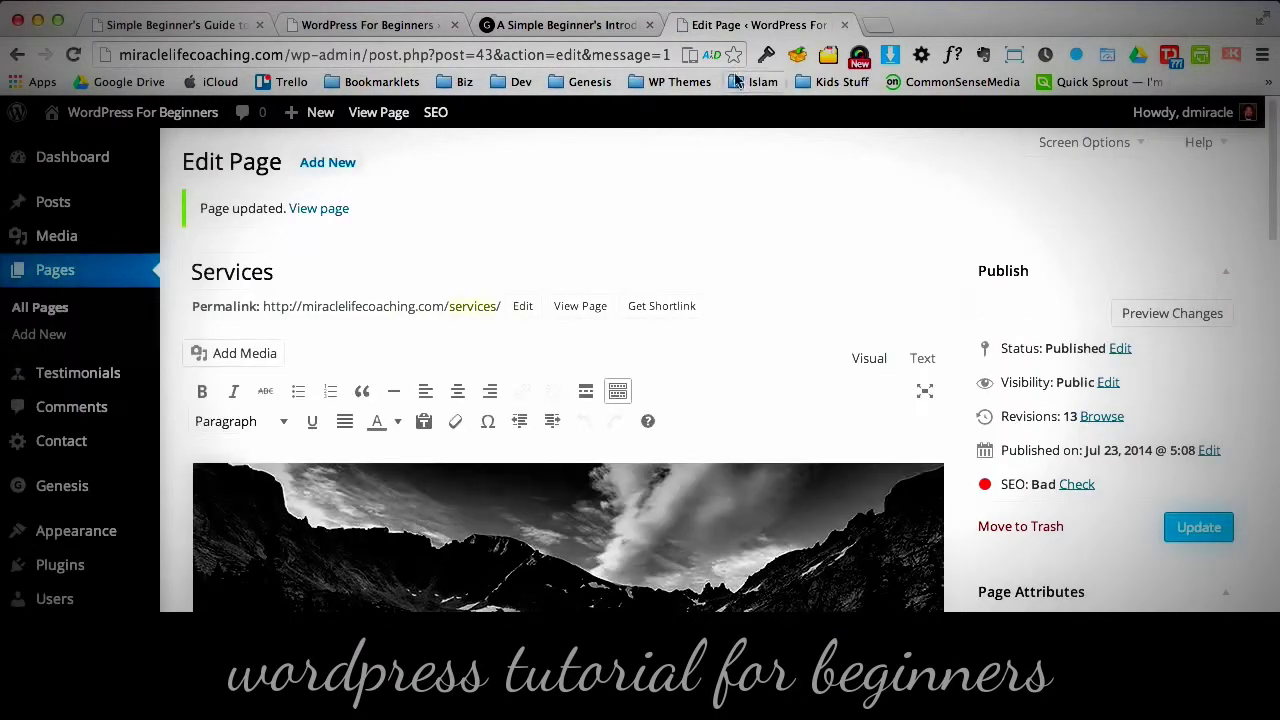
pyautogui.click(565, 28)
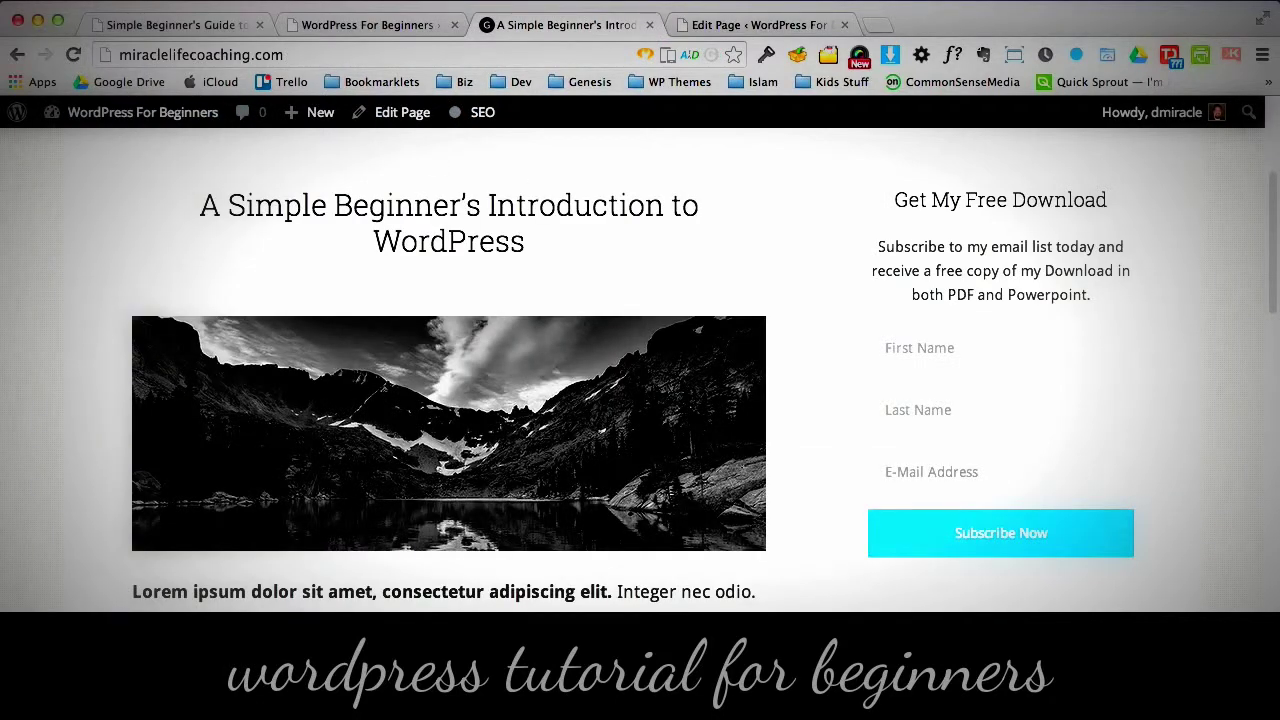
pyautogui.scroll(3, 1274, 190)
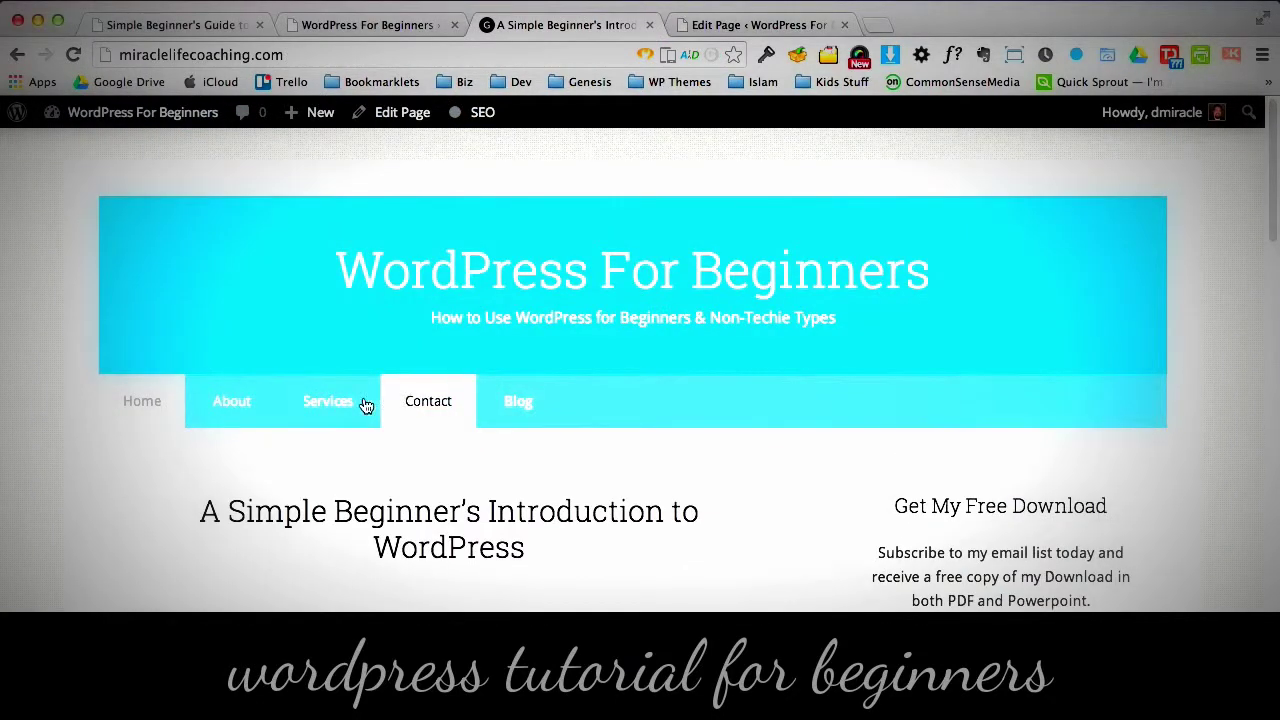
pyautogui.click(362, 425)
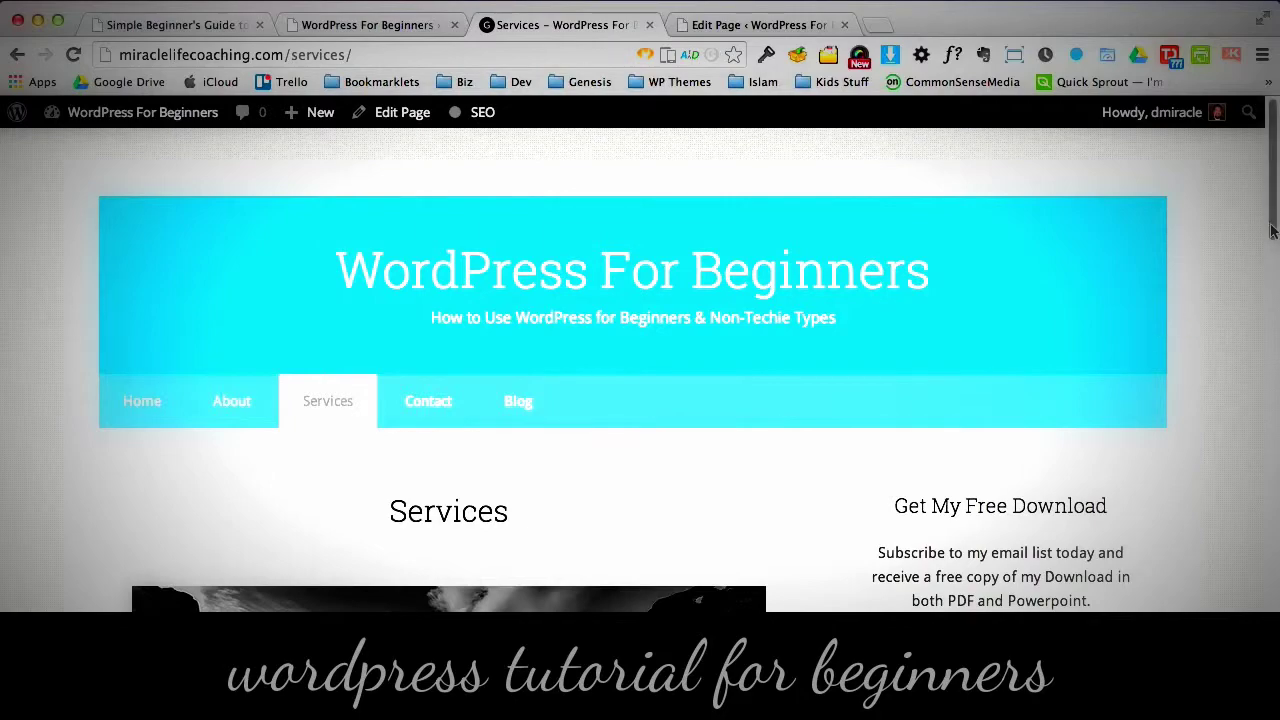
# - Review the live Services page, checking the mountain lake image, the heading, and how the text and bullet list wrap around the leaf image
pyautogui.scroll(-2, 1272, 285)
pyautogui.moveTo(1272, 285); pyautogui.dragTo(1274, 379)
pyautogui.moveTo(373, 229); pyautogui.dragTo(545, 420)
pyautogui.click(545, 420)
pyautogui.moveTo(178, 428); pyautogui.dragTo(734, 447)
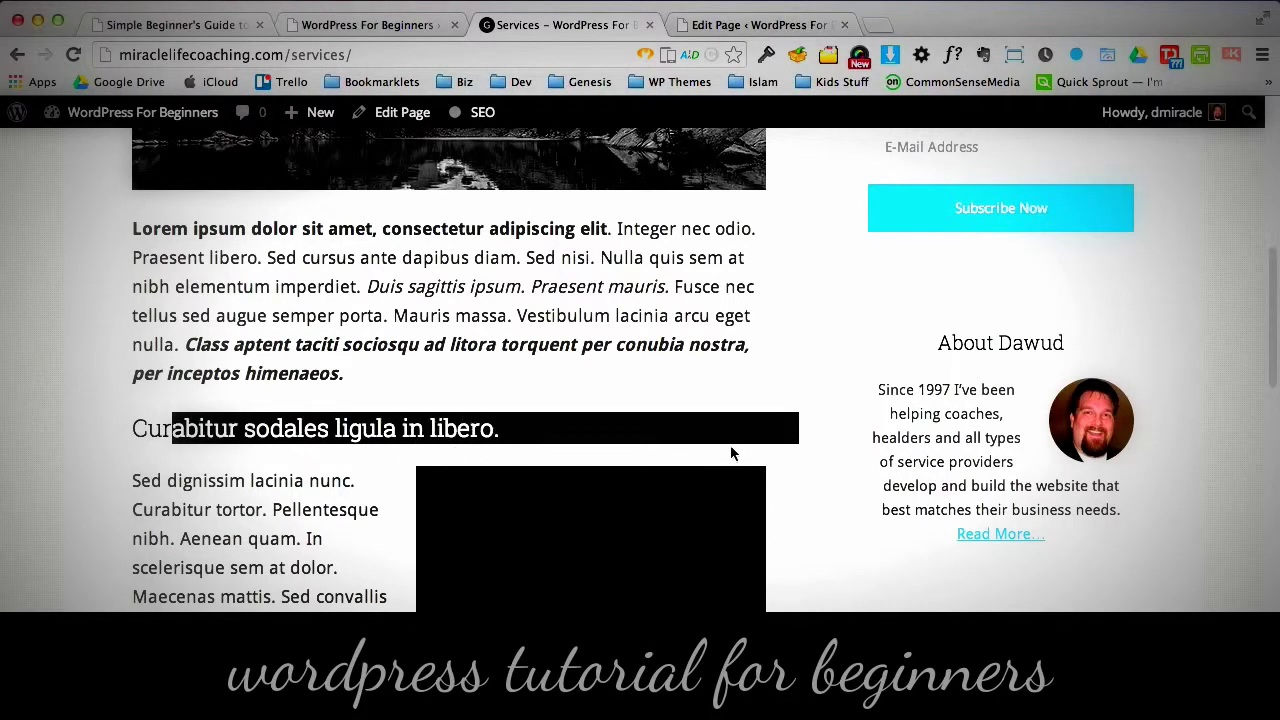
pyautogui.click(946, 428)
pyautogui.moveTo(1274, 321); pyautogui.dragTo(1274, 413)
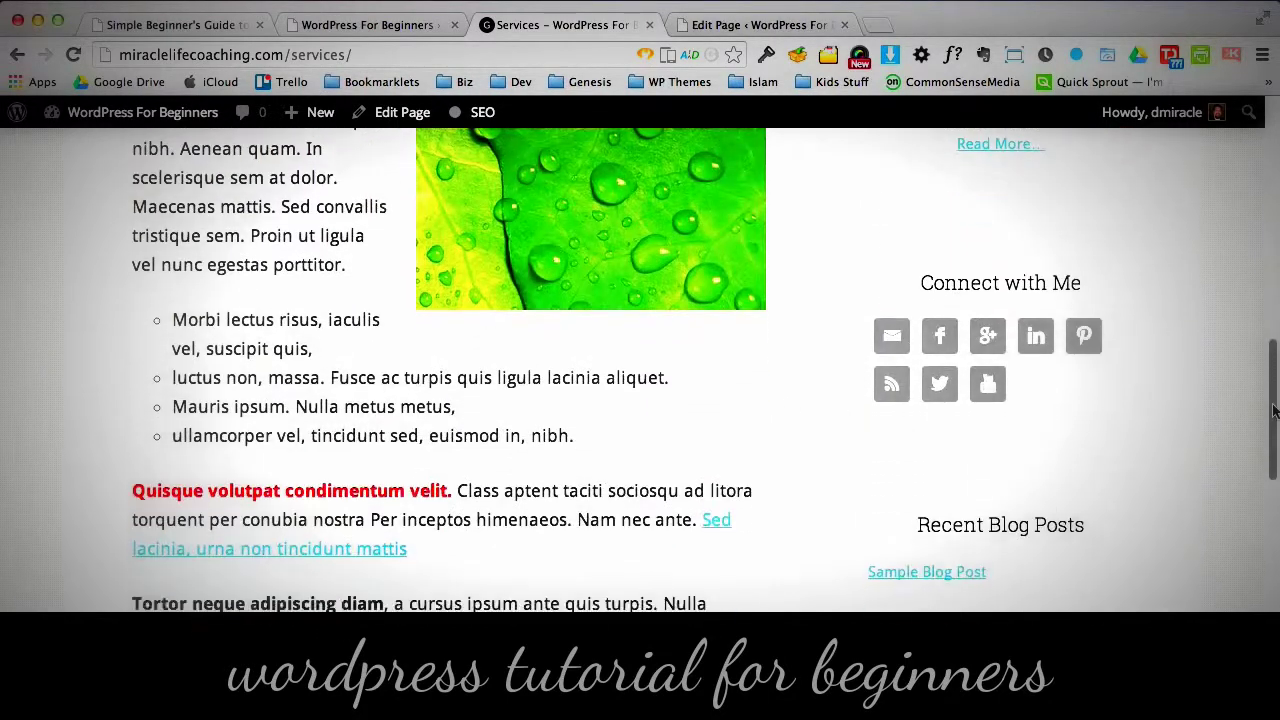
pyautogui.moveTo(219, 322); pyautogui.dragTo(457, 408)
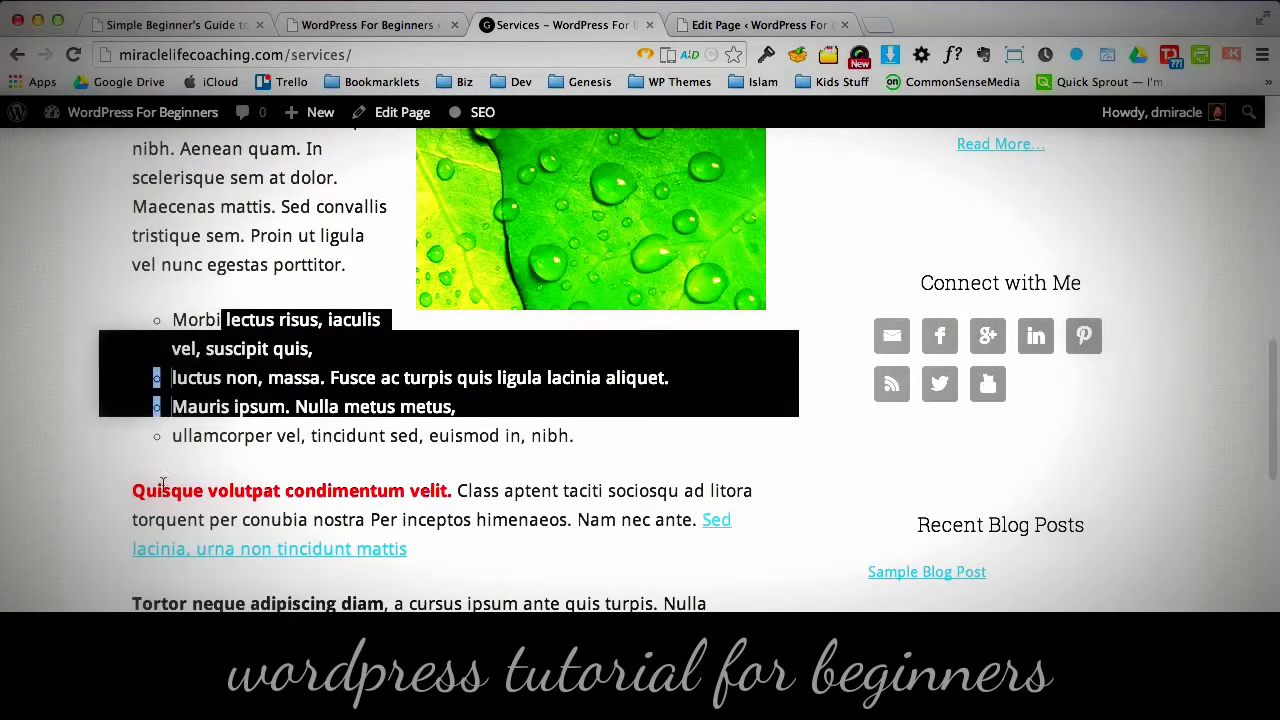
pyautogui.moveTo(160, 490); pyautogui.dragTo(380, 515)
pyautogui.click(640, 580)
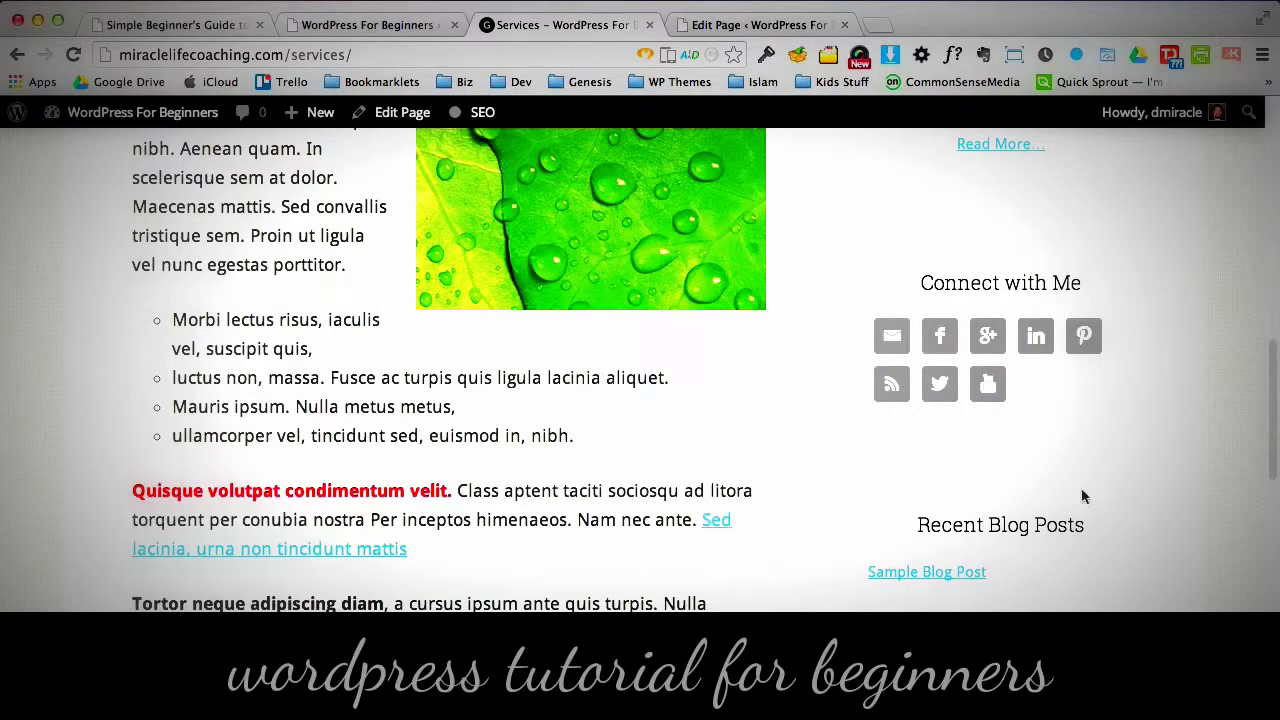
# - Go back to the live Home page and look over its header and introduction
pyautogui.moveTo(1272, 430); pyautogui.dragTo(1251, 266)
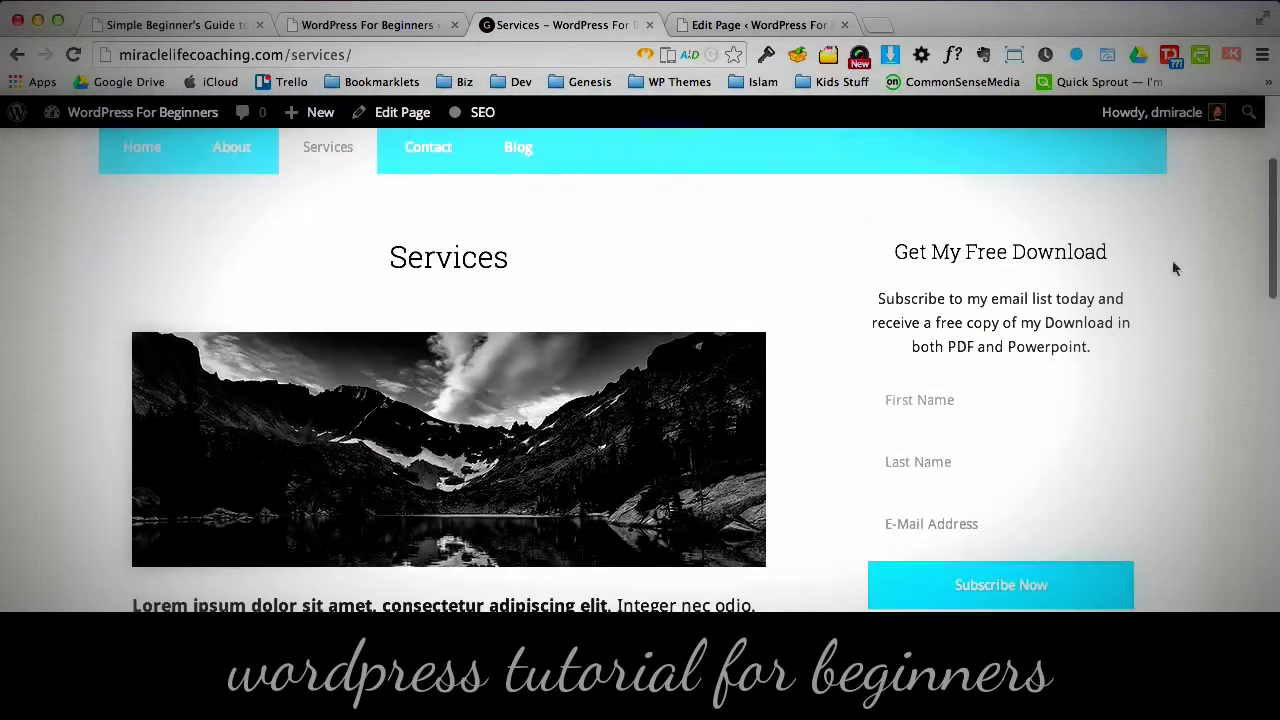
pyautogui.click(160, 157)
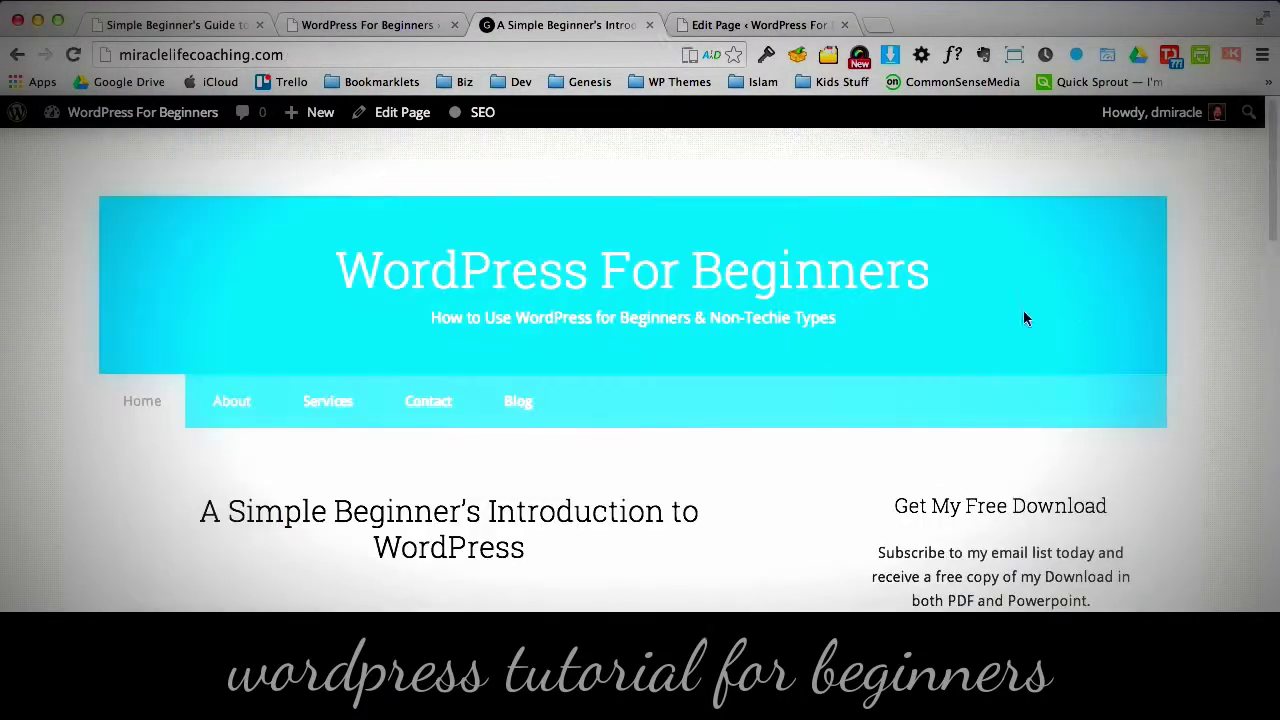
pyautogui.moveTo(1273, 258); pyautogui.dragTo(1207, 259)
pyautogui.scroll(2, 1207, 259)
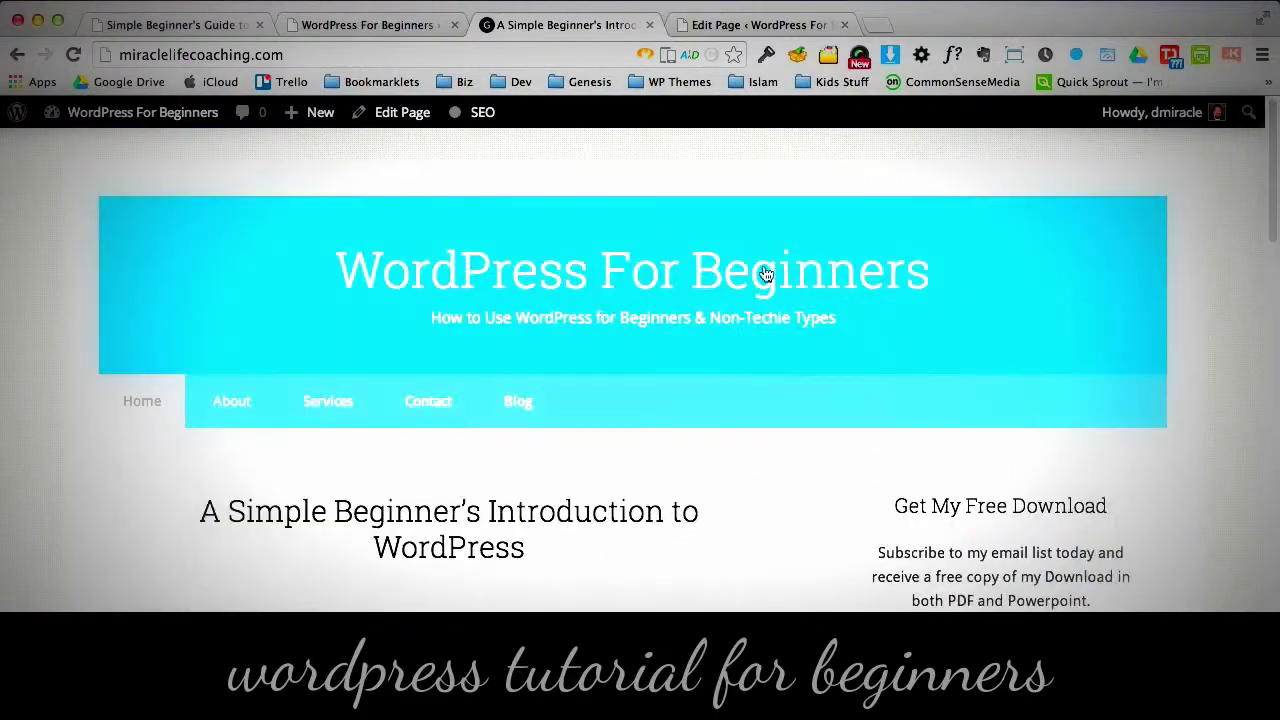
# - Open the live Services page and look at its heading and mountain lake image
pyautogui.click(329, 412)
pyautogui.moveTo(1272, 232)
pyautogui.mouseDown()
pyautogui.moveTo(1262, 414)
pyautogui.moveTo(1264, 240)
pyautogui.mouseUp()
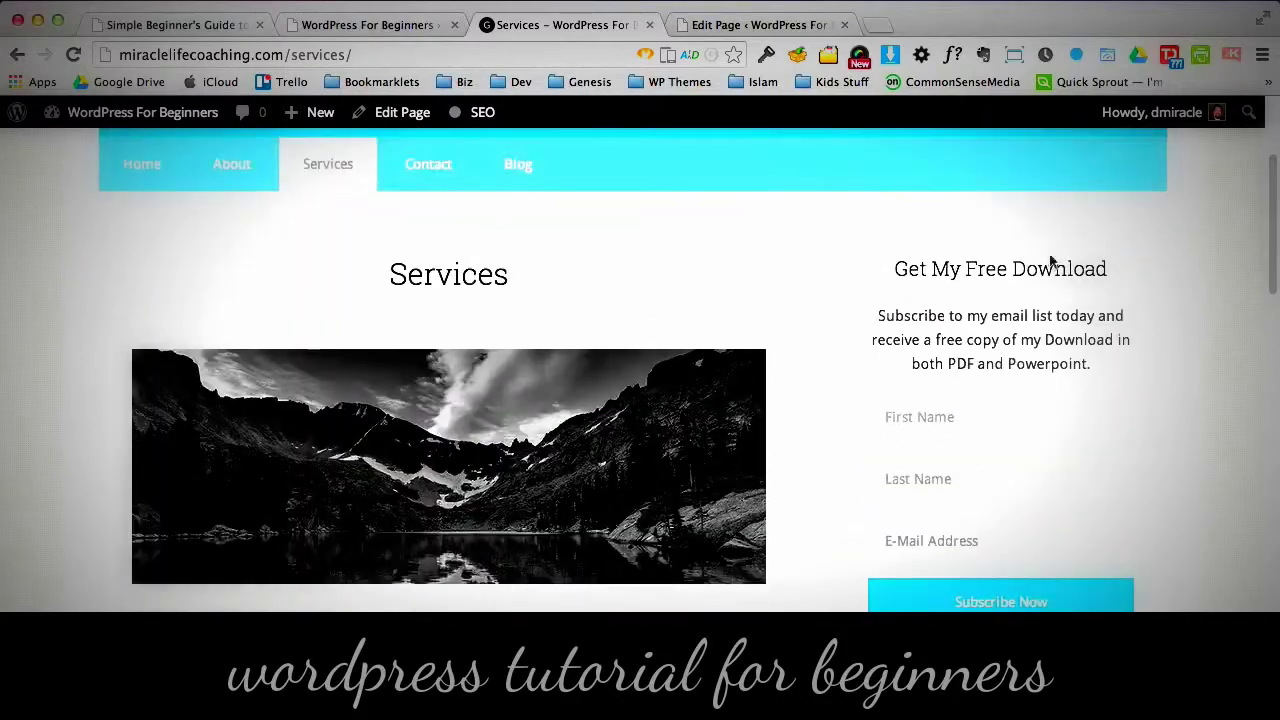
# - In the Services page editor, open the media library for the end of the last paragraph and select the Sign up now! image
pyautogui.click(738, 30)
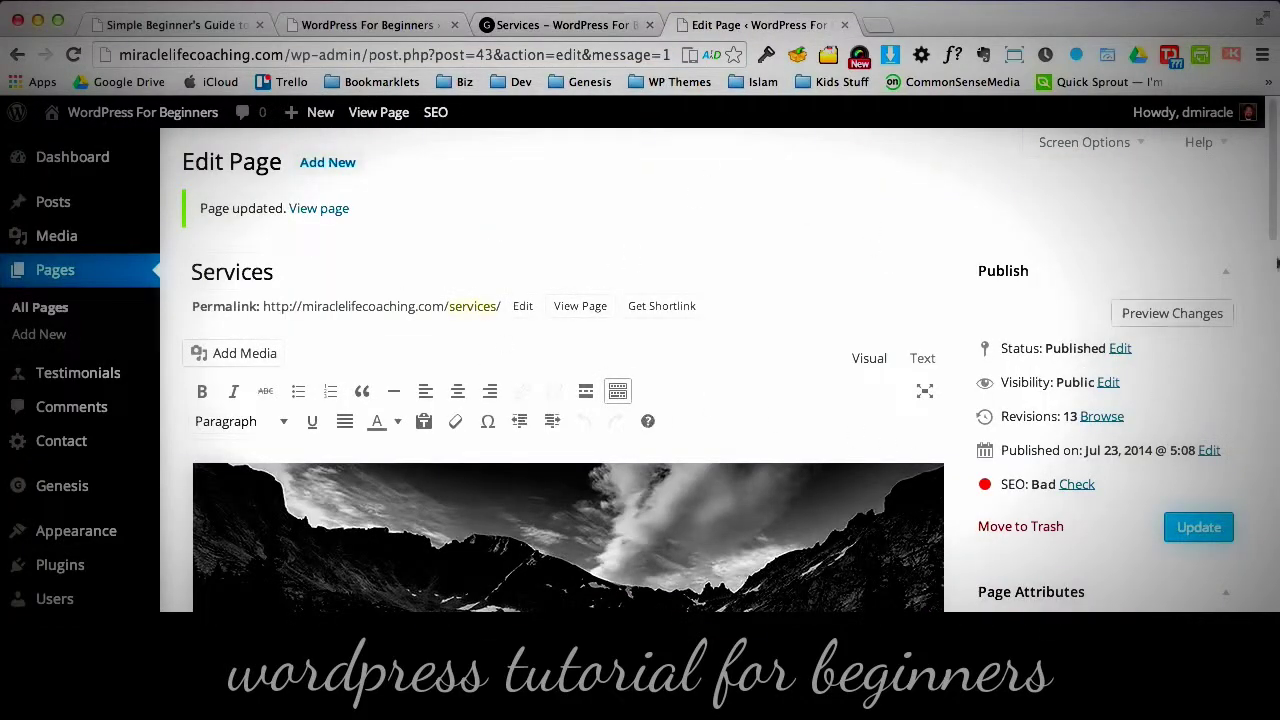
pyautogui.moveTo(1272, 232); pyautogui.dragTo(1260, 458)
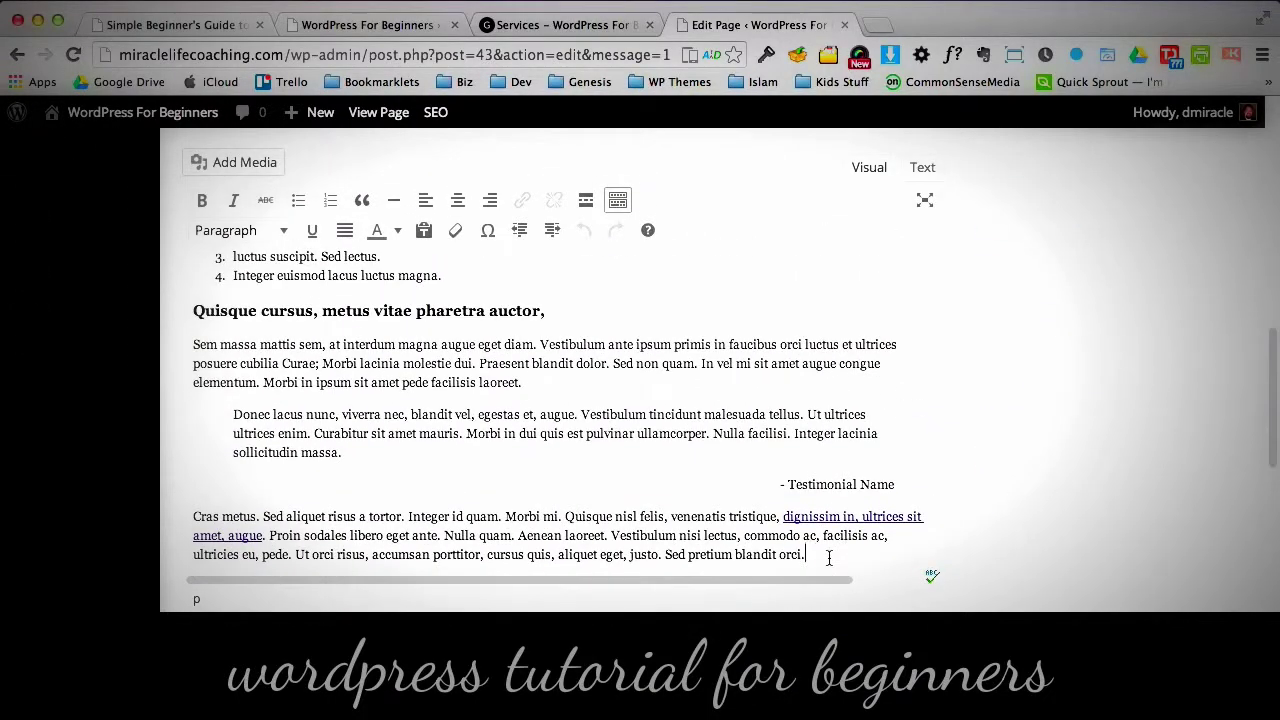
pyautogui.click(221, 168)
pyautogui.click(557, 362)
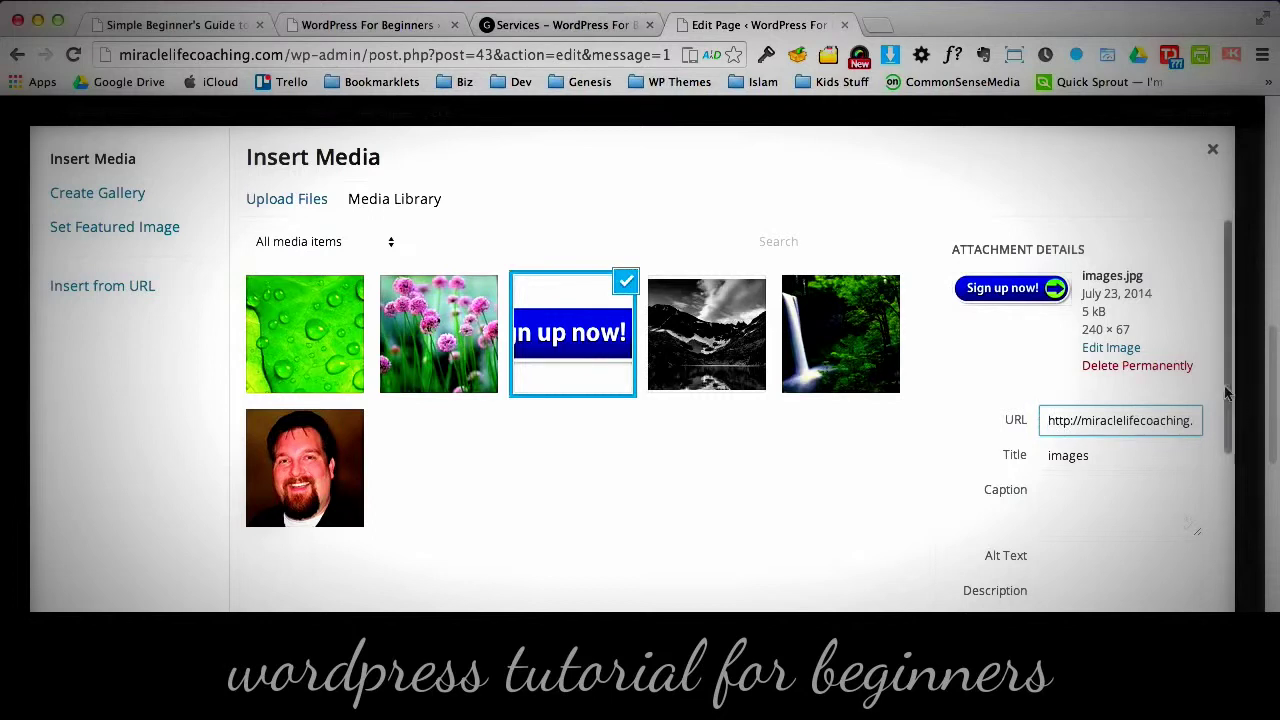
pyautogui.scroll(-4, 1226, 393)
pyautogui.scroll(2, 1082, 396)
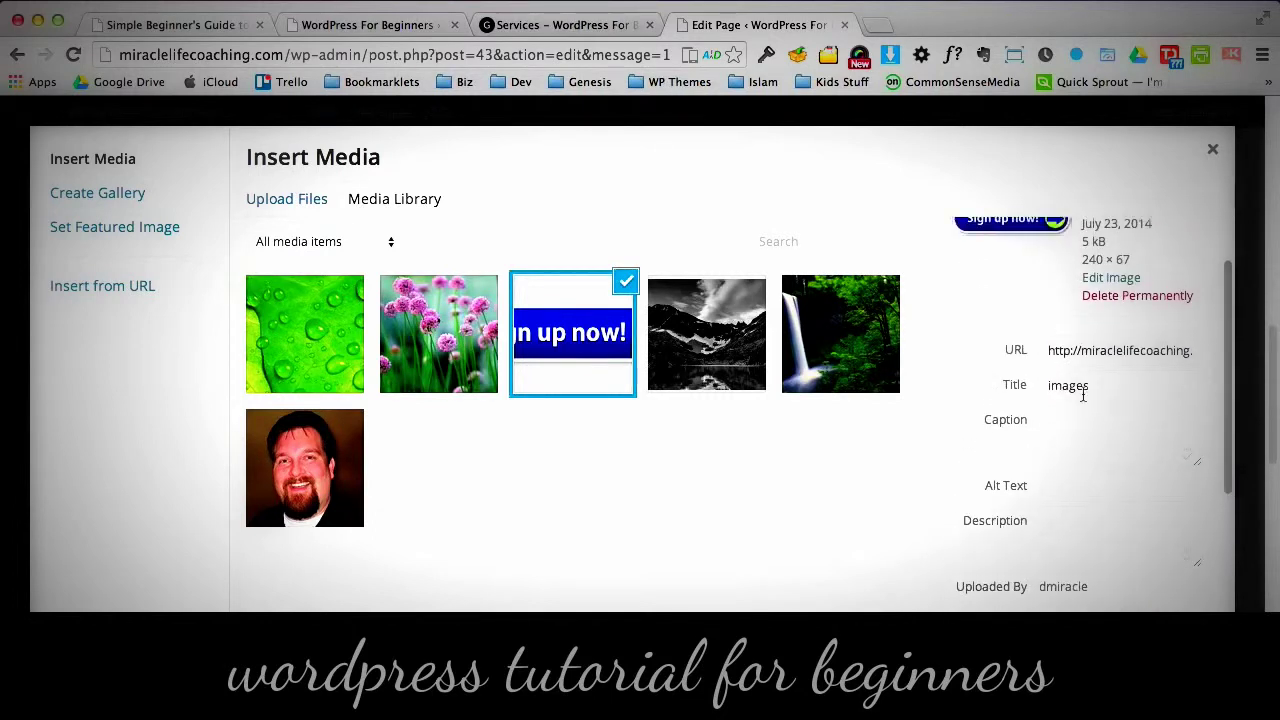
pyautogui.scroll(-5, 1228, 400)
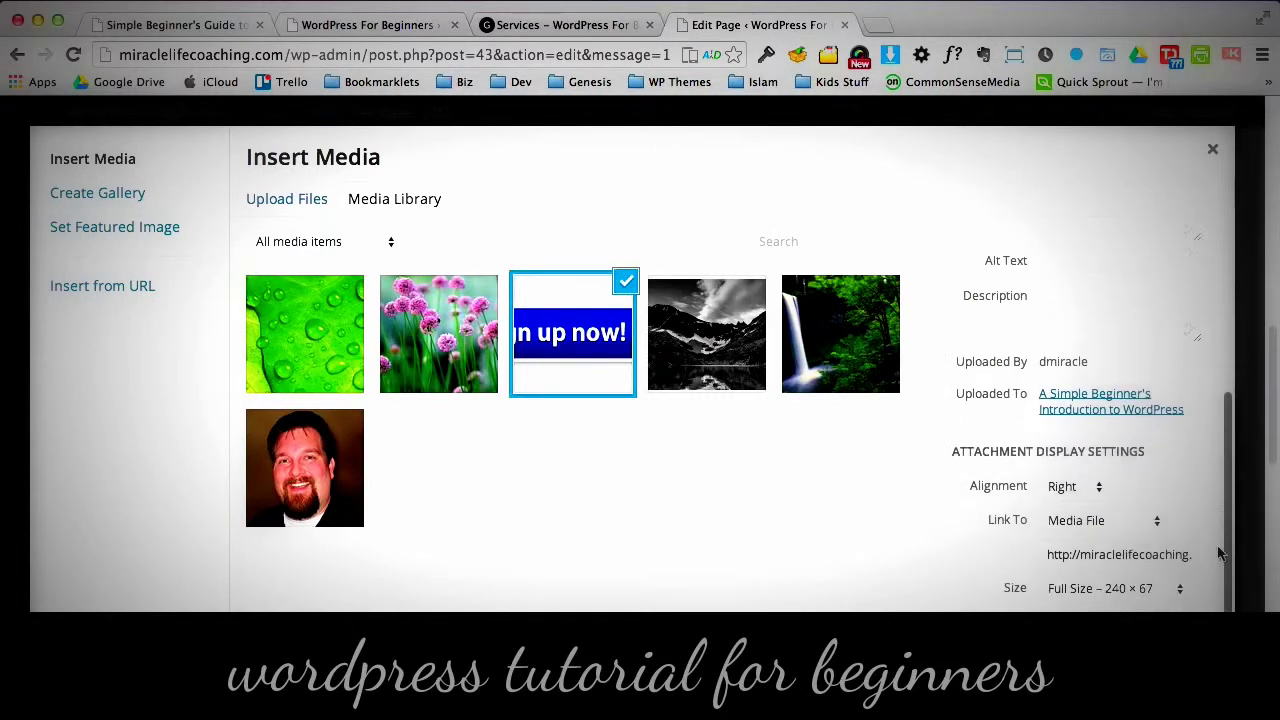
# - Insert the Sign up now! image into the page with Center alignment and its link set to None
pyautogui.click(1062, 486)
pyautogui.click(1066, 466)
pyautogui.click(1095, 522)
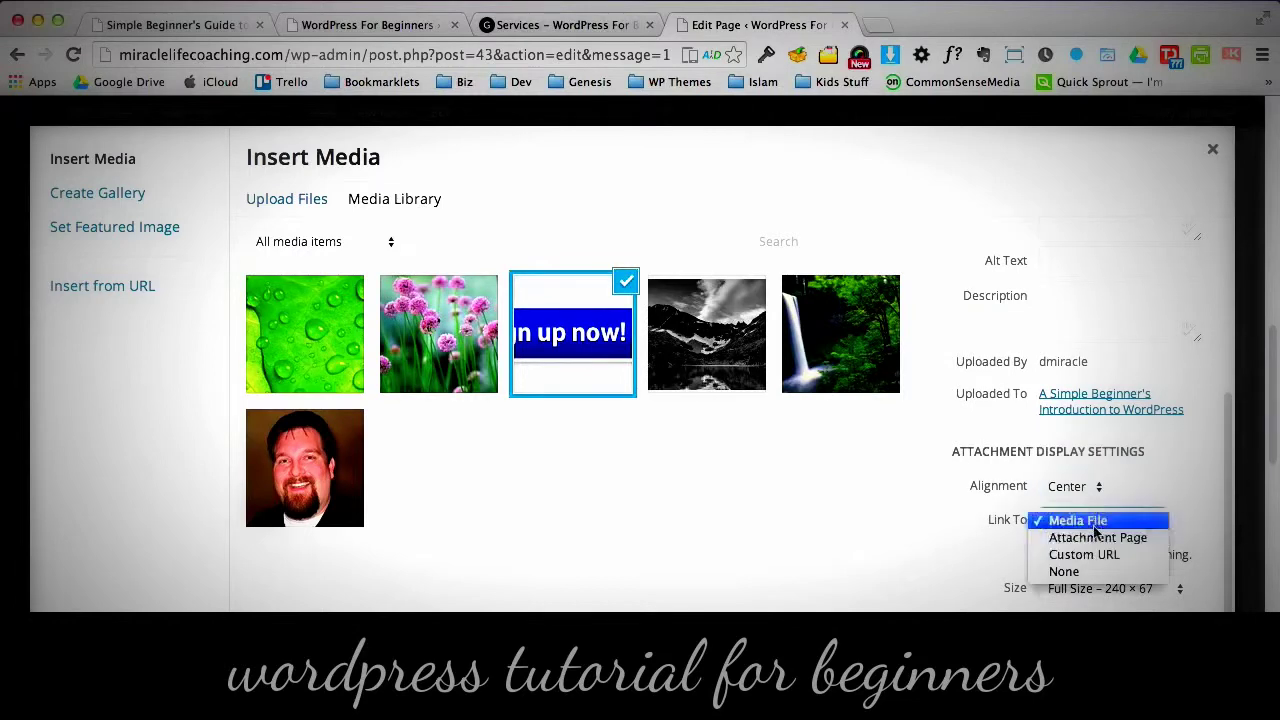
pyautogui.click(1064, 571)
pyautogui.click(1160, 650)
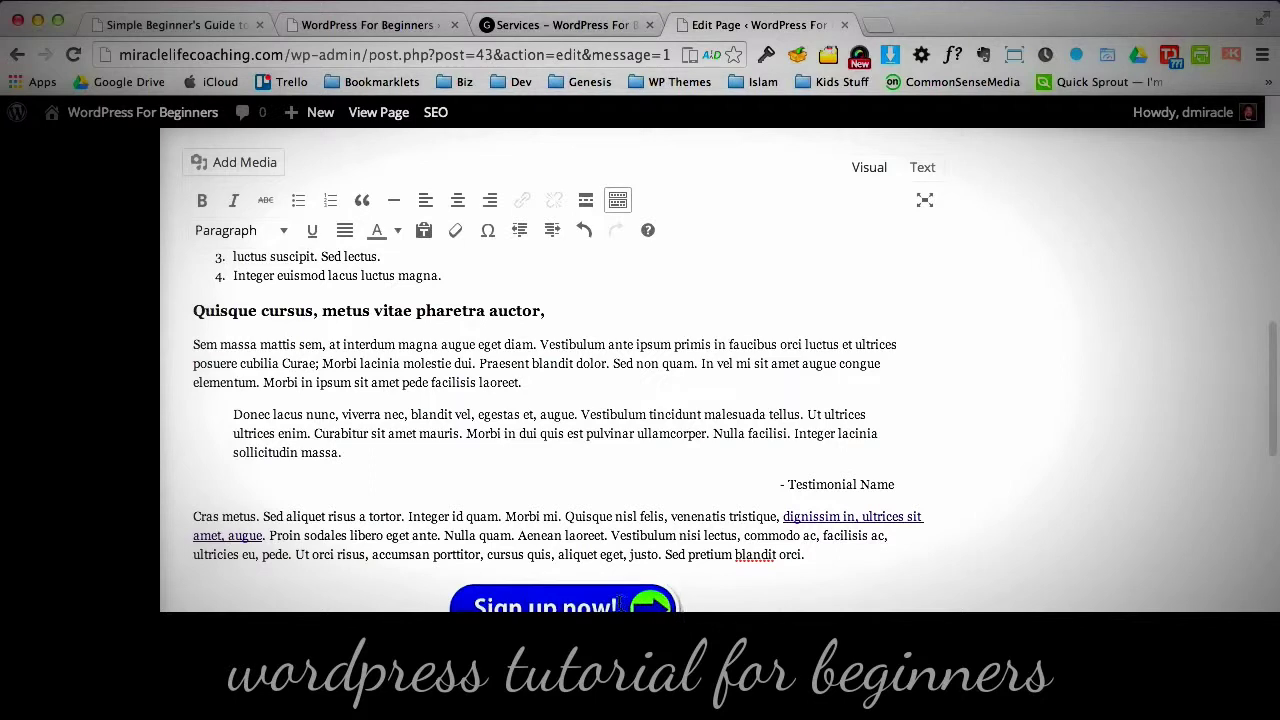
# - Open the Sign up now! image's details and change its link type to Custom URL
pyautogui.click(620, 603)
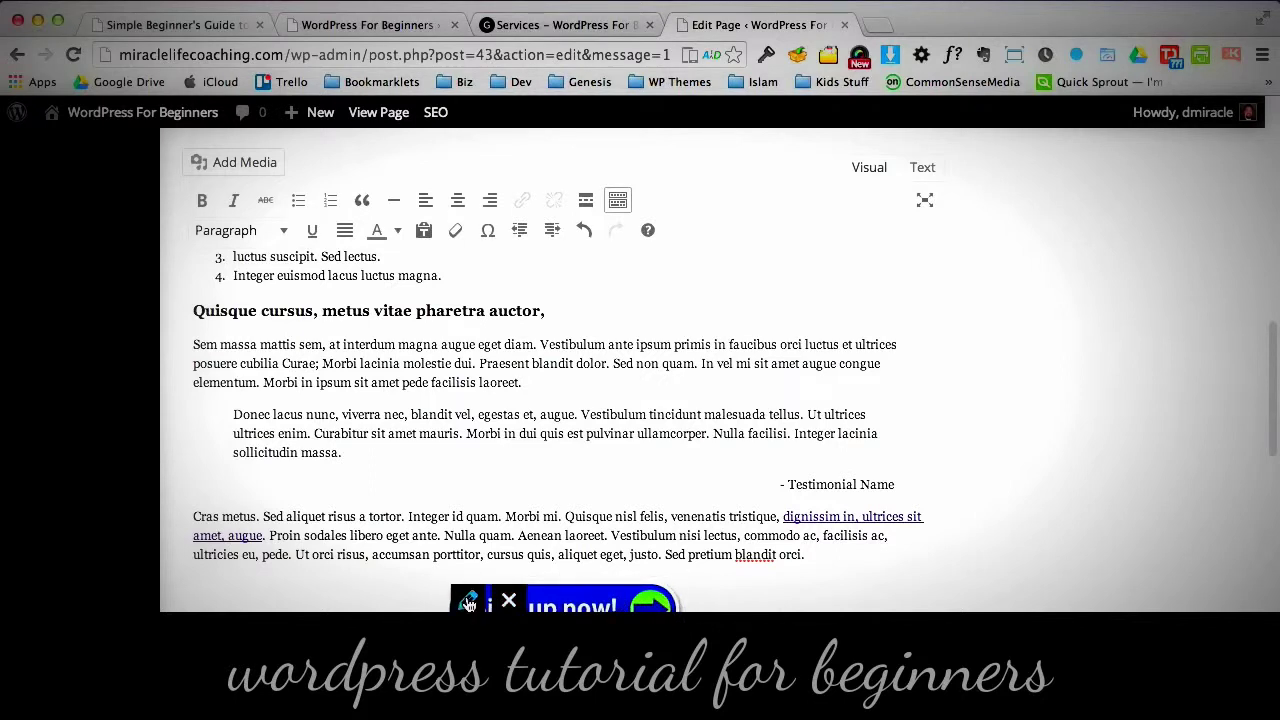
pyautogui.click(468, 603)
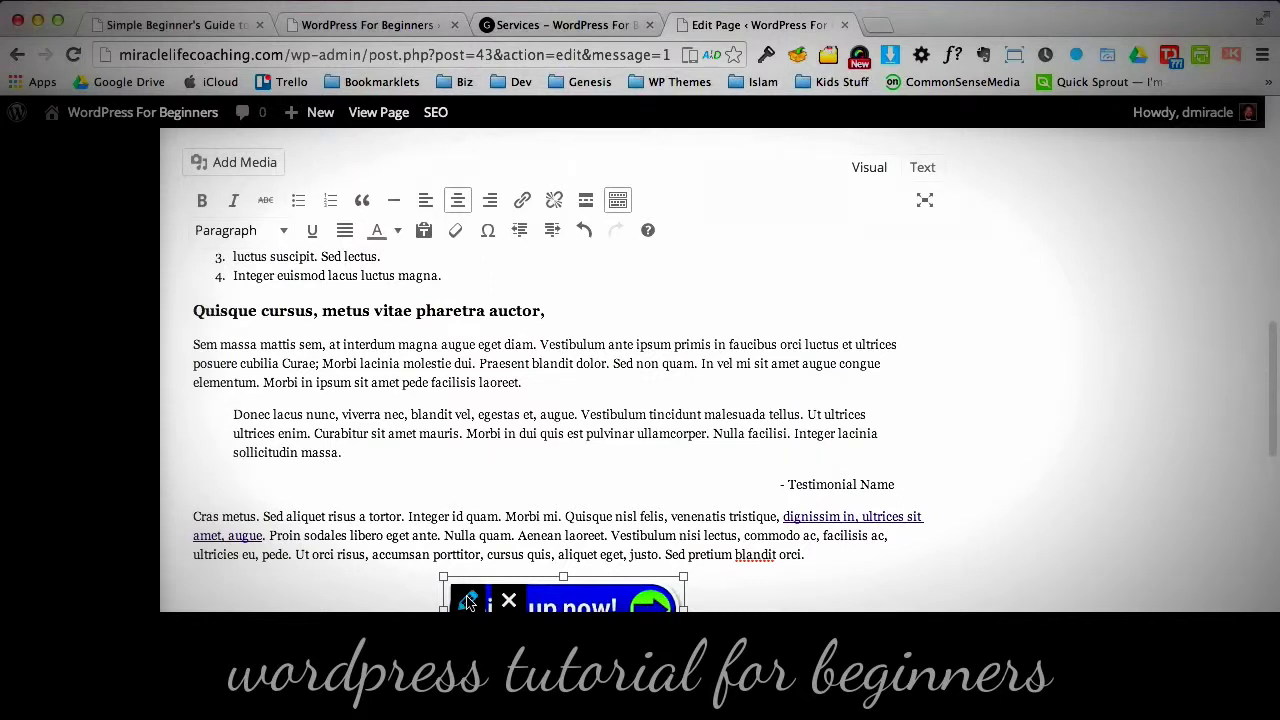
pyautogui.click(468, 601)
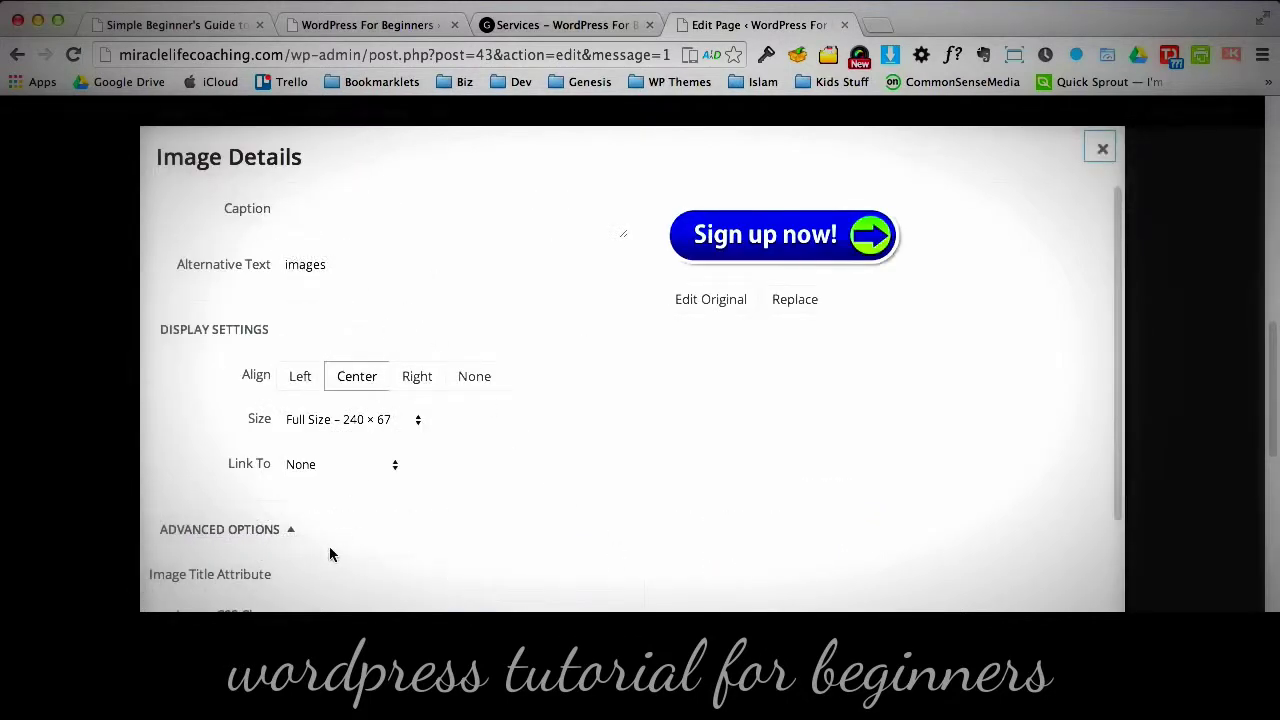
pyautogui.moveTo(229, 464); pyautogui.dragTo(313, 472)
pyautogui.click(313, 470)
pyautogui.click(310, 447)
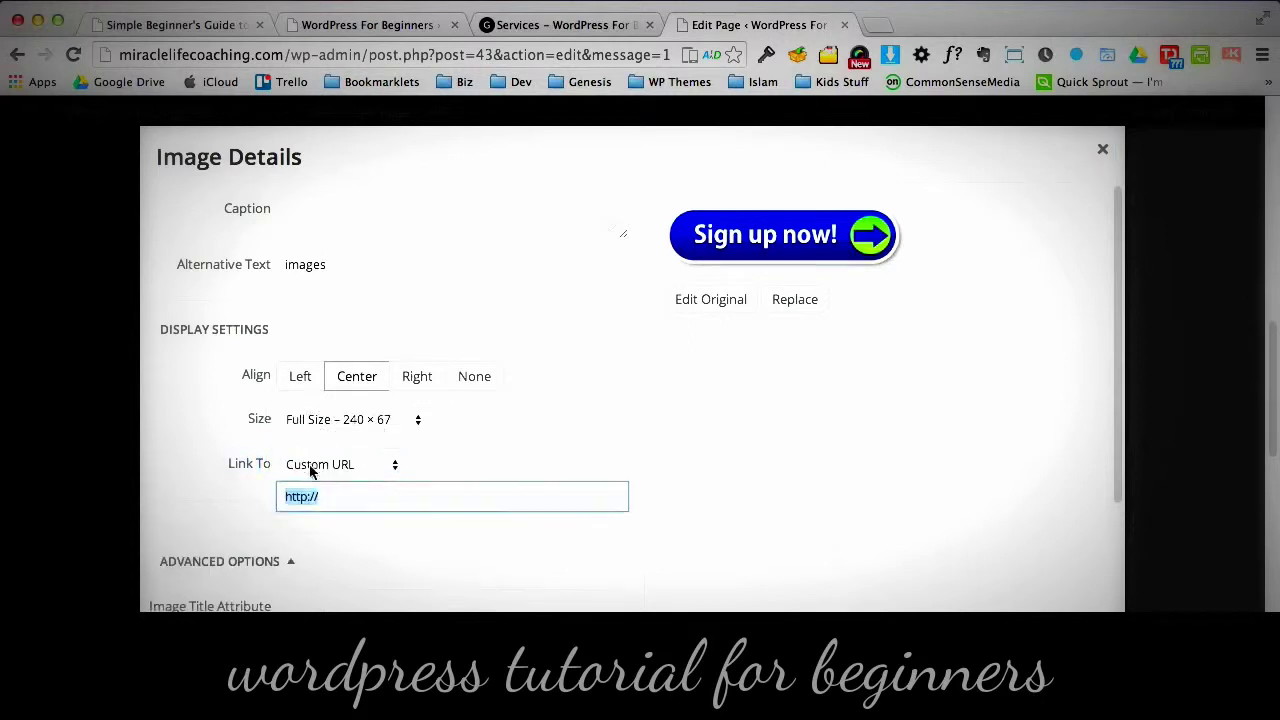
pyautogui.click(334, 498)
pyautogui.write('dmira')
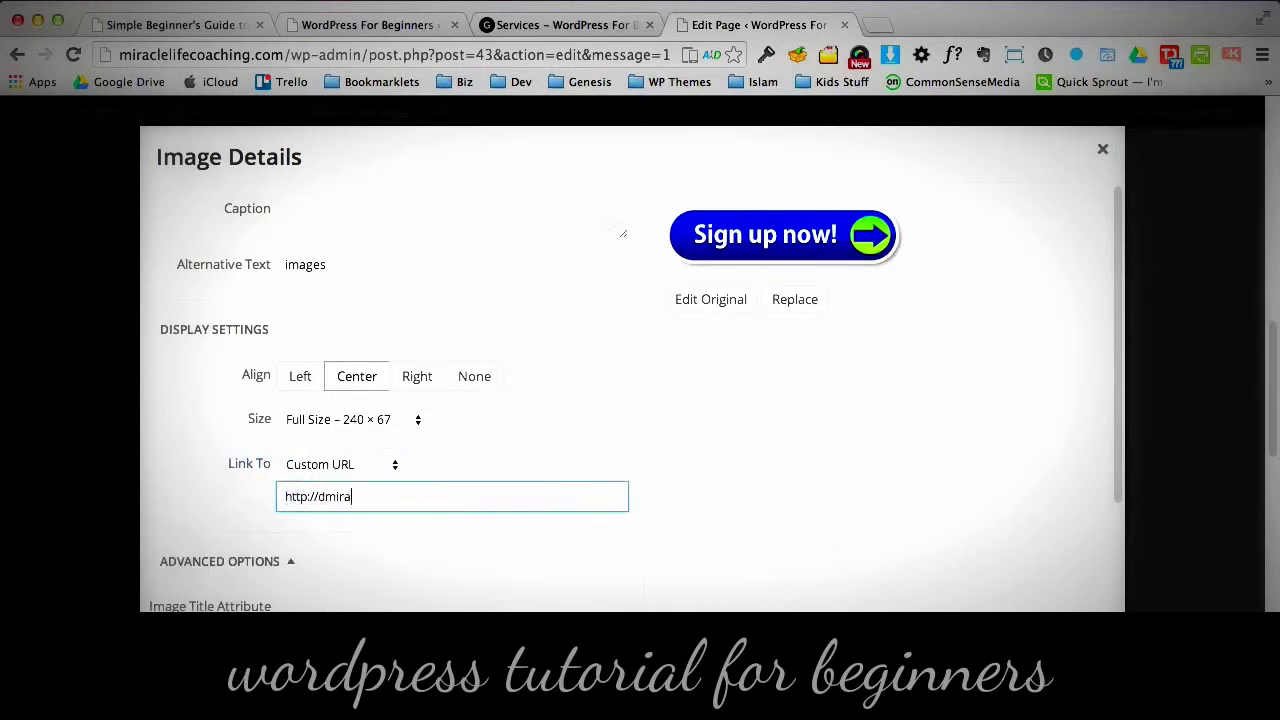
pyautogui.write('cle.com/website-=without-o')
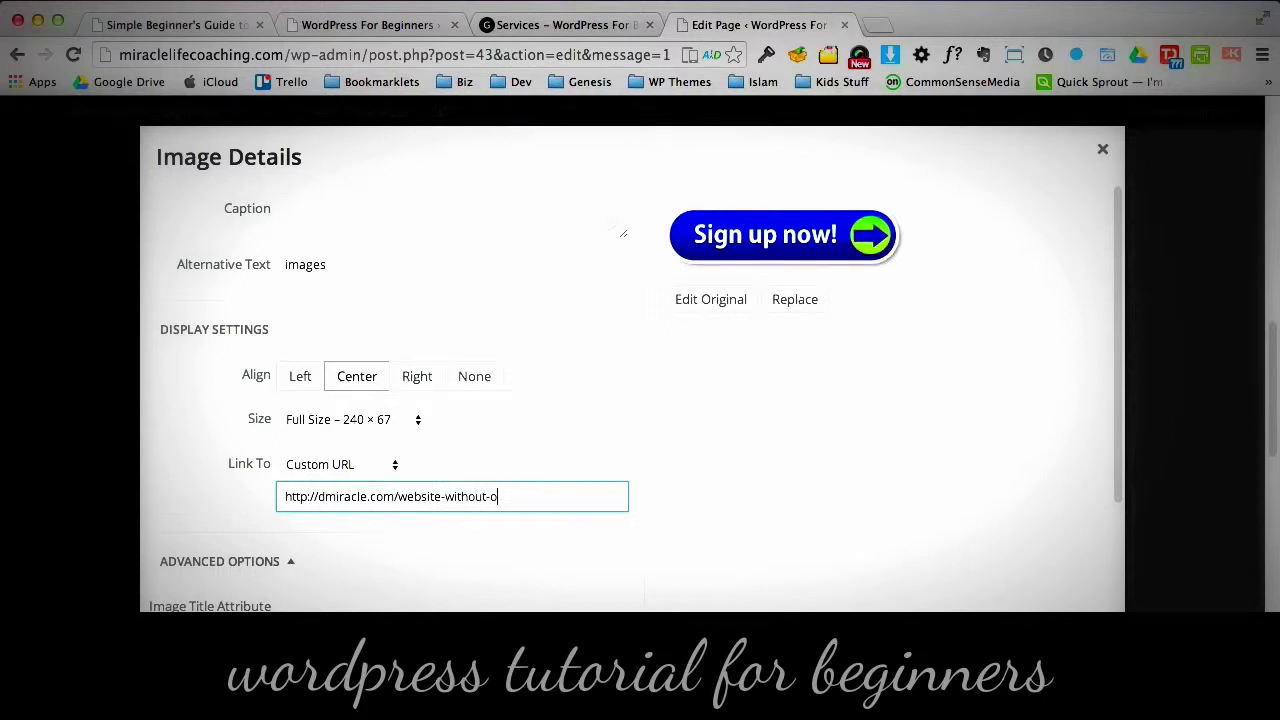
pyautogui.write('verhe')
pyautogui.press('BackSpace')
pyautogui.press('BackSpace')
pyautogui.write('whelm')
pyautogui.press('Return')
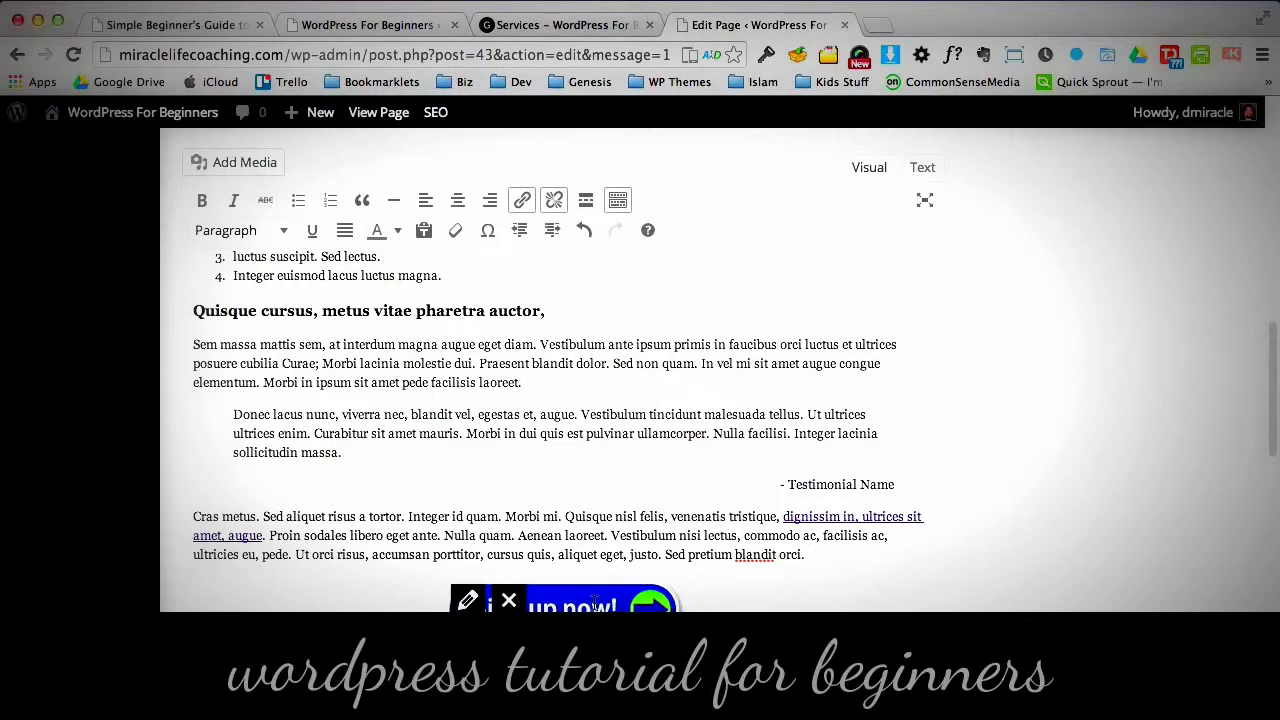
# - Update the Services page and reload its live version to check the Sign up now! image below the last paragraph
pyautogui.moveTo(1272, 340); pyautogui.dragTo(1233, 103)
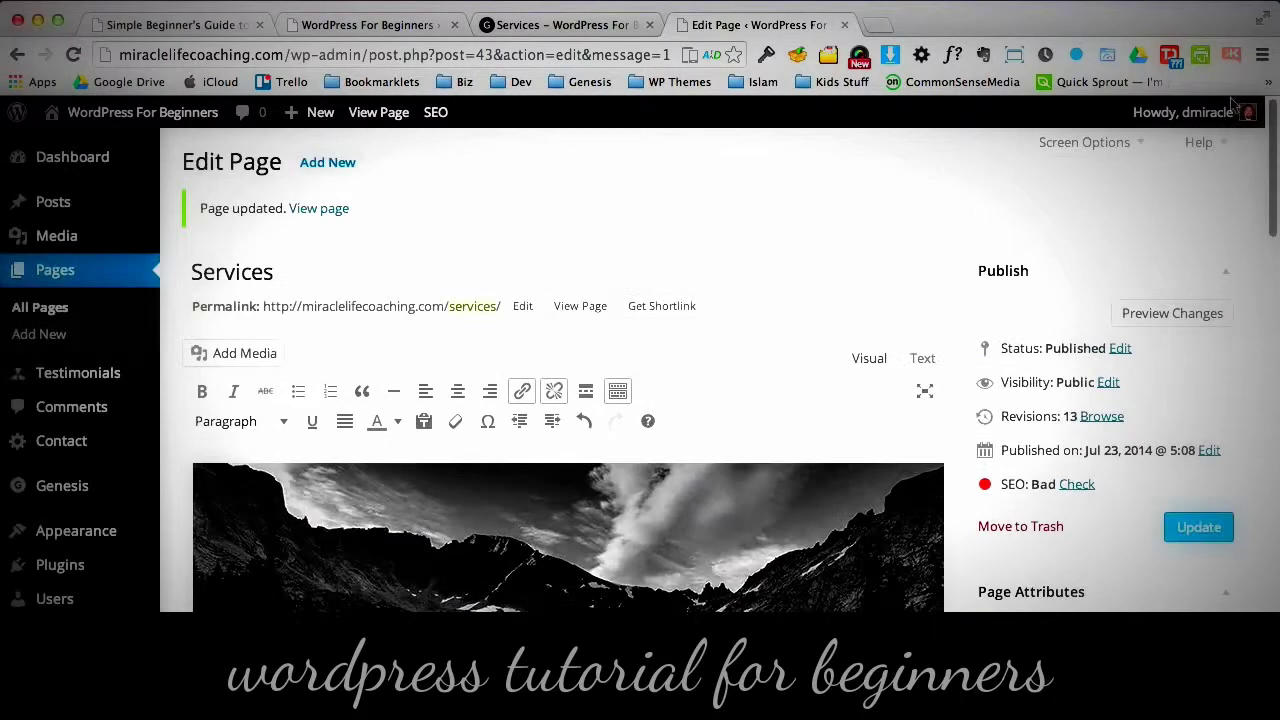
pyautogui.click(1199, 527)
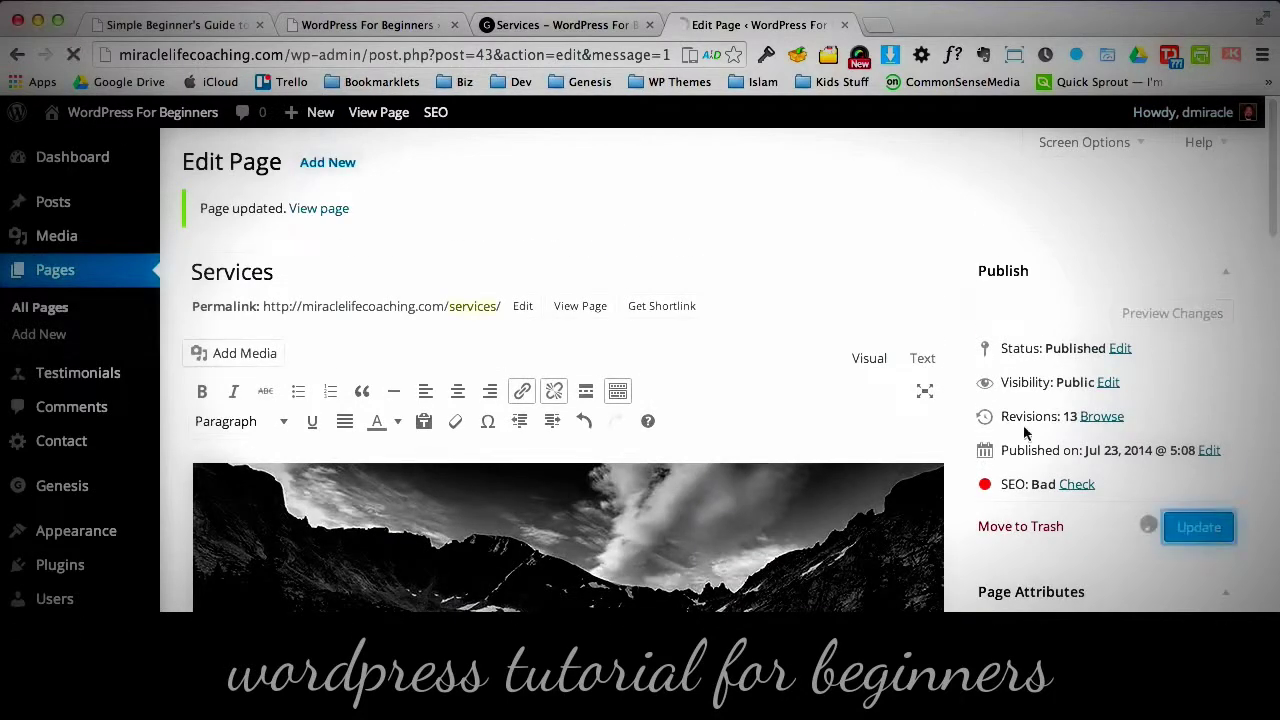
pyautogui.click(547, 25)
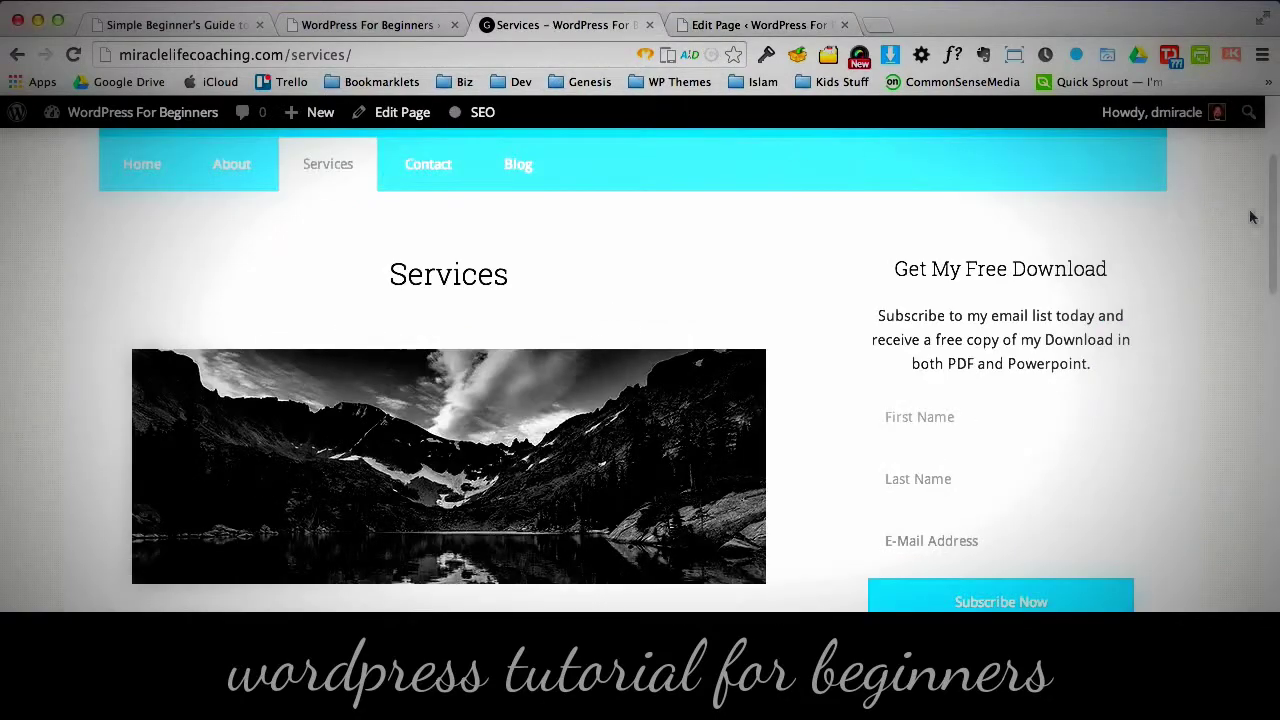
pyautogui.scroll(-15, 1251, 217)
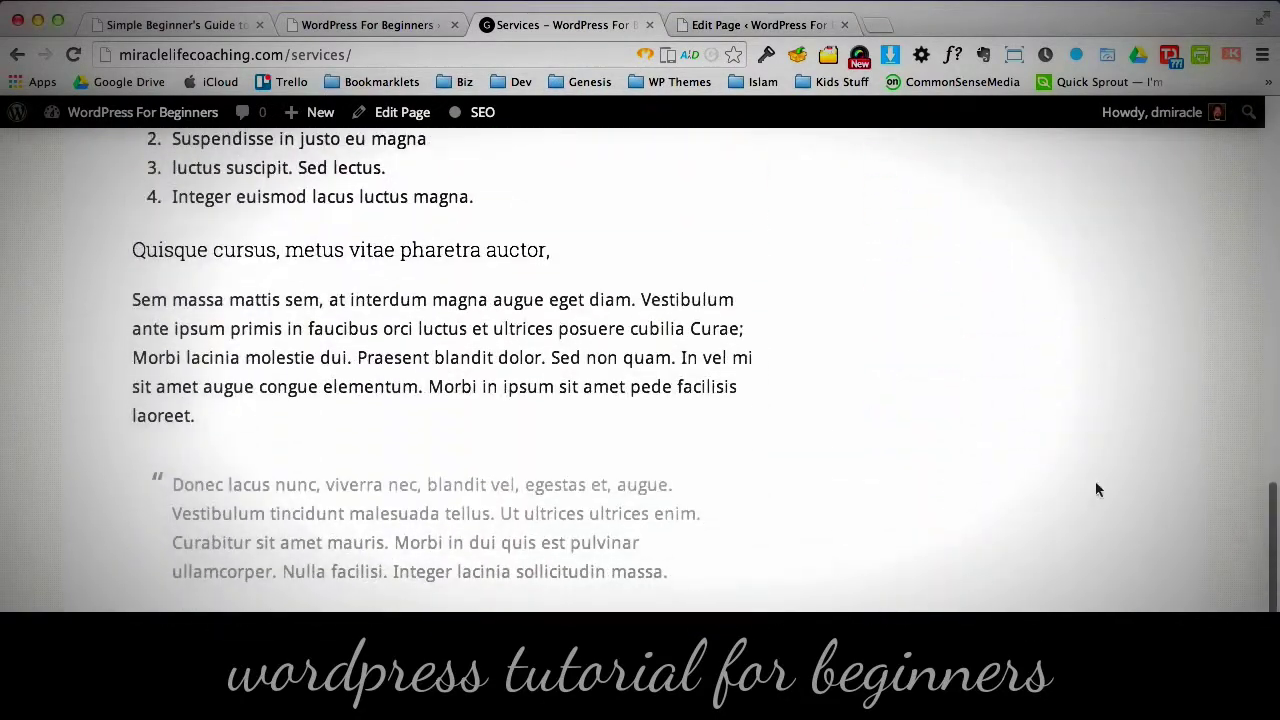
pyautogui.press('super+r')
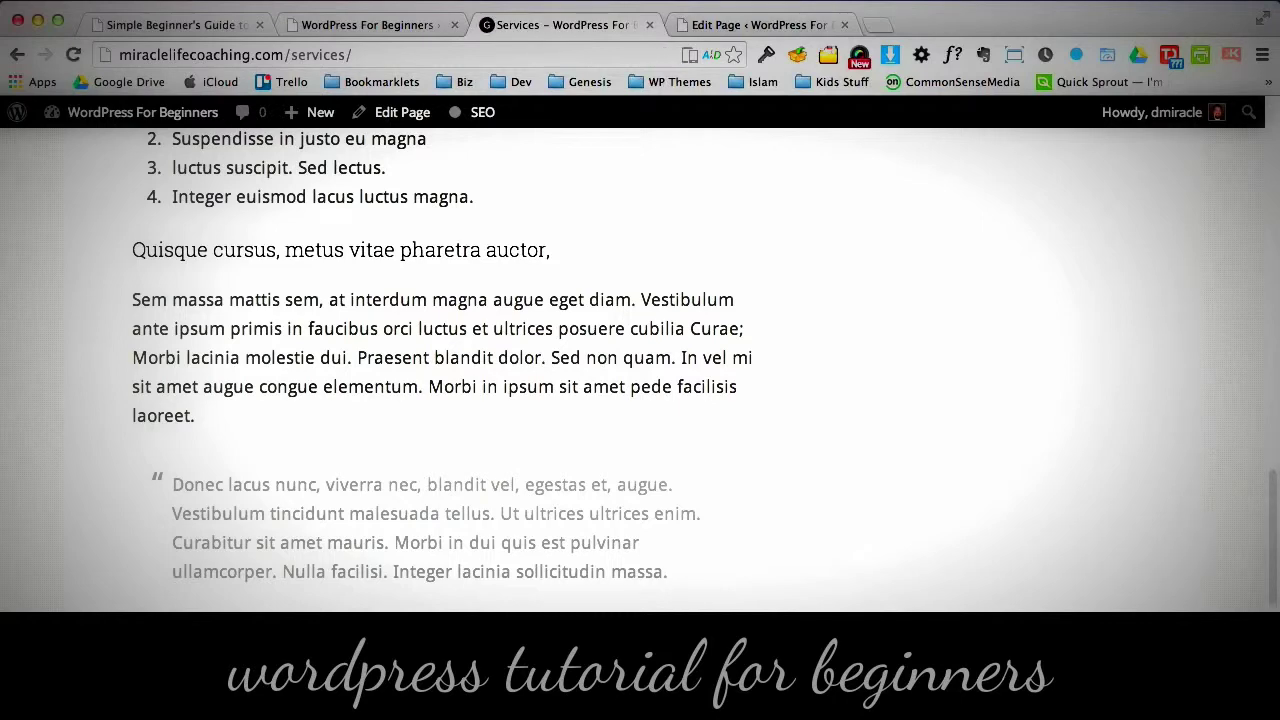
pyautogui.scroll(-5, 641, 458)
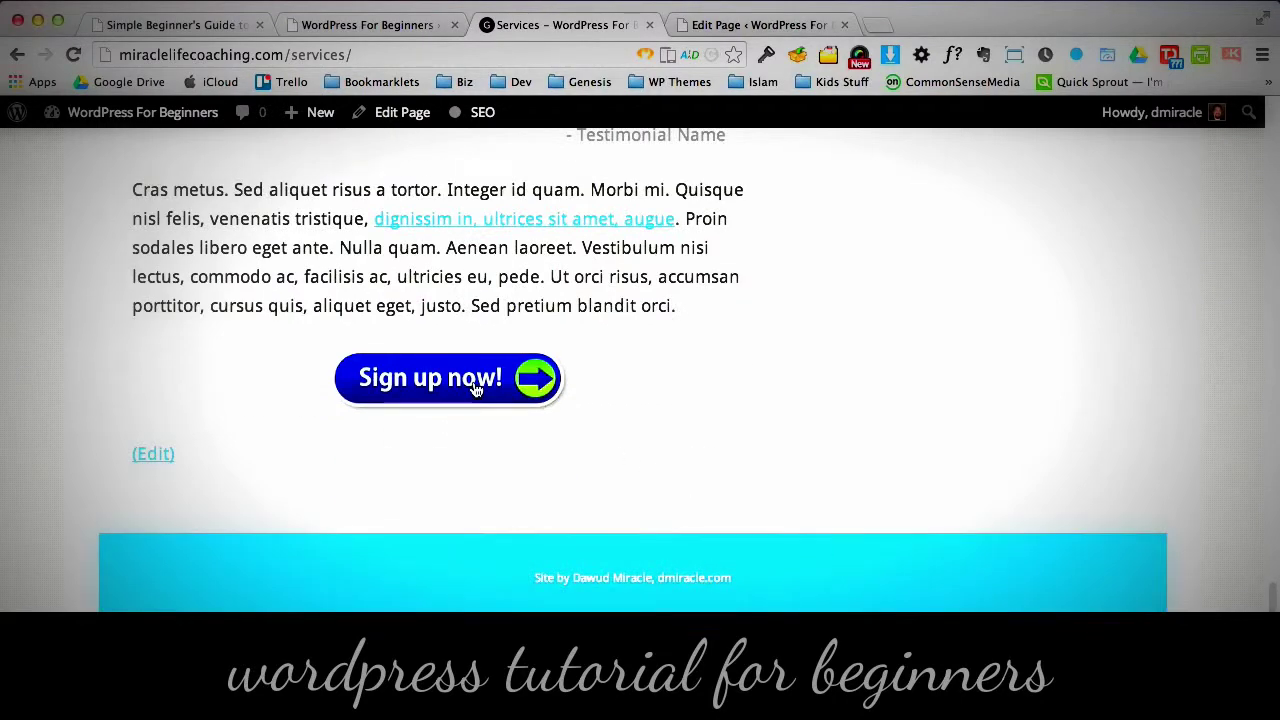
# - Test the Sign up now! image's link on the live Services page, look at the linked page, and return to the Services page header
pyautogui.click(476, 389)
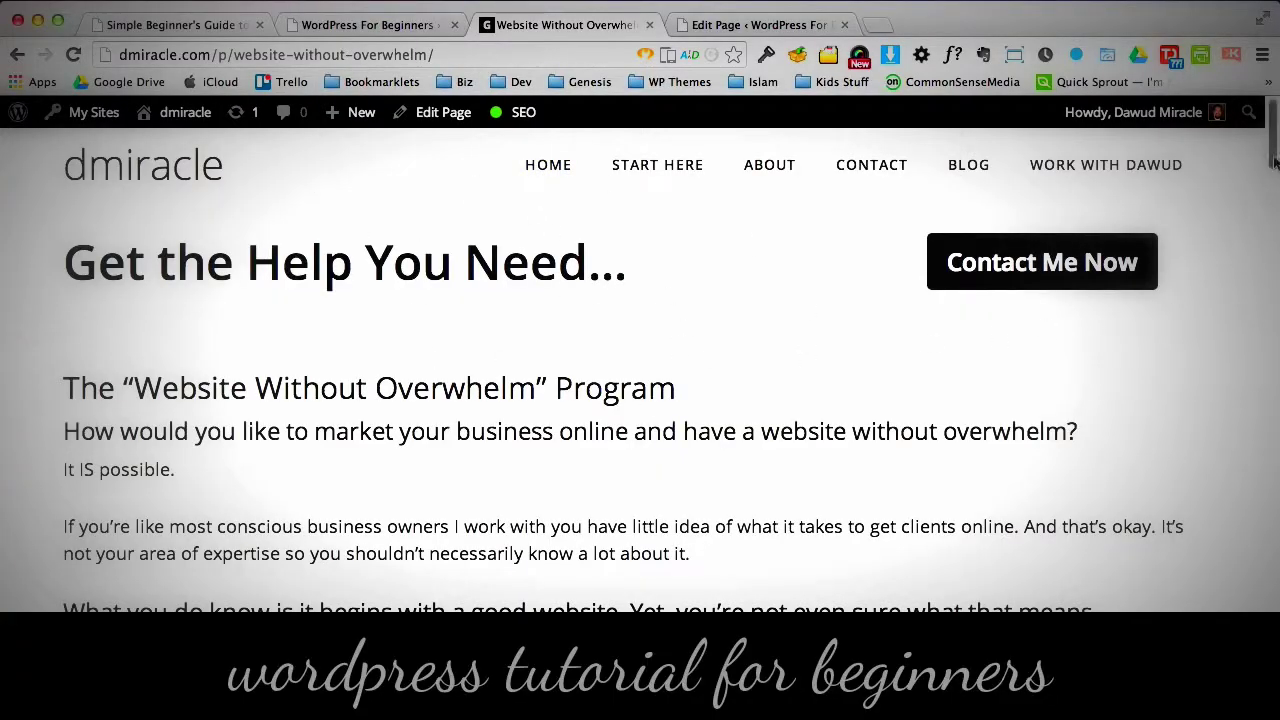
pyautogui.moveTo(1273, 140)
pyautogui.mouseDown()
pyautogui.moveTo(1273, 440)
pyautogui.moveTo(1273, 140)
pyautogui.mouseUp()
pyautogui.click(17, 54)
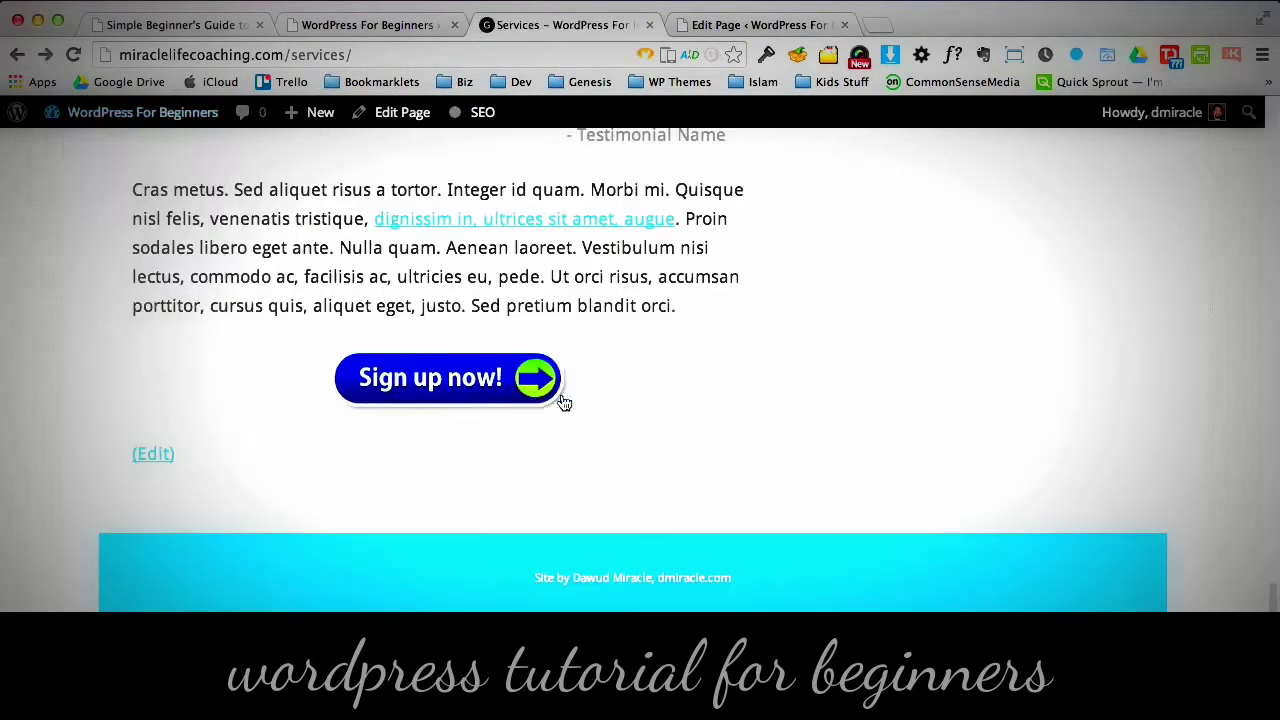
pyautogui.scroll(15, 1100, 500)
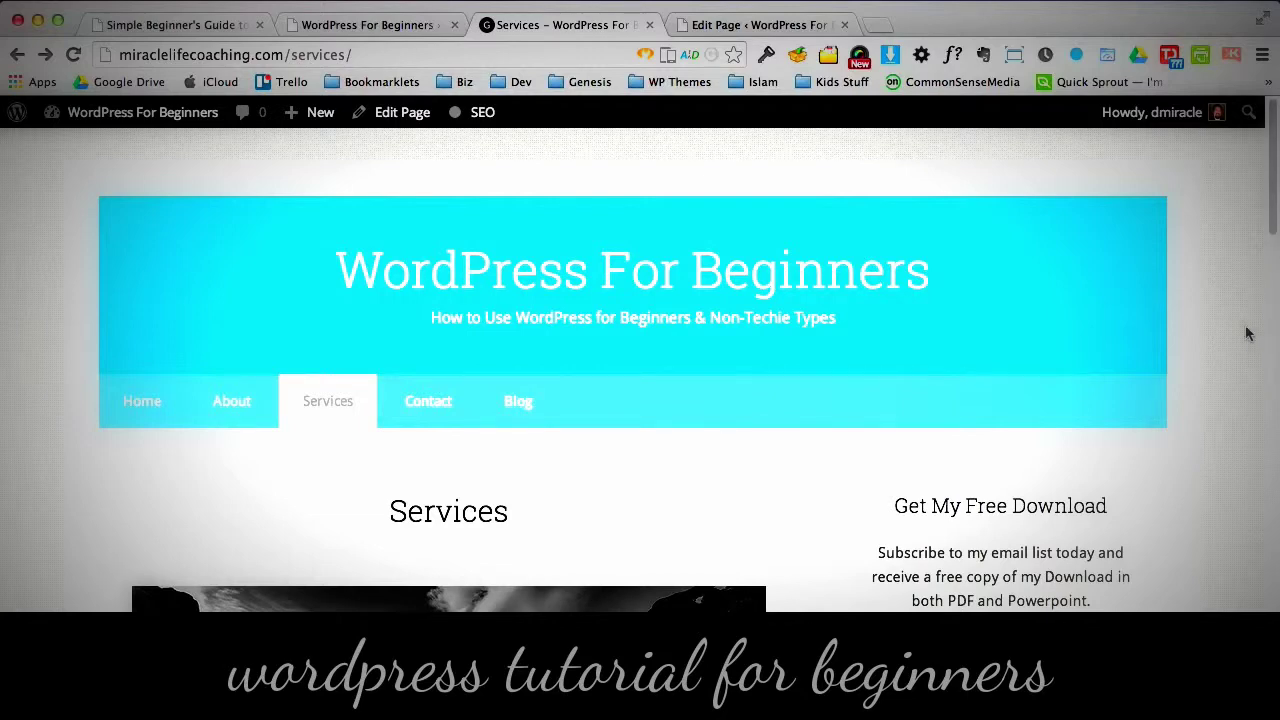
# - Create a new page titled "New Page" with "Text" as its body content
pyautogui.click(741, 29)
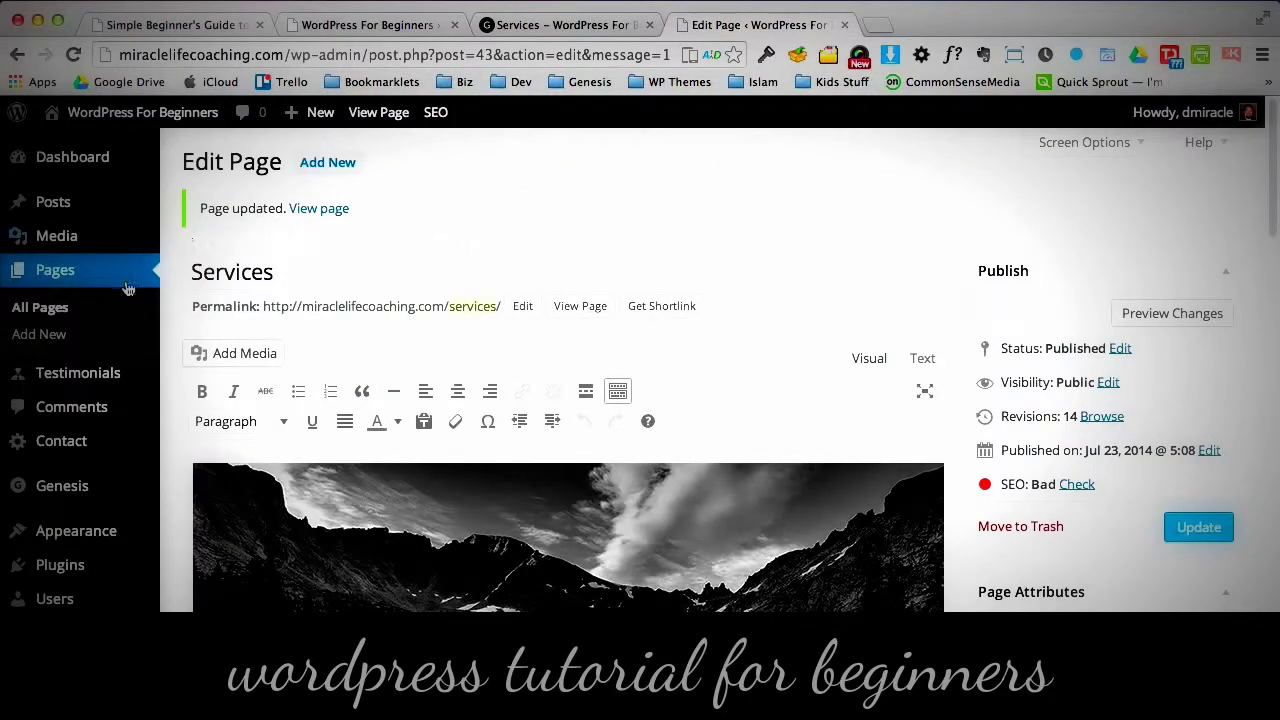
pyautogui.click(33, 336)
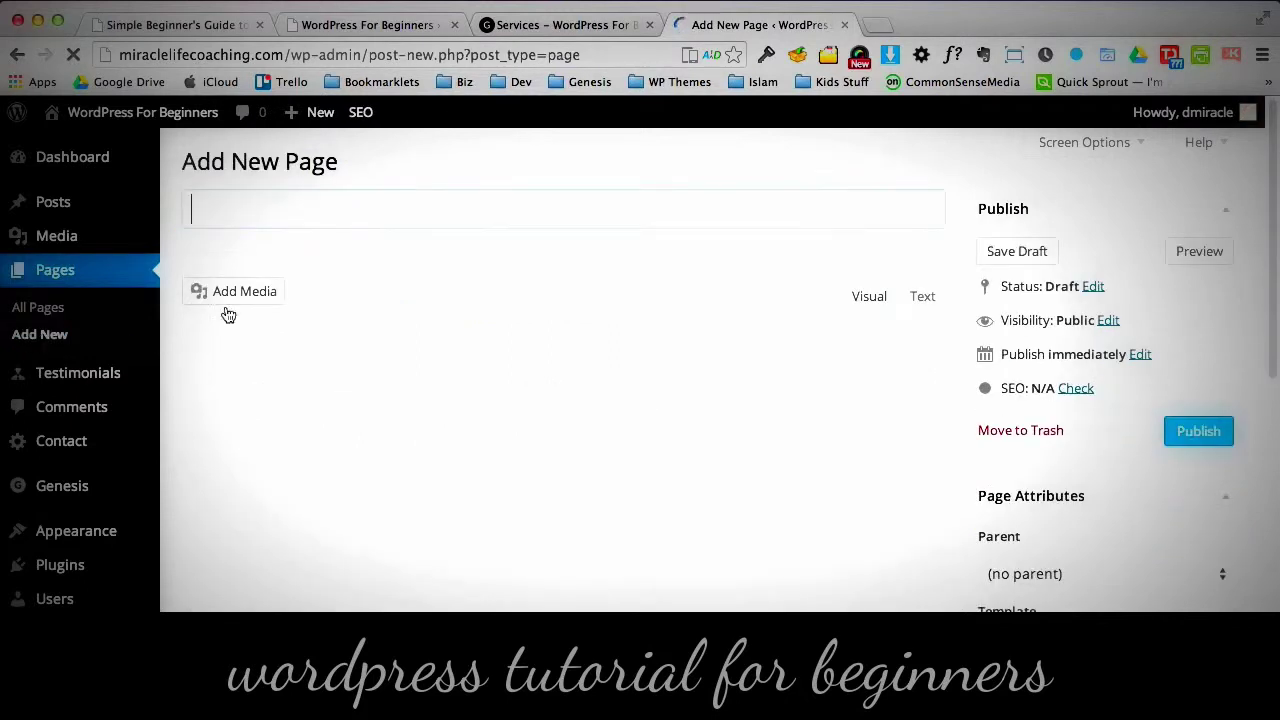
pyautogui.click(290, 209)
pyautogui.write('New page')
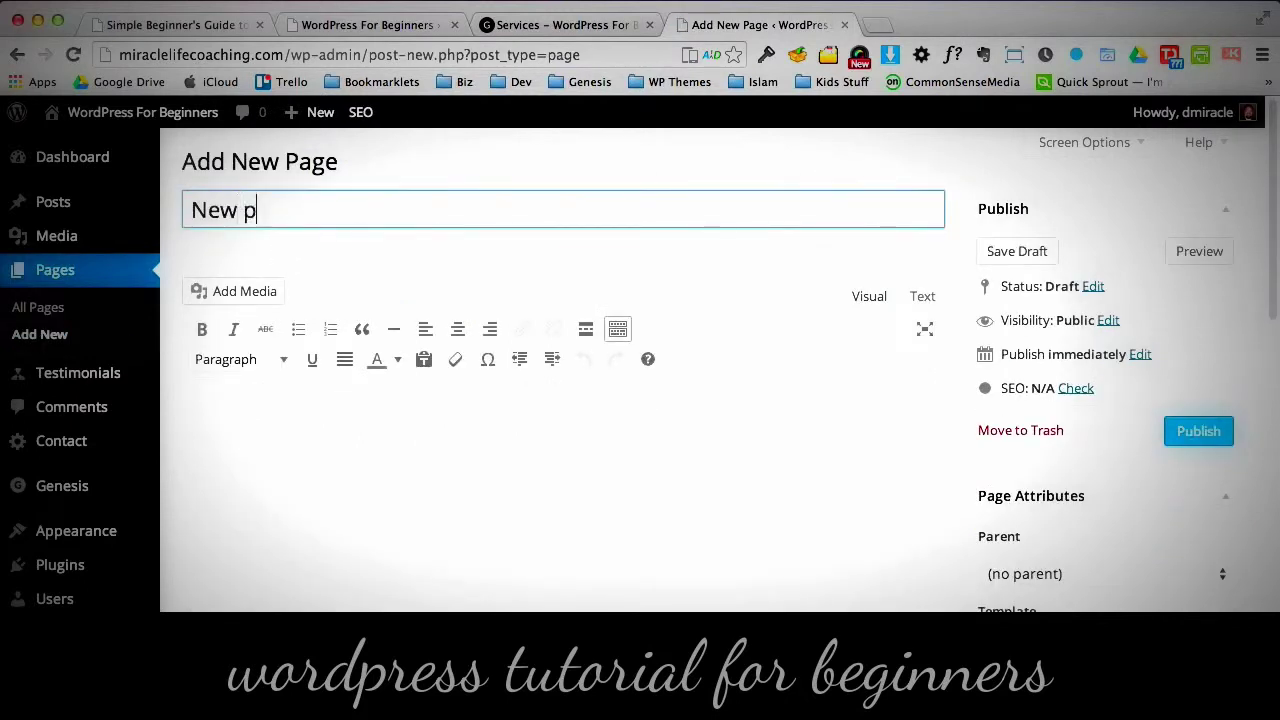
pyautogui.press('BackSpace')
pyautogui.press('BackSpace')
pyautogui.press('BackSpace')
pyautogui.press('BackSpace')
pyautogui.write('Page')
pyautogui.click(394, 460)
pyautogui.write('Text')
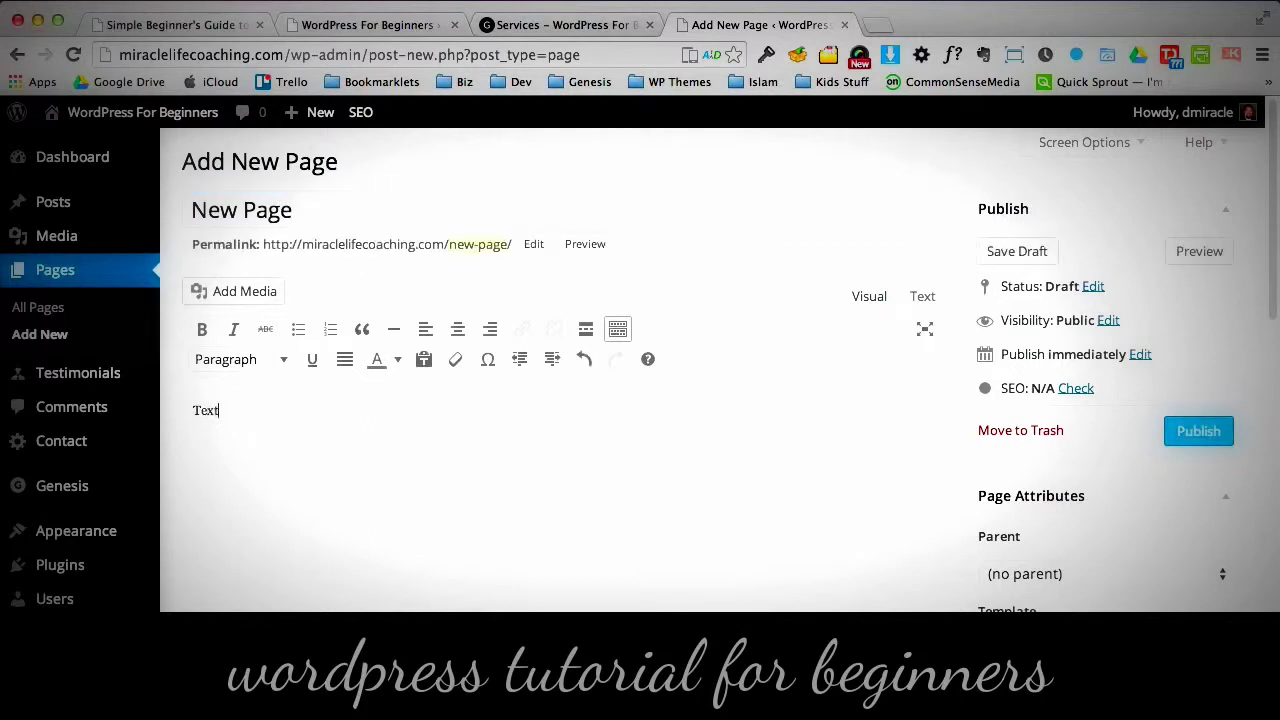
# - Publish the new page and reload the live Services page to check the site's navigation menu
pyautogui.click(1218, 438)
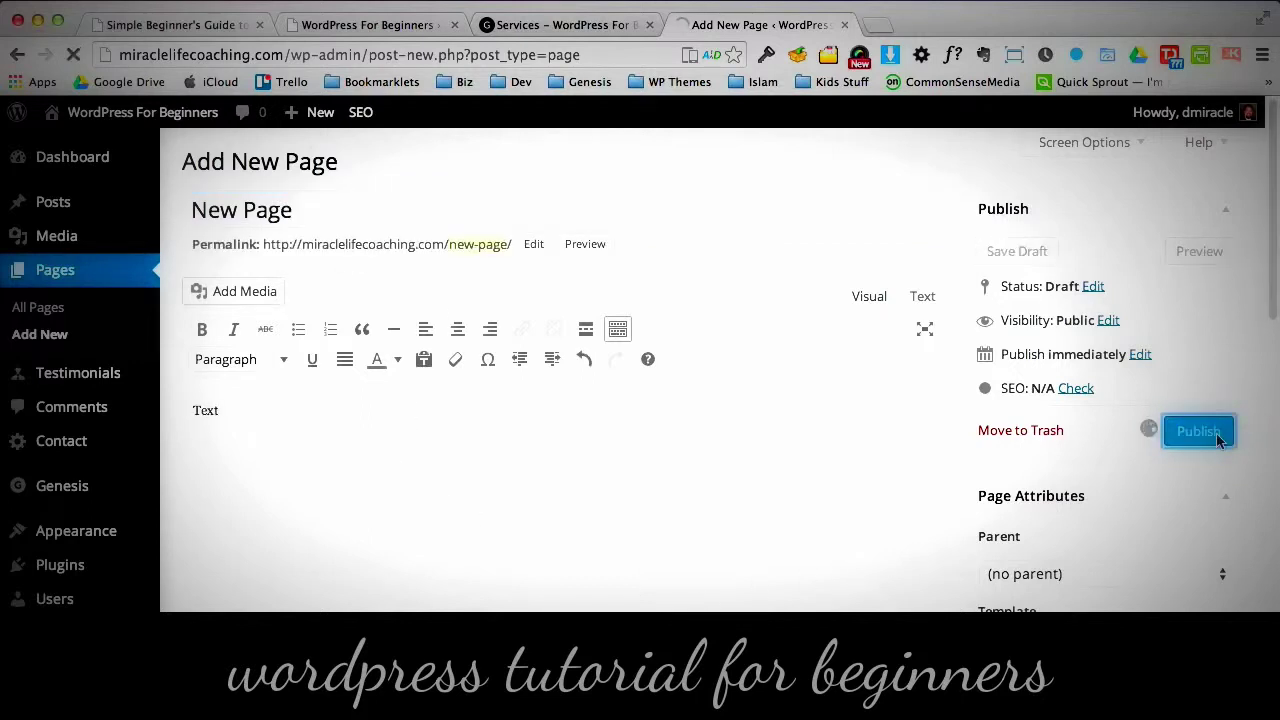
pyautogui.click(492, 26)
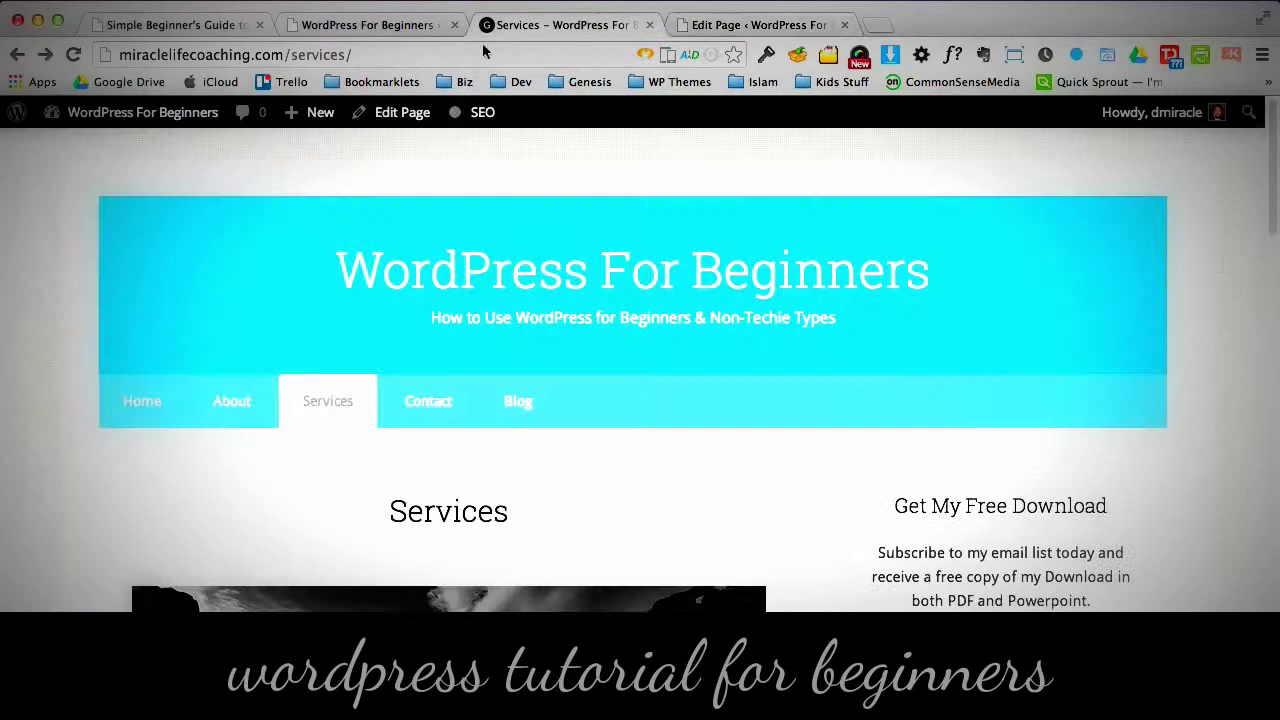
pyautogui.click(73, 54)
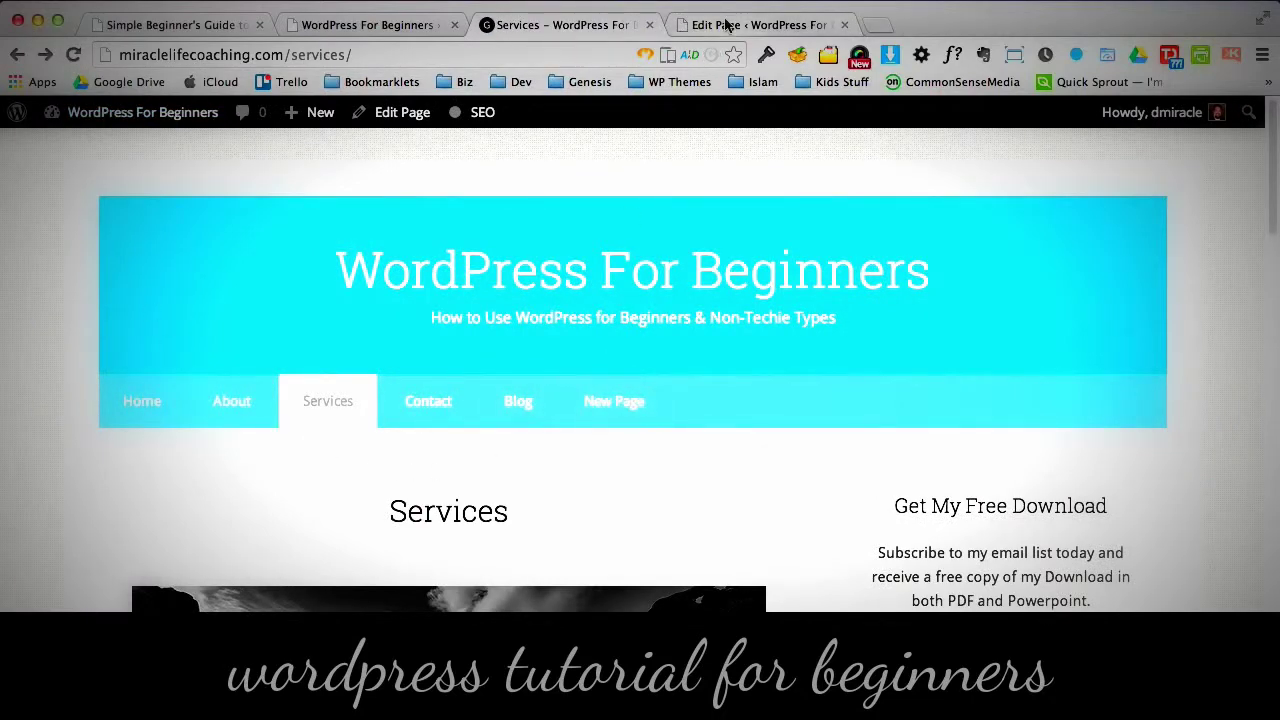
# - Move New Page between About and Services in the Top Menu, save the menu, and check the order on the live site
pyautogui.click(755, 25)
pyautogui.click(200, 690)
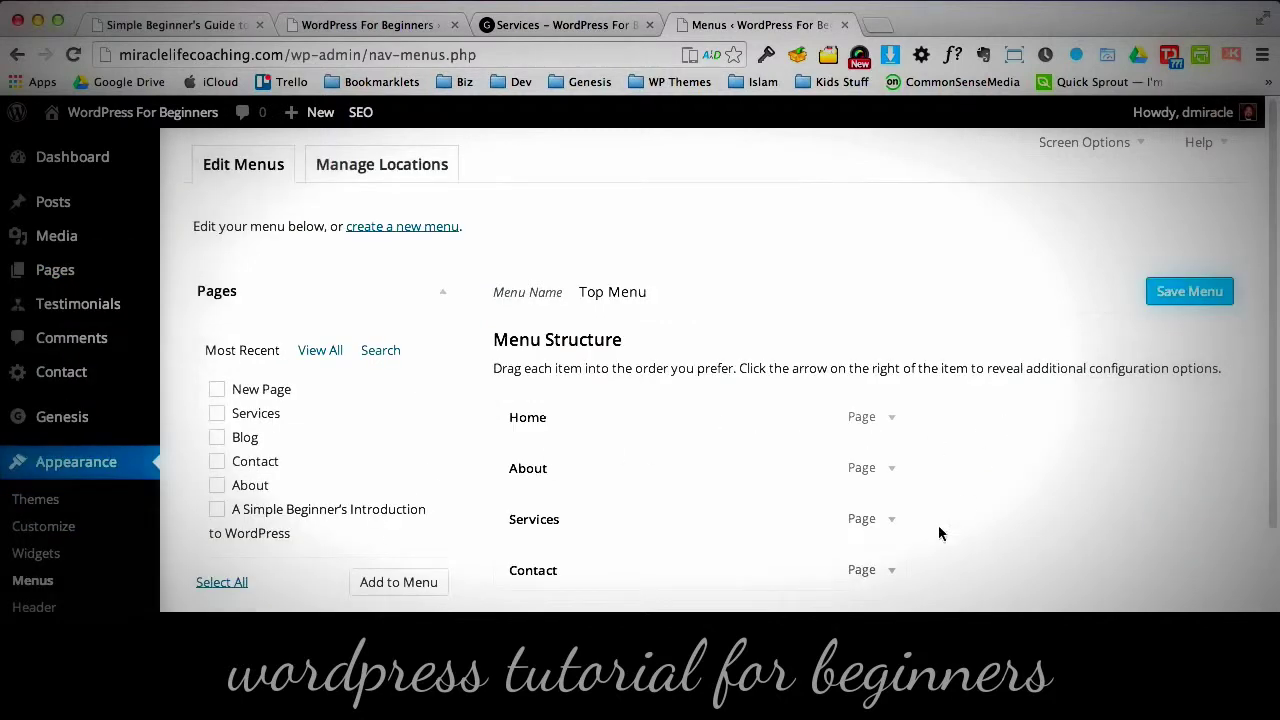
pyautogui.moveTo(765, 640); pyautogui.dragTo(770, 530)
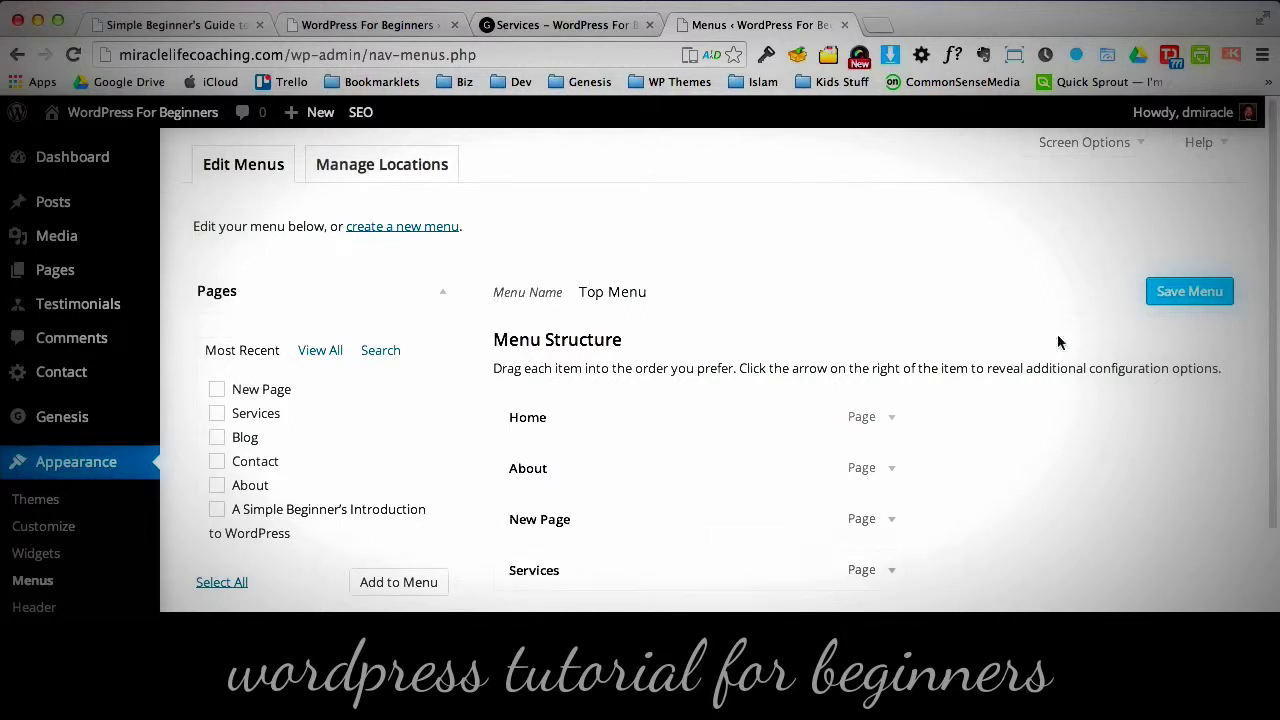
pyautogui.click(1177, 306)
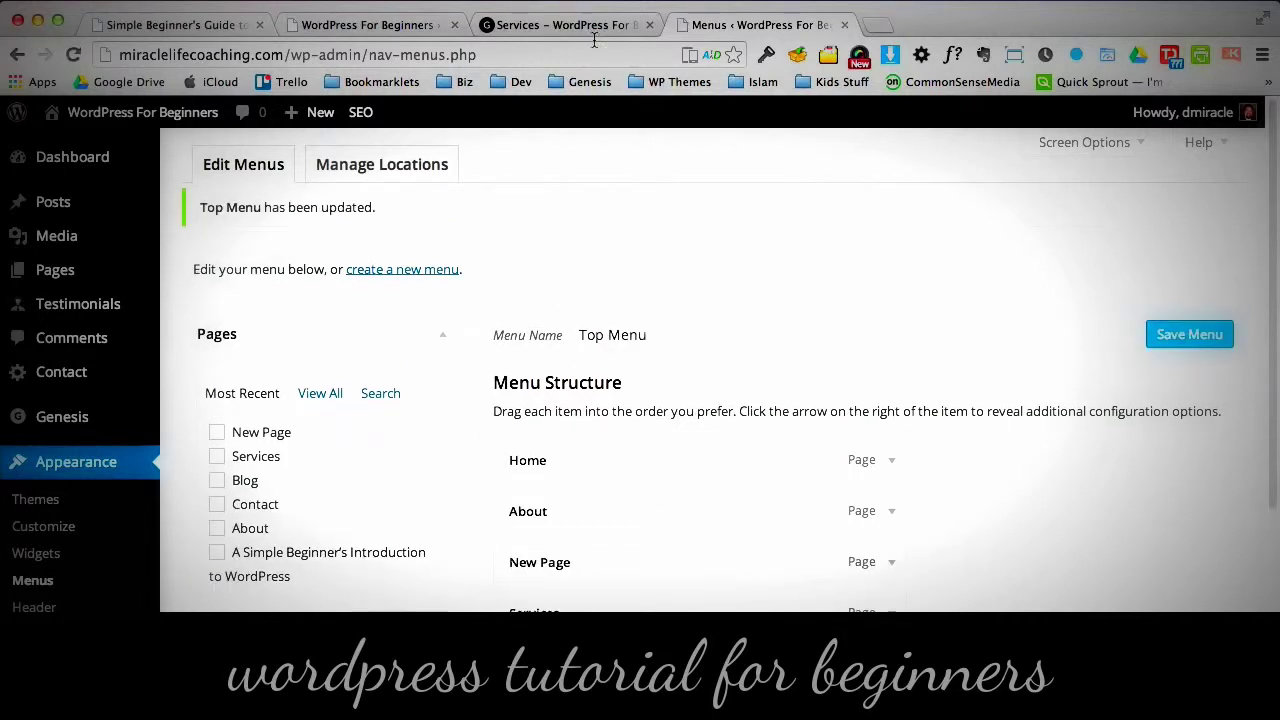
pyautogui.click(565, 25)
pyautogui.press('super+r')
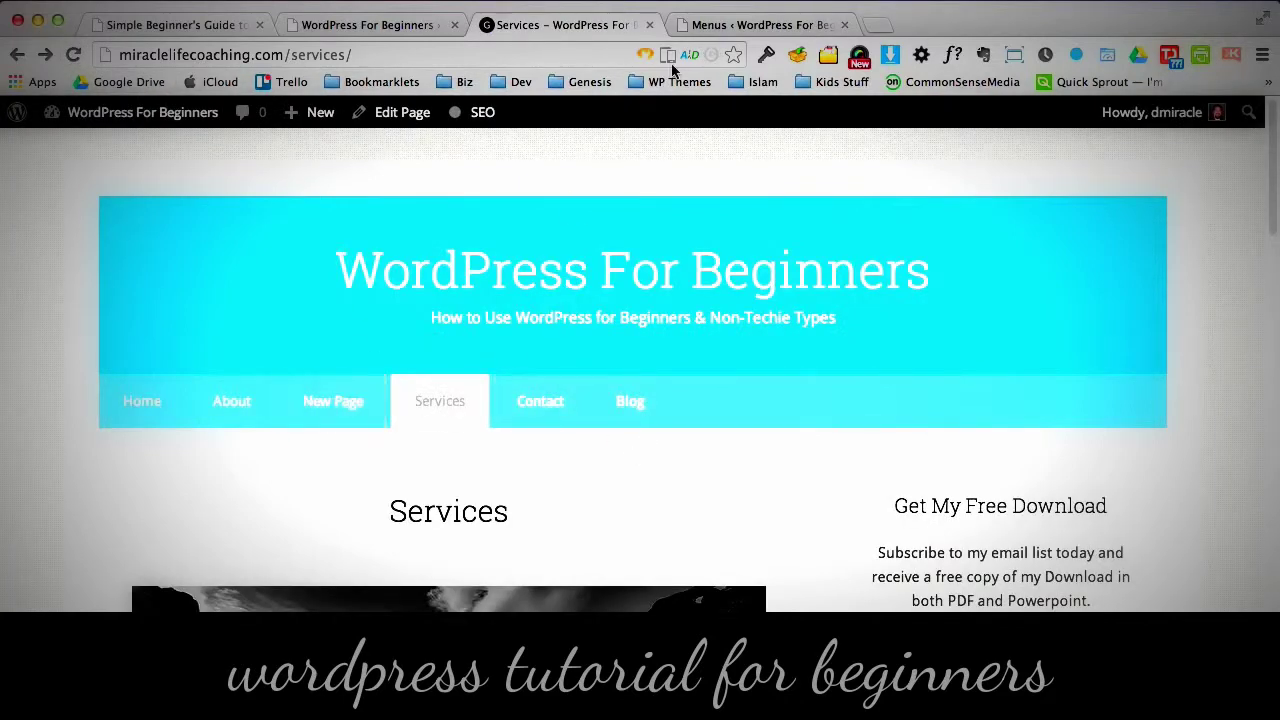
# - Change the New Page menu item's navigation label to "Services #2", save the menu, and reload the live Services page
pyautogui.click(700, 25)
pyautogui.click(891, 563)
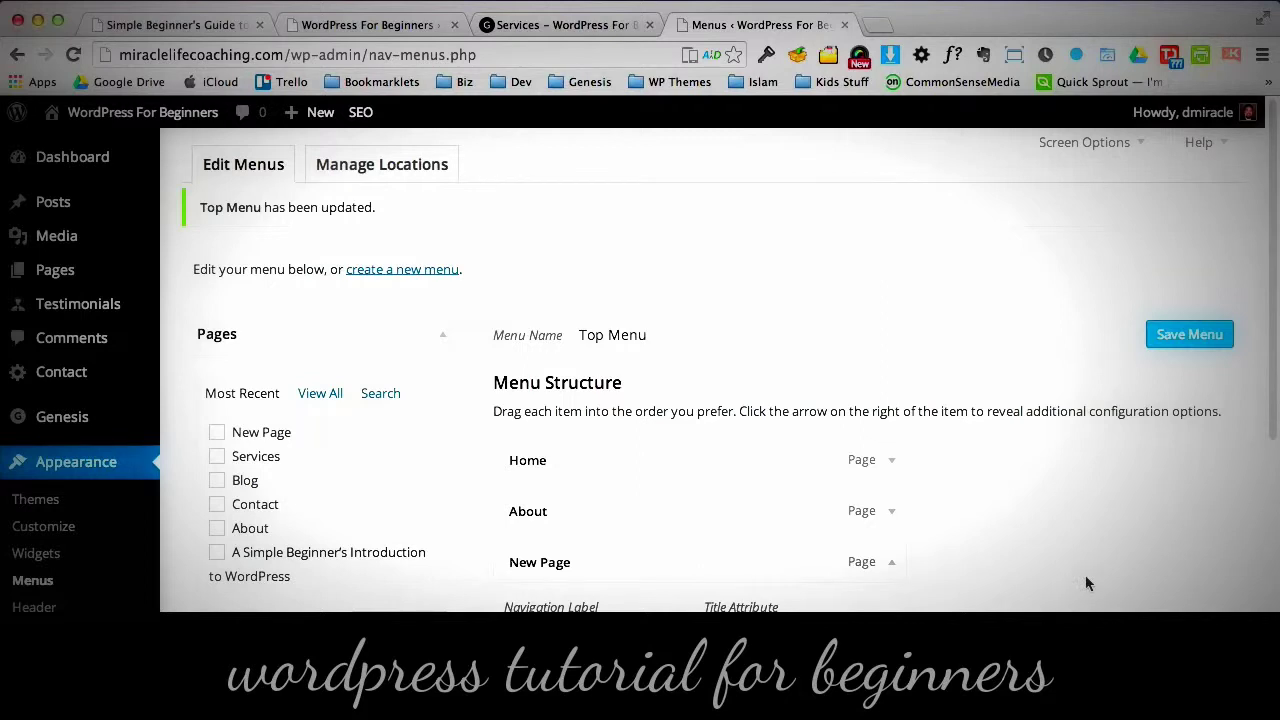
pyautogui.write('Services #2')
pyautogui.click(1210, 336)
pyautogui.hotkey('ctrl', 'shift', 'Tab')
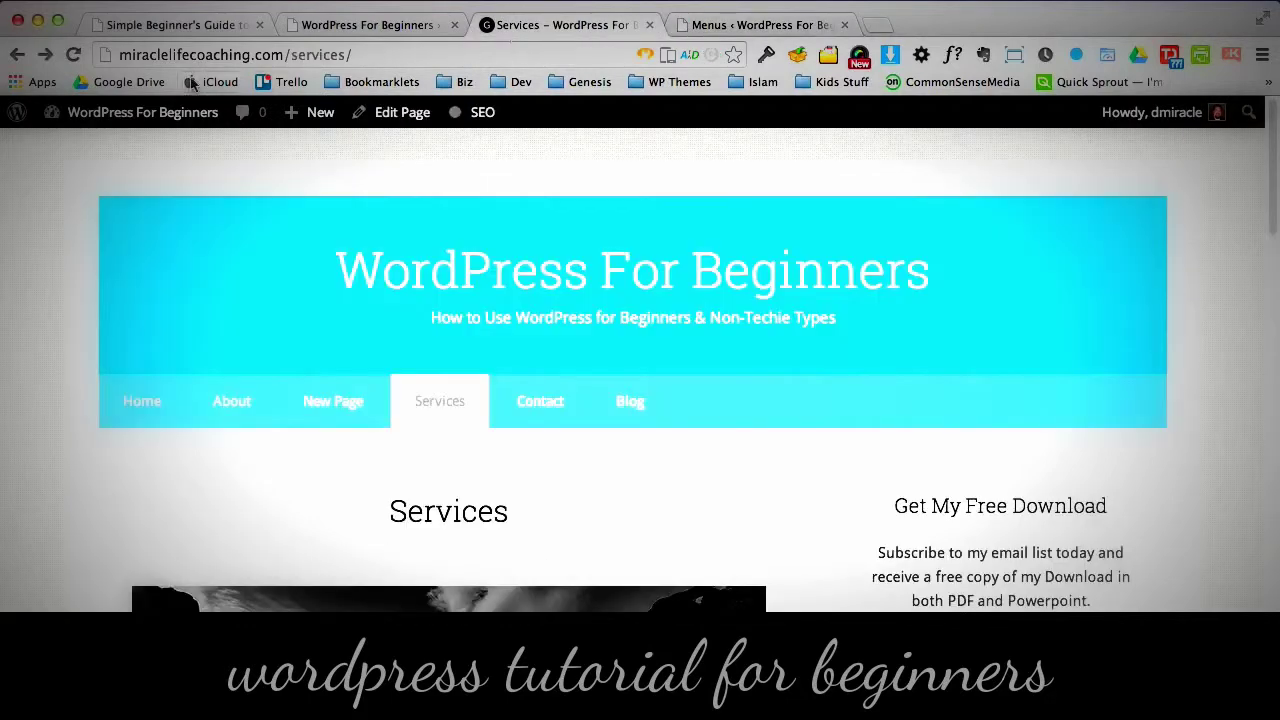
pyautogui.click(73, 54)
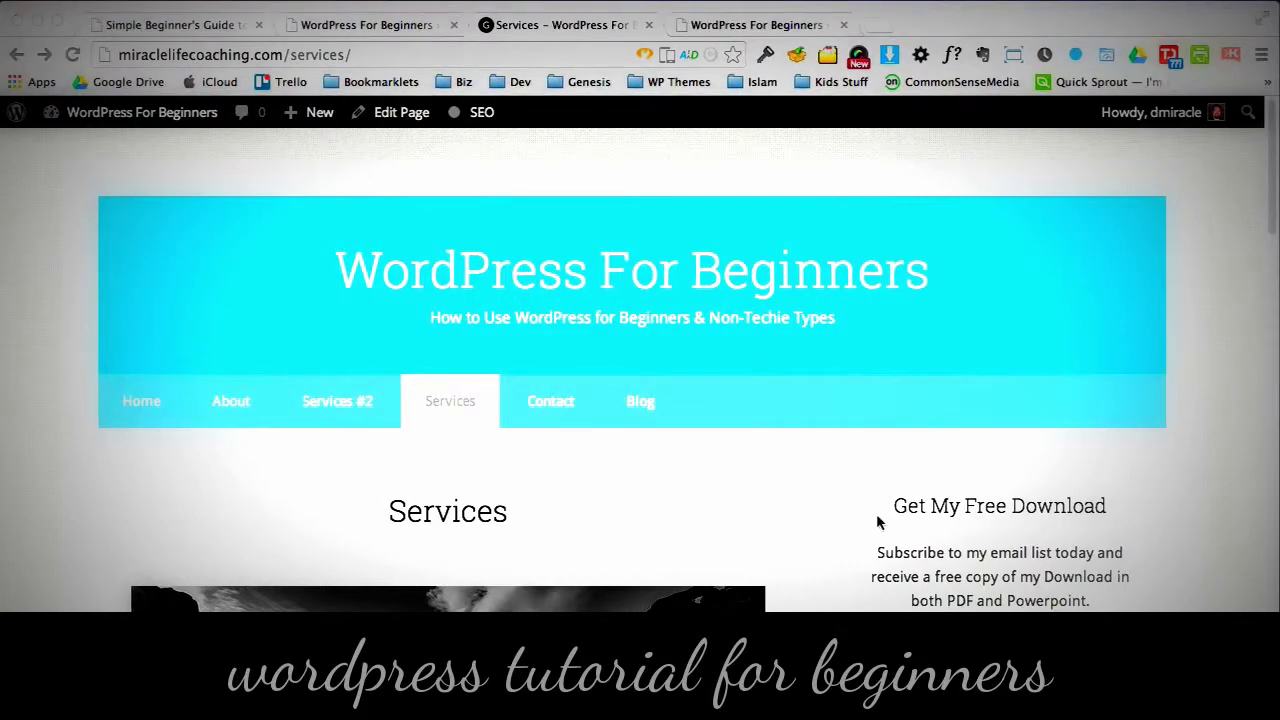
# - Look over the live Services page and return to the tutorial's WordPress title slide
pyautogui.click(1273, 225)
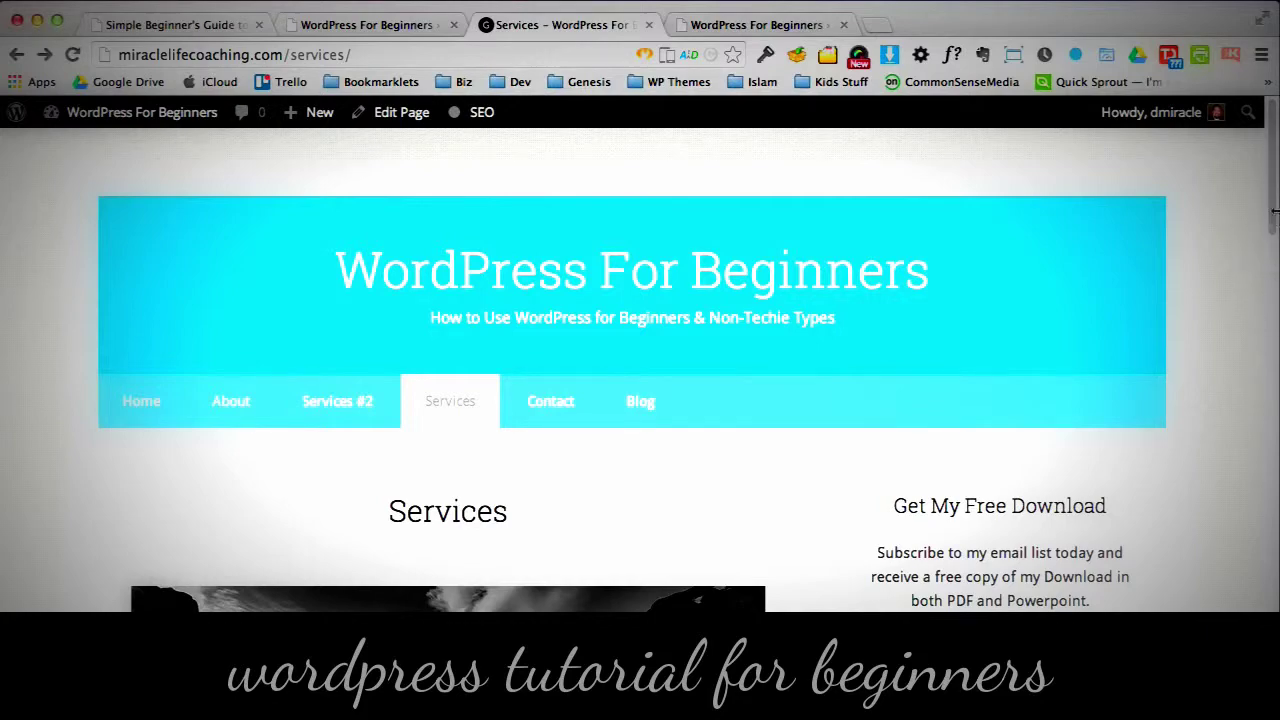
pyautogui.scroll(-3, 1273, 257)
pyautogui.moveTo(1273, 257); pyautogui.dragTo(1243, 206)
pyautogui.click(145, 24)
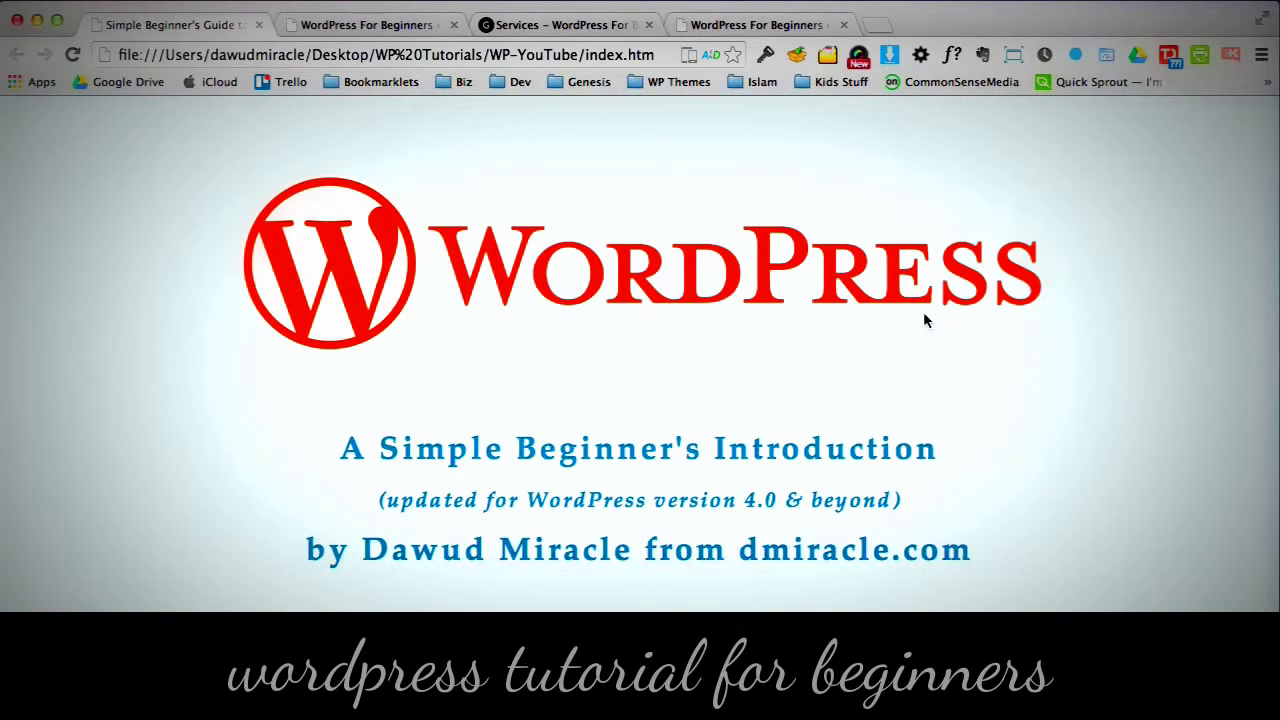